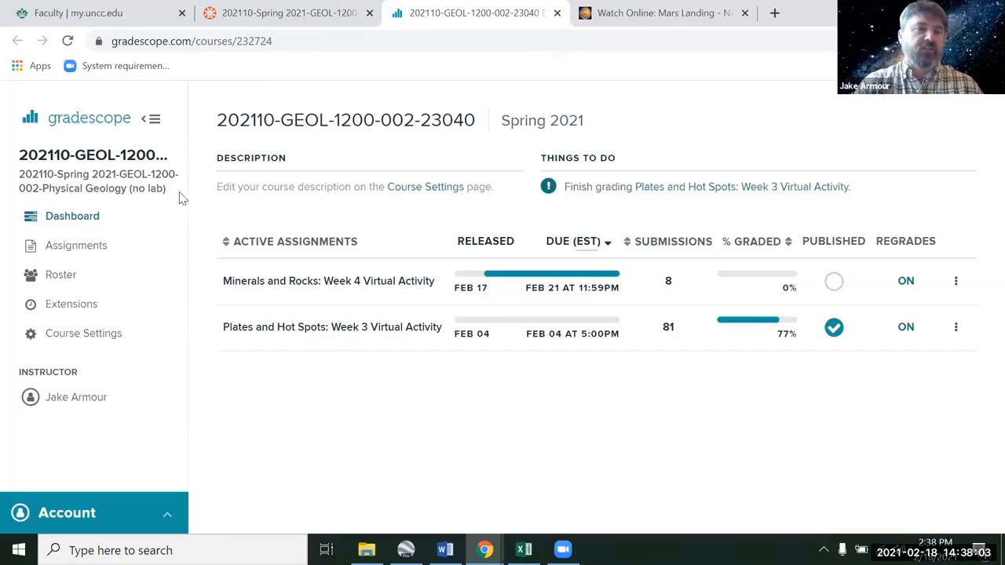
# - Browse the course's roster, extensions, assignments and dashboard pages
pyautogui.click(66, 282)
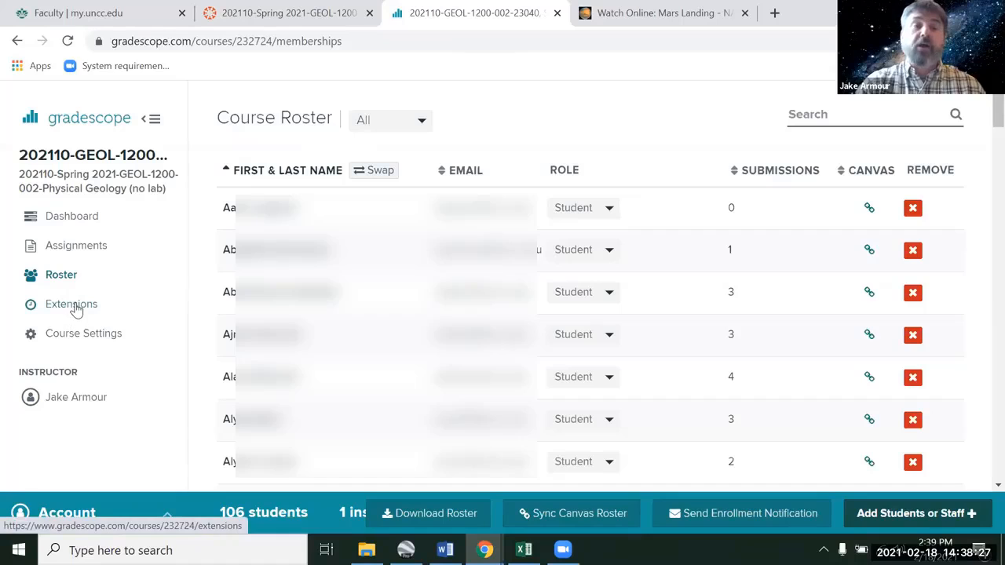
pyautogui.click(77, 308)
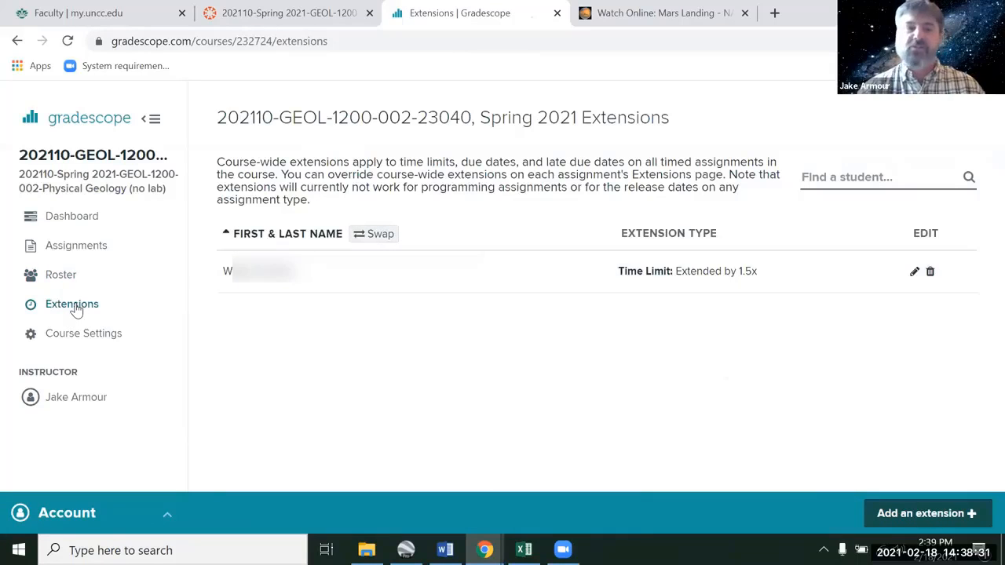
pyautogui.click(78, 248)
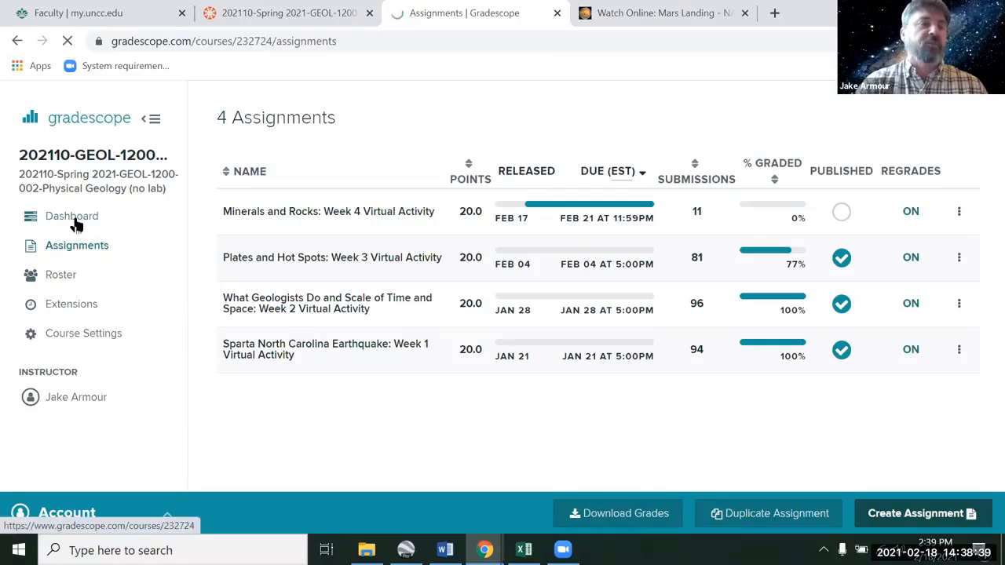
pyautogui.click(75, 223)
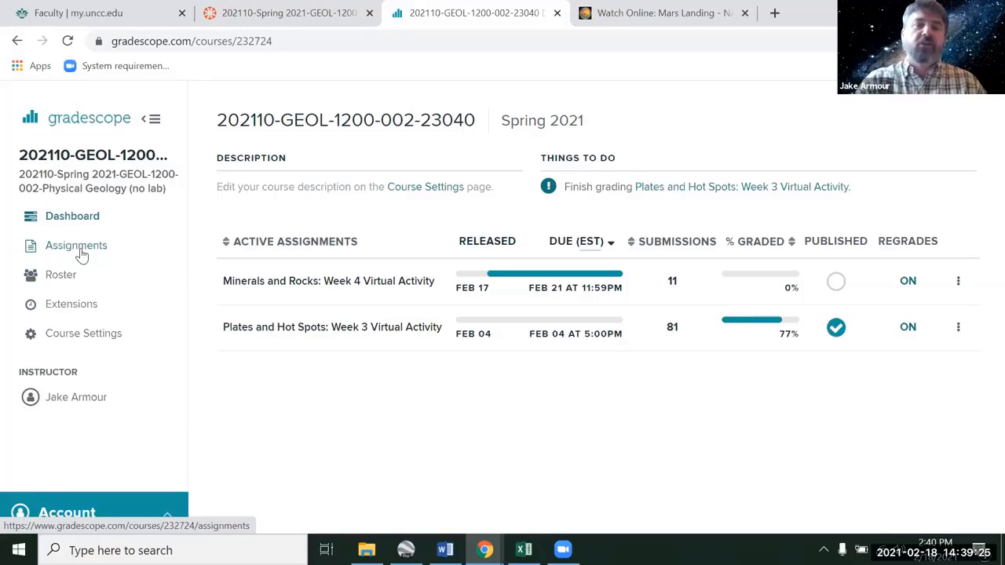
pyautogui.click(82, 253)
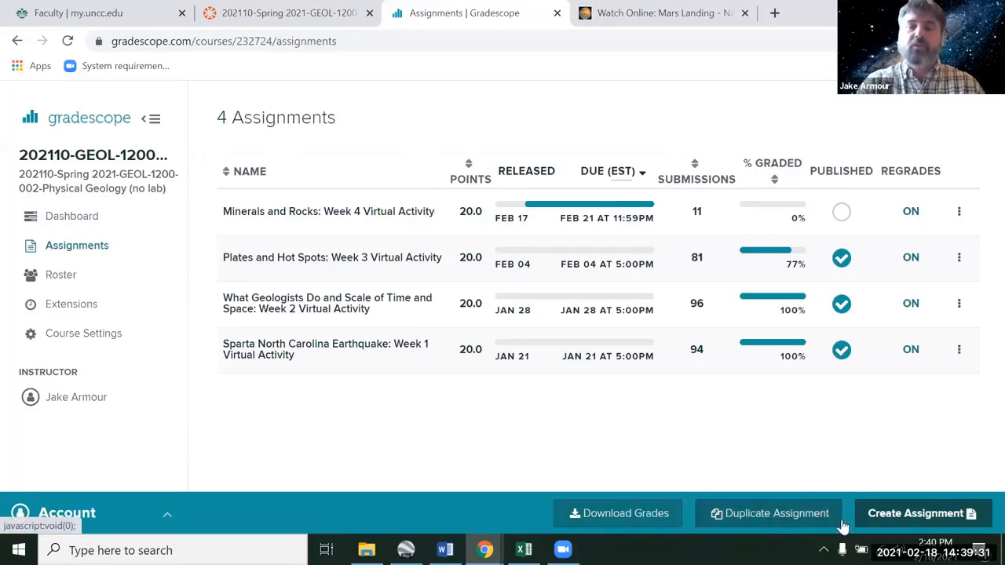
pyautogui.click(902, 520)
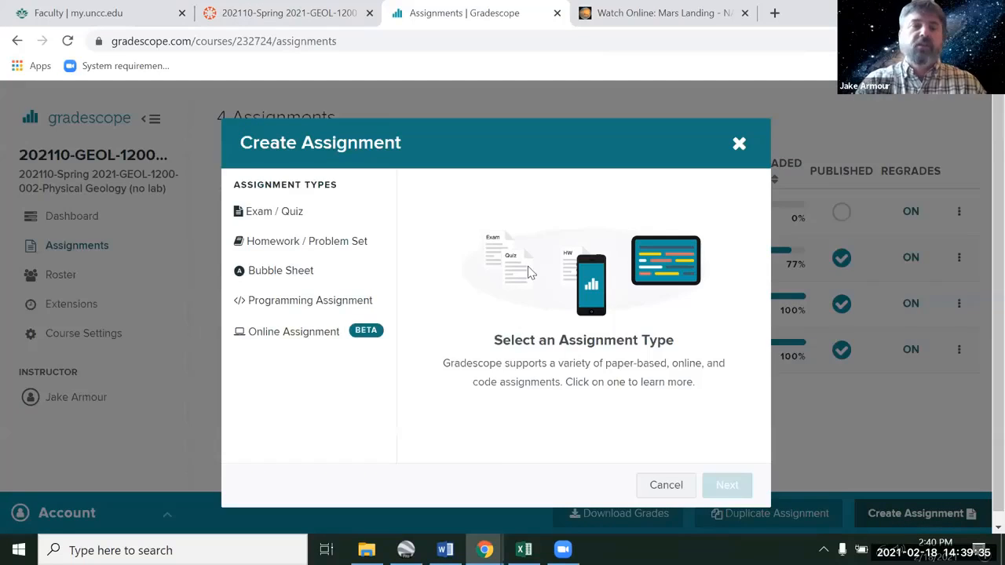
pyautogui.click(314, 243)
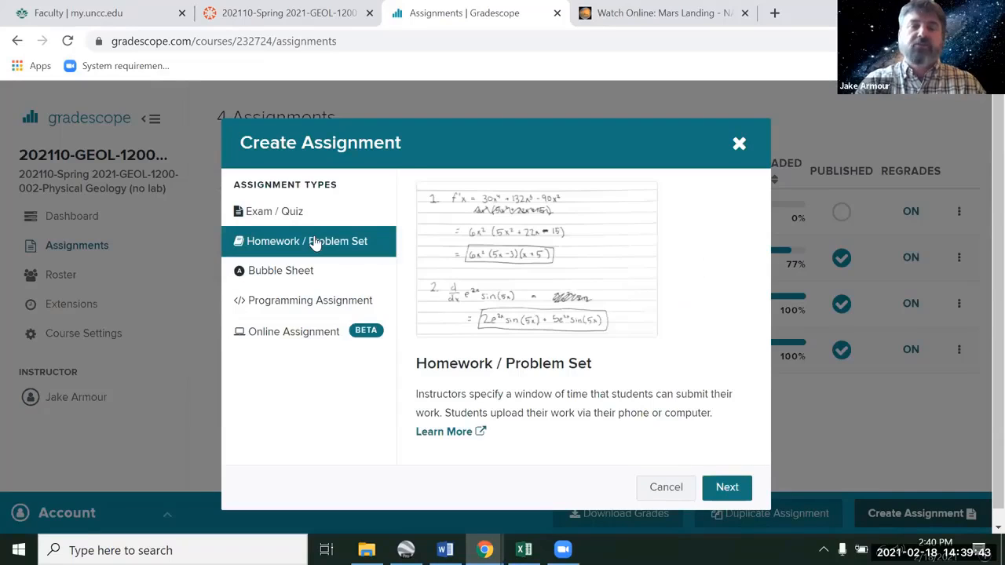
pyautogui.click(727, 488)
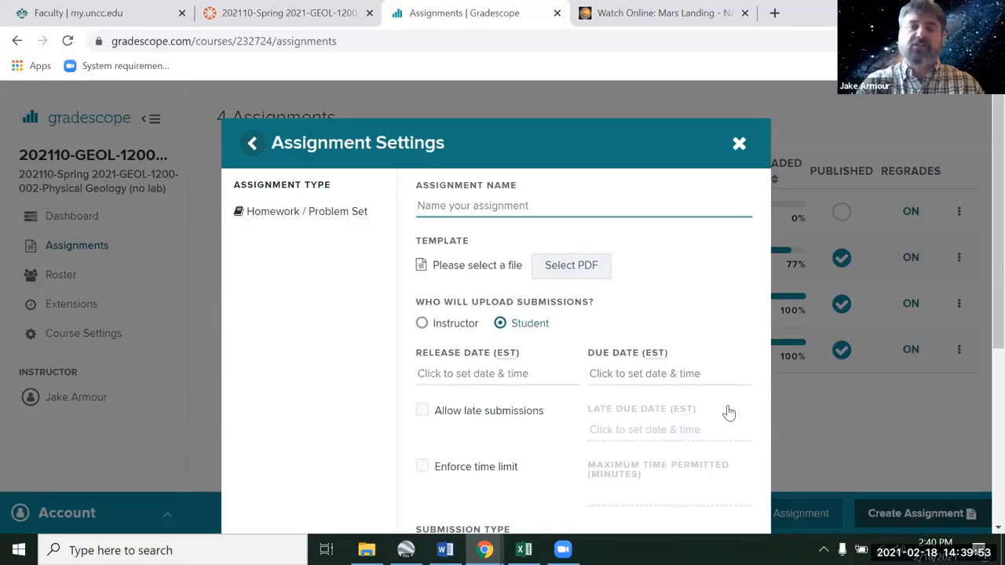
pyautogui.click(632, 155)
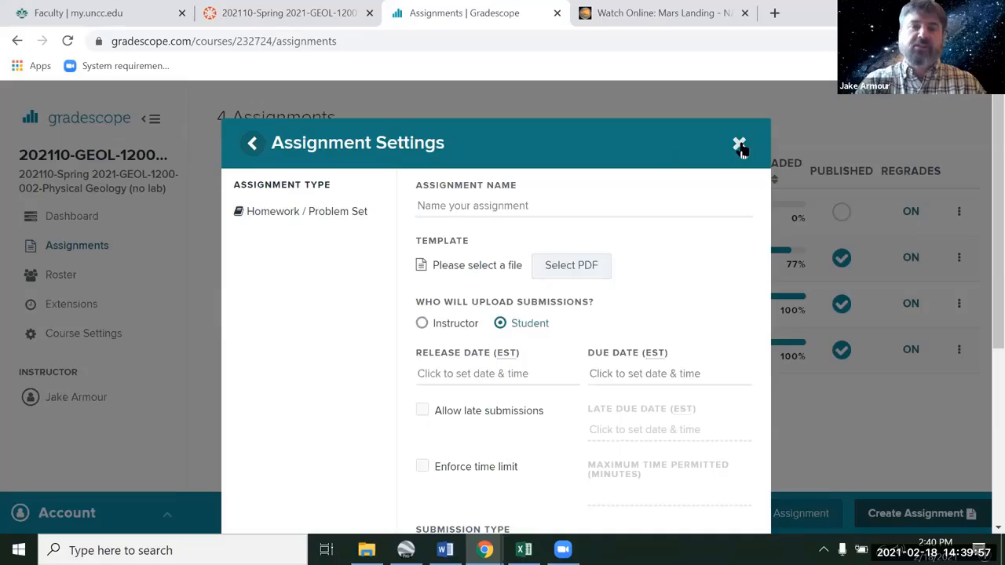
pyautogui.click(740, 146)
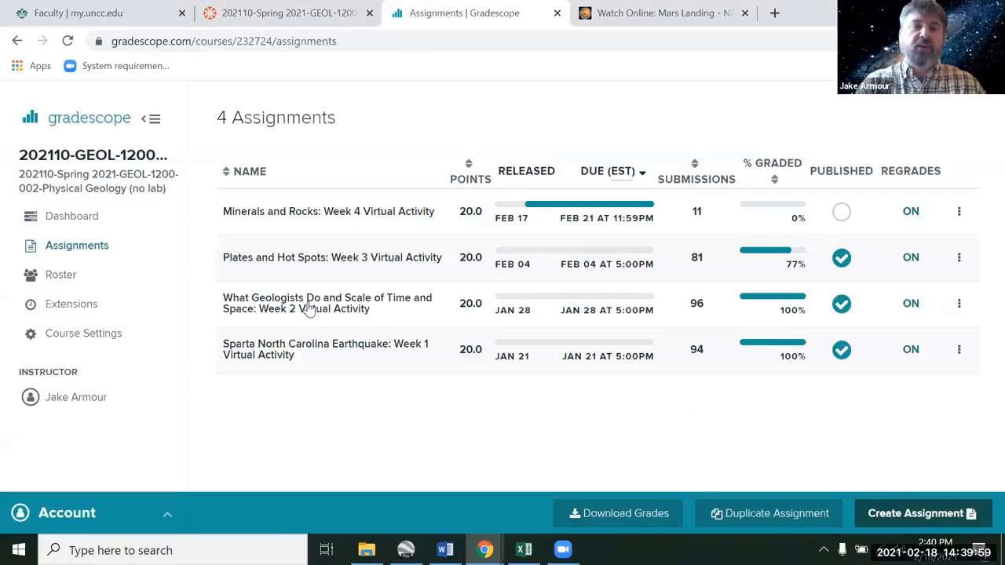
# - Examine the Sparta North Carolina Earthquake: Week 1 assignment's outline and grading dashboard without saving any outline changes
pyautogui.click(309, 351)
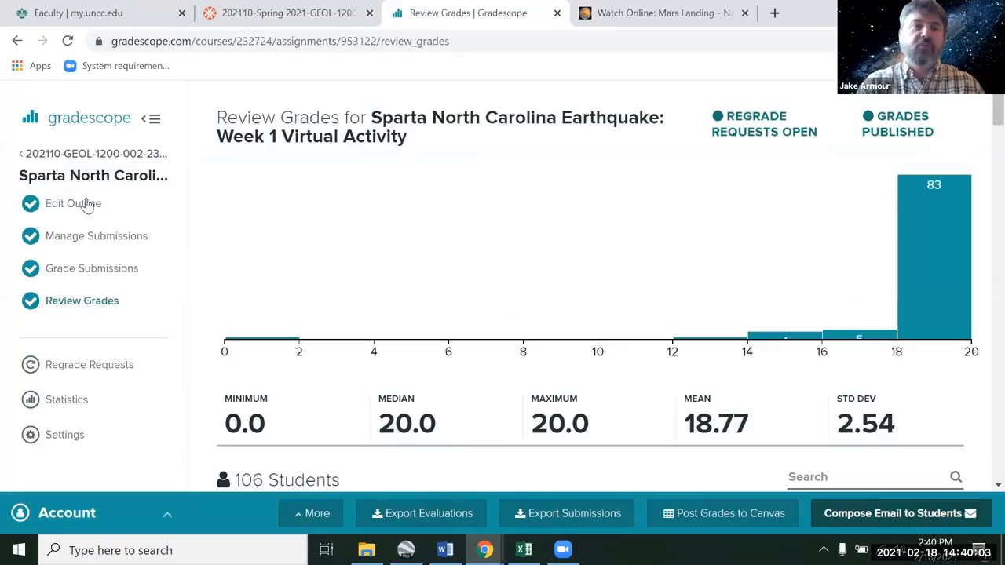
pyautogui.click(88, 204)
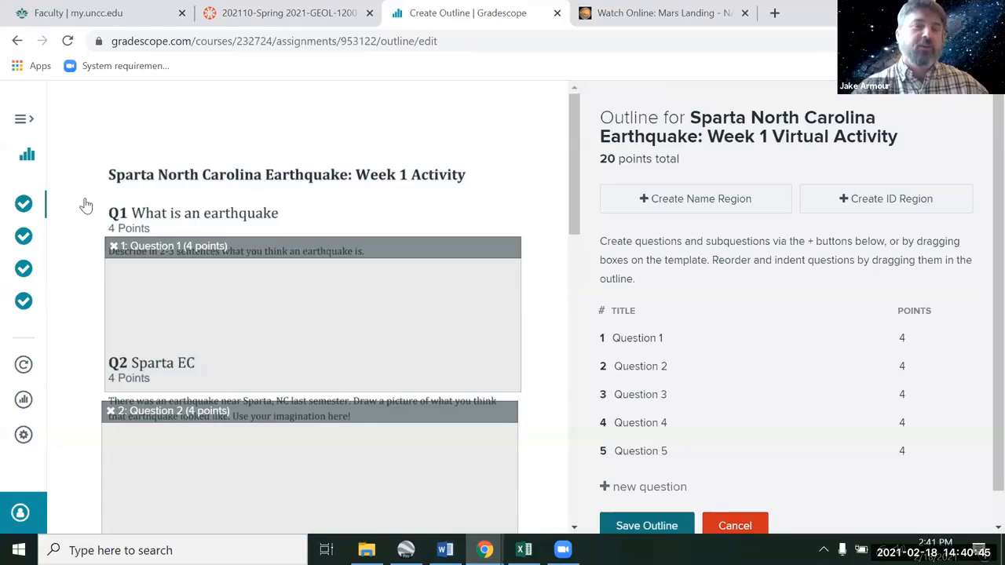
pyautogui.click(156, 279)
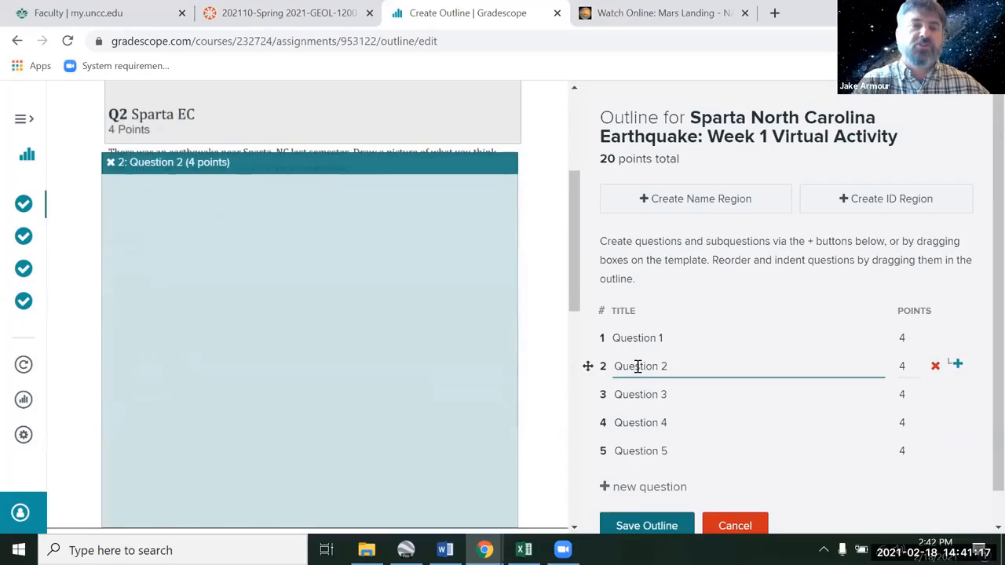
pyautogui.click(641, 393)
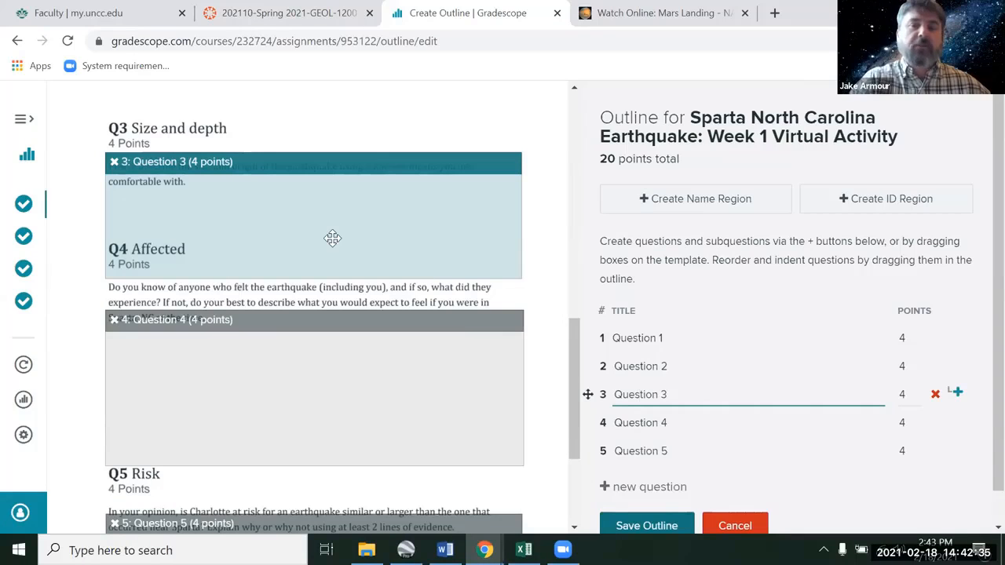
pyautogui.click(736, 536)
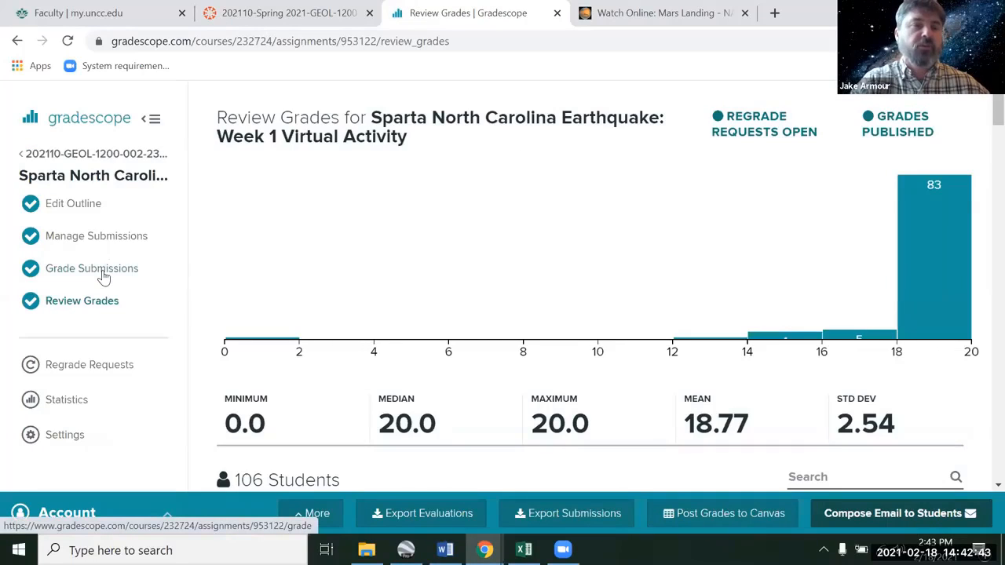
pyautogui.click(102, 275)
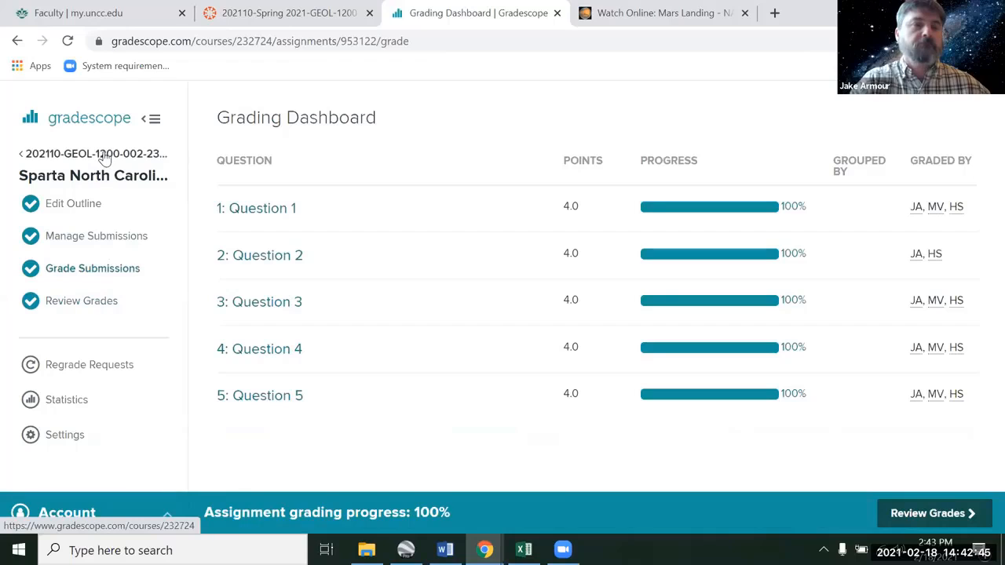
pyautogui.click(105, 157)
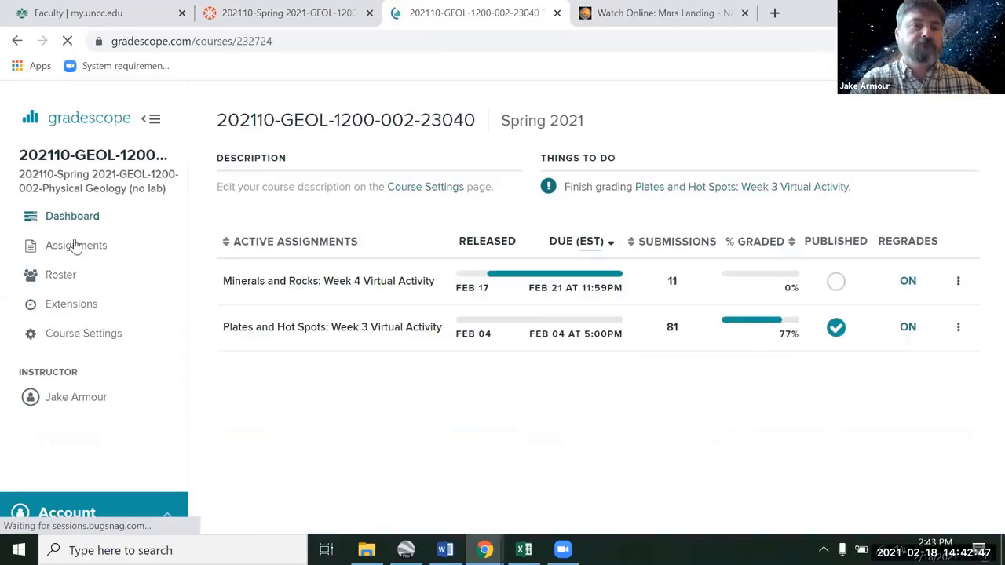
# - Open the What Geologists Do assignment's outline and scroll through its template pages
pyautogui.click(74, 246)
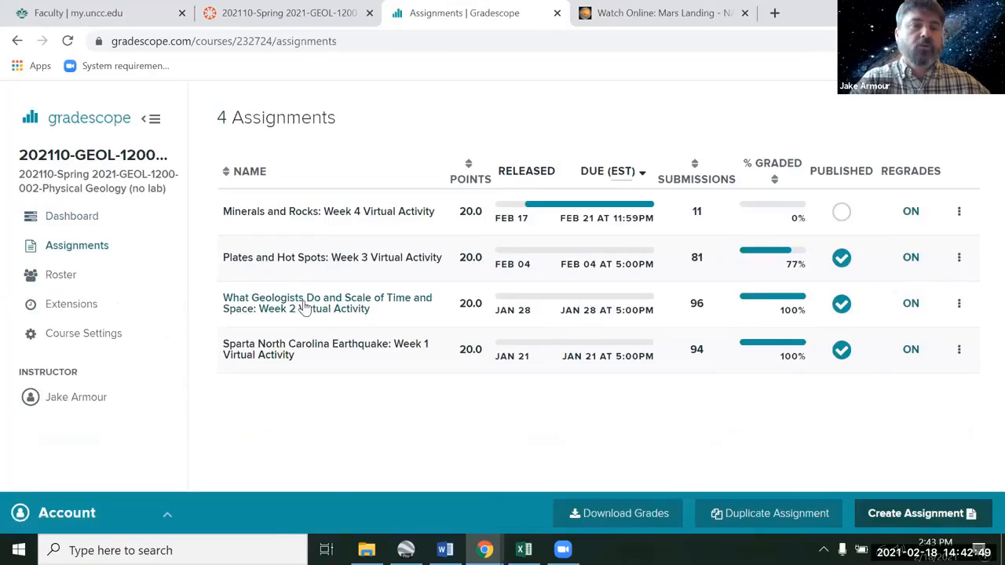
pyautogui.click(305, 307)
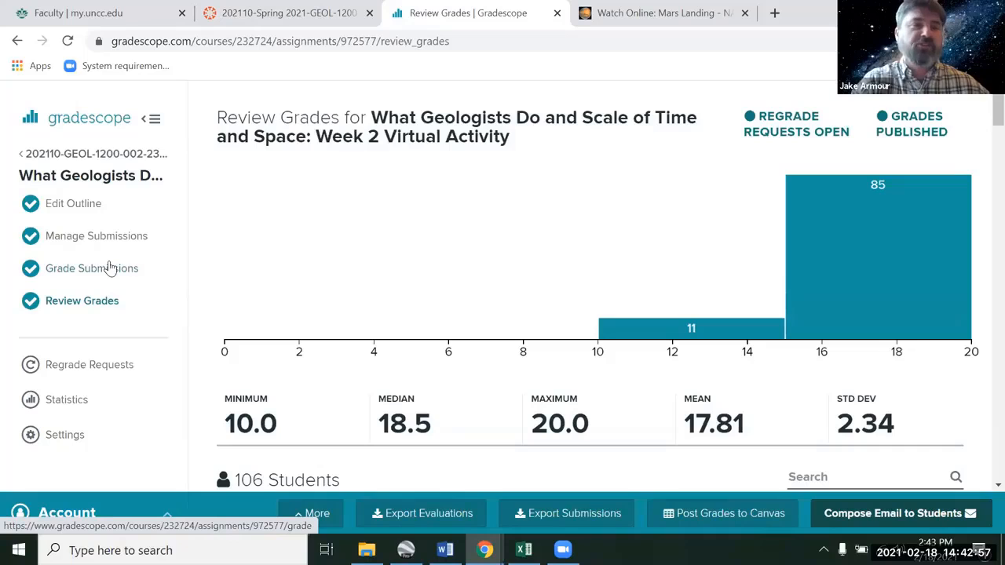
pyautogui.click(89, 209)
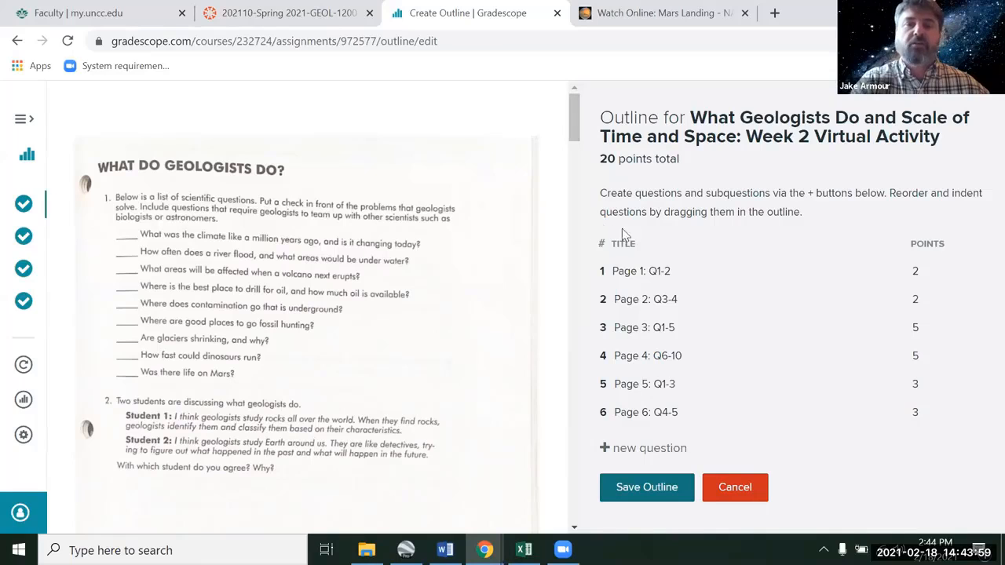
pyautogui.moveTo(575, 139); pyautogui.dragTo(575, 149)
pyautogui.scroll(-3, 575, 149)
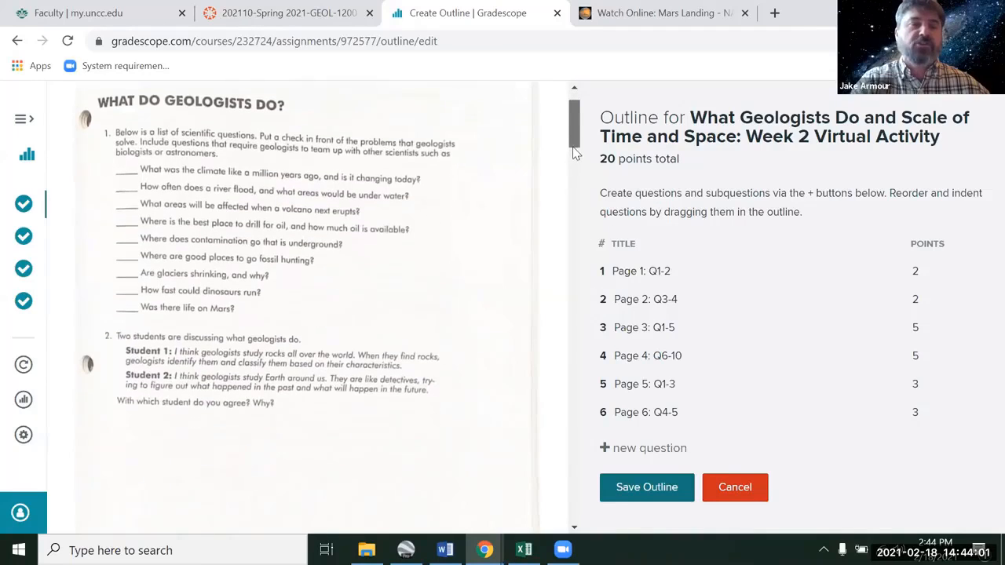
pyautogui.scroll(3, 575, 150)
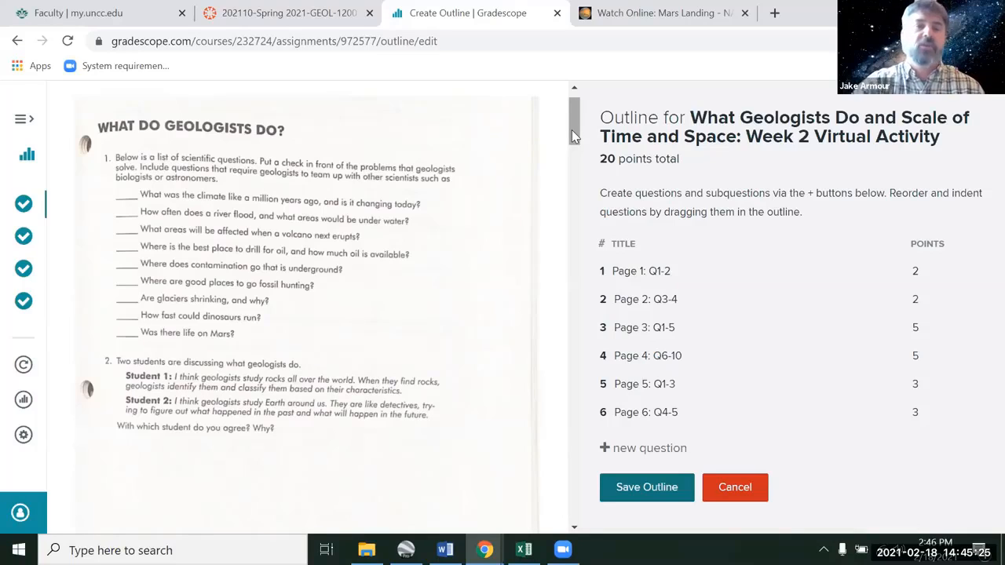
pyautogui.scroll(-2, 571, 199)
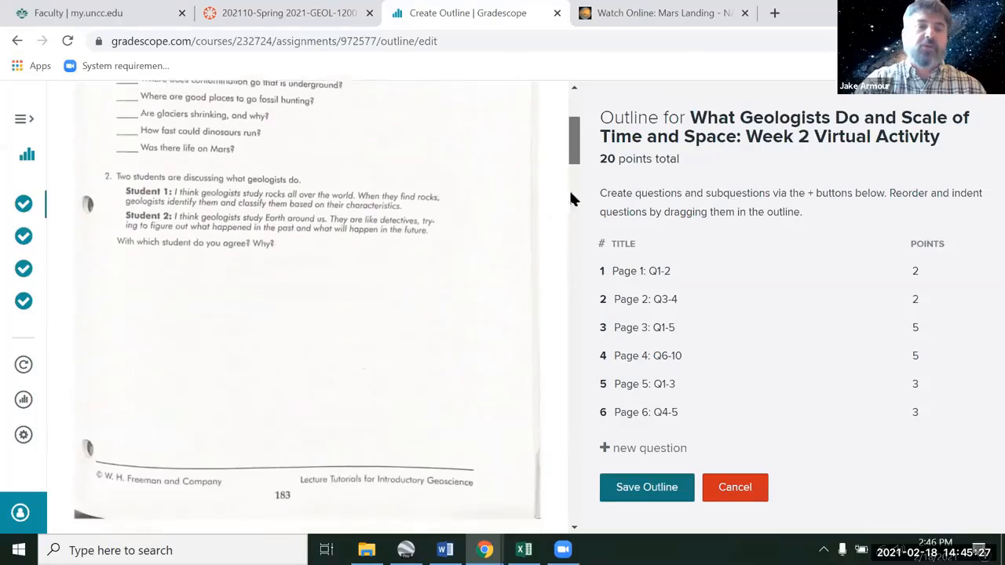
pyautogui.scroll(-6, 570, 198)
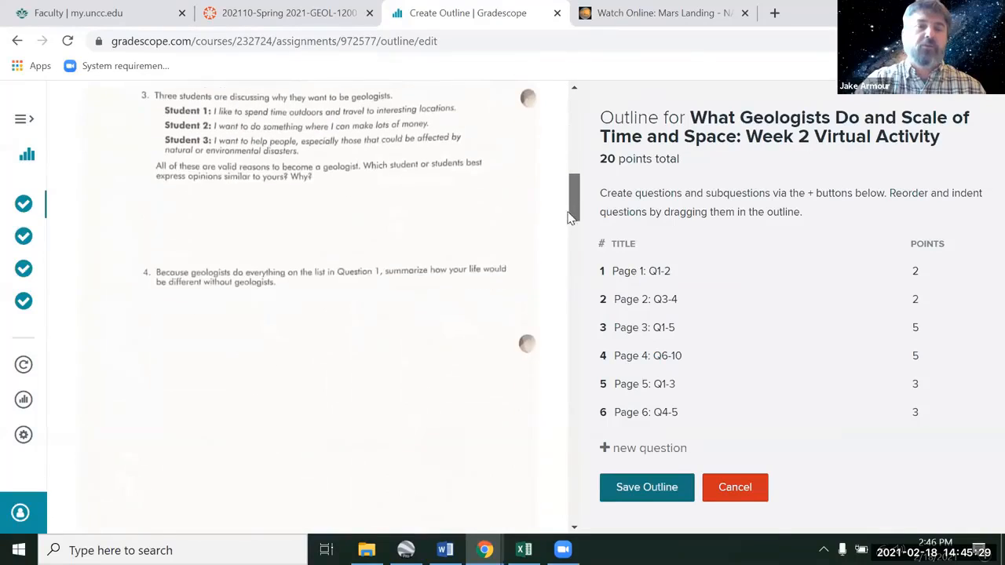
pyautogui.moveTo(571, 218); pyautogui.dragTo(571, 514)
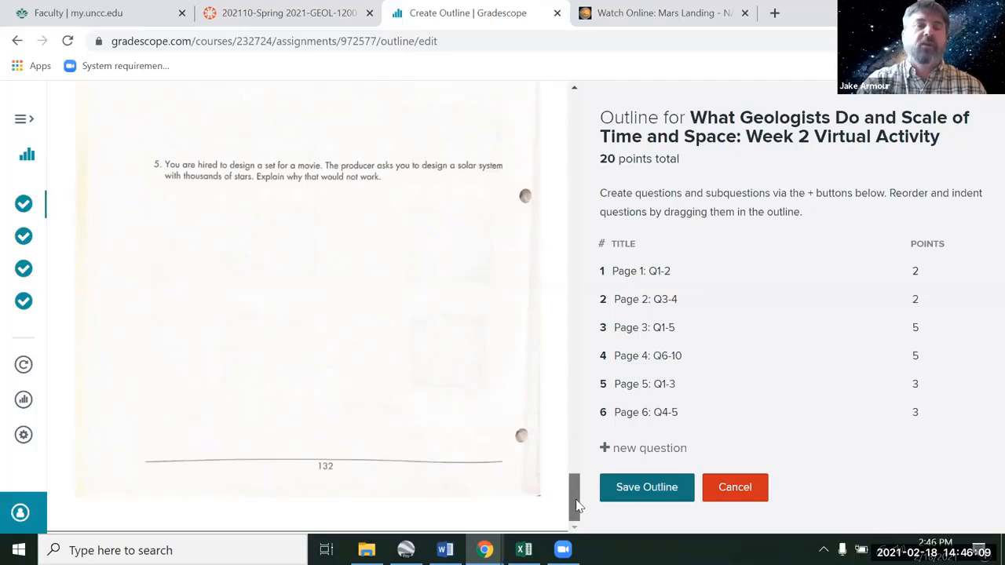
pyautogui.moveTo(576, 500); pyautogui.dragTo(582, 132)
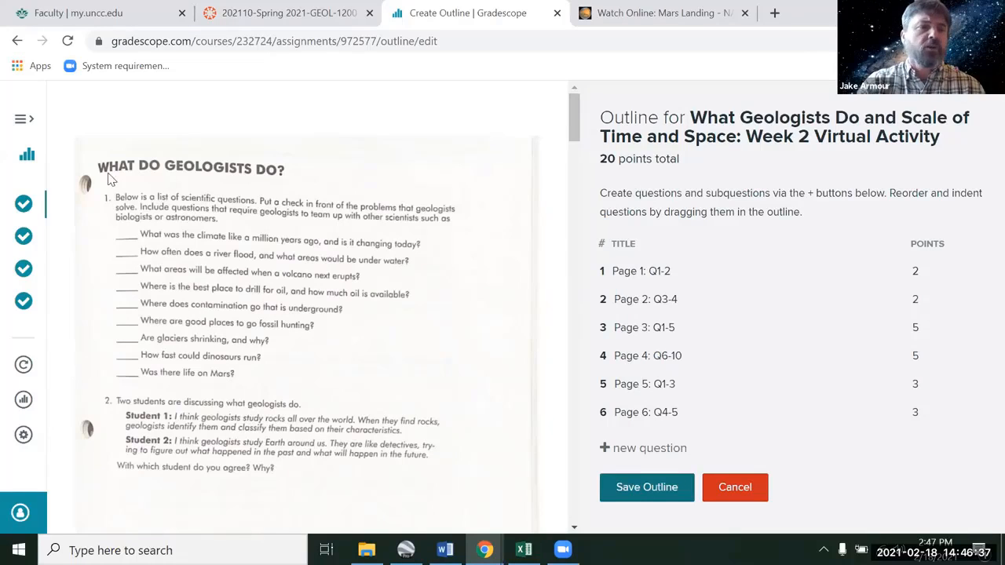
# - Review the What Geologists Do assignment's submission list and its grading dashboard
pyautogui.click(22, 119)
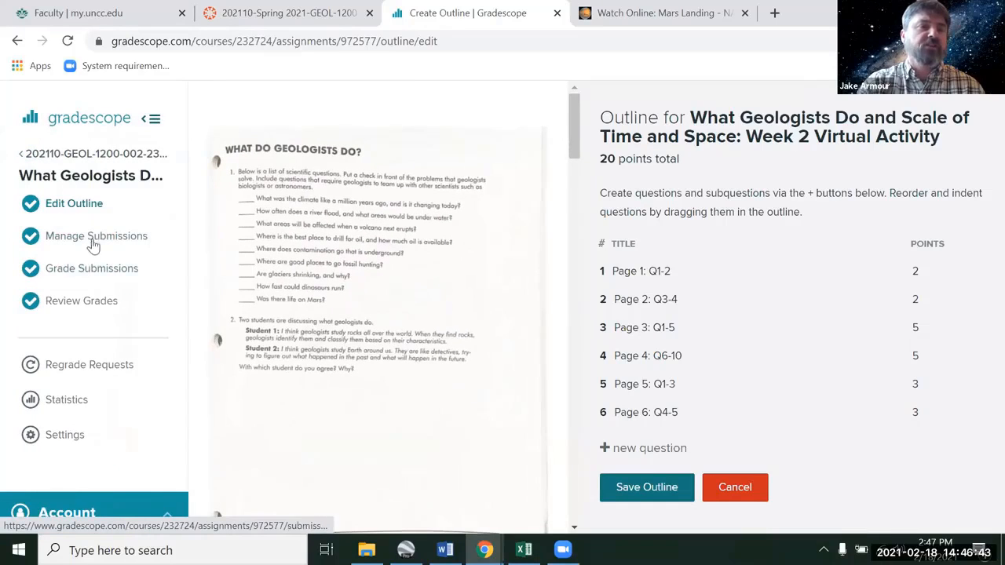
pyautogui.click(93, 244)
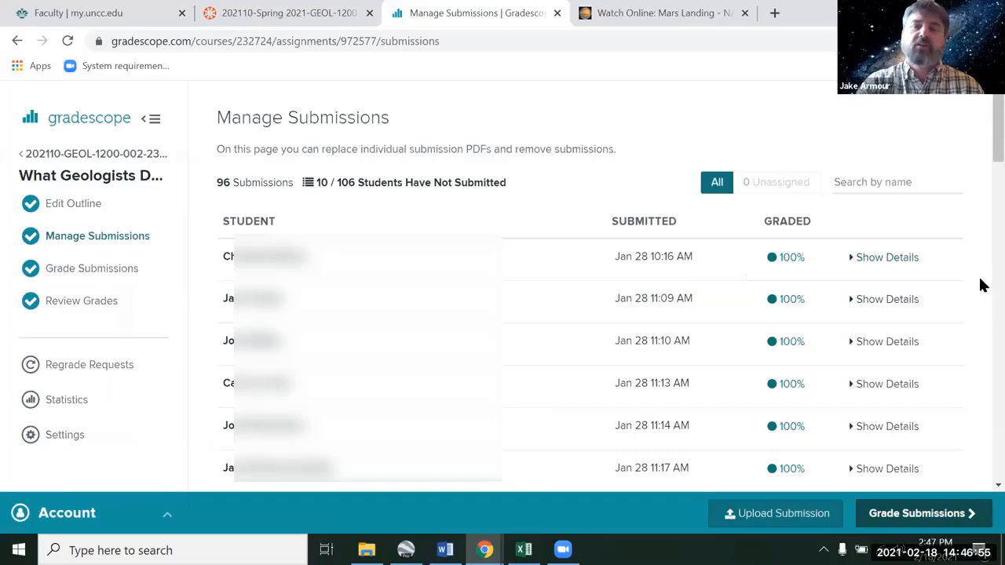
pyautogui.scroll(-5, 982, 295)
pyautogui.scroll(-9, 982, 295)
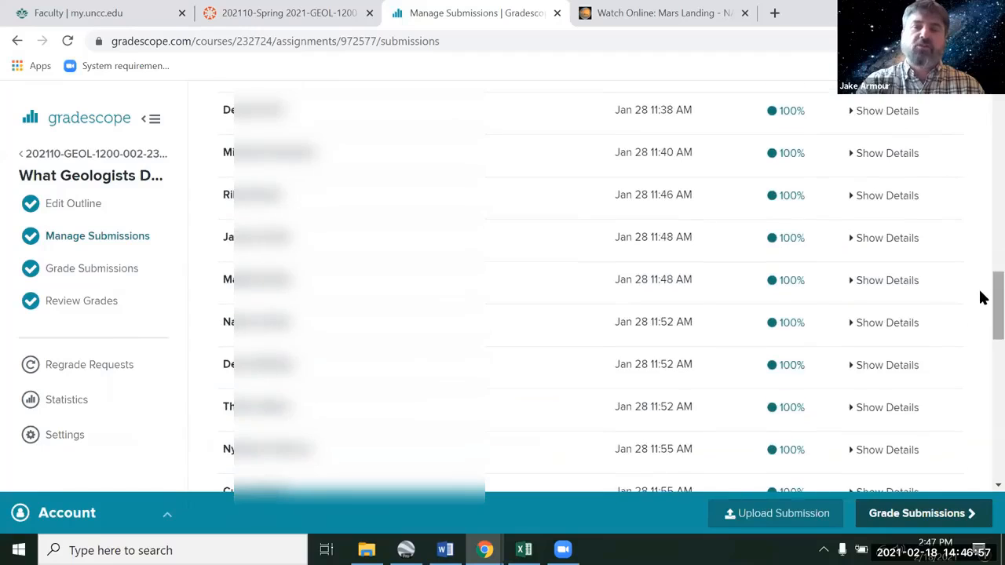
pyautogui.scroll(12, 981, 131)
pyautogui.scroll(1, 981, 103)
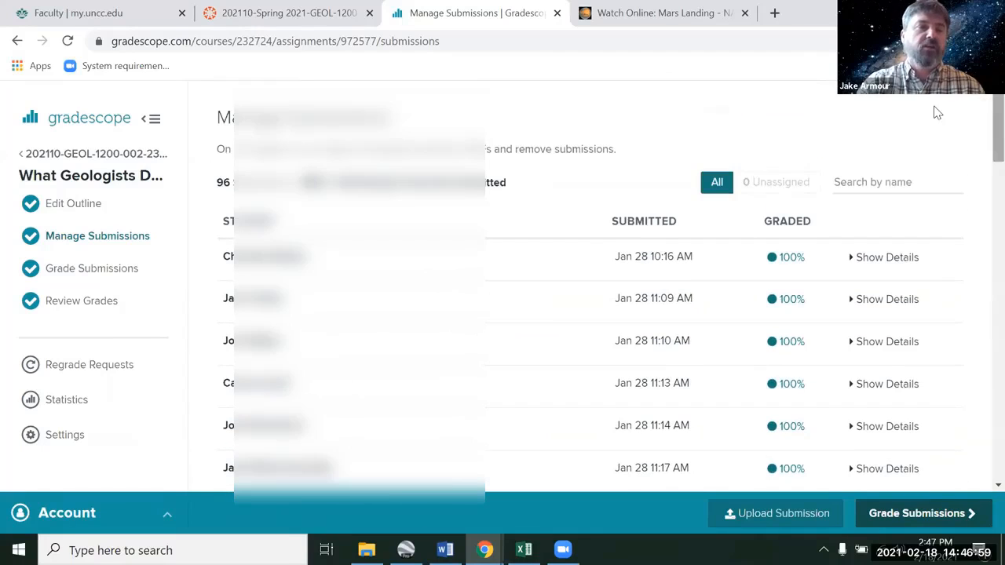
pyautogui.click(96, 271)
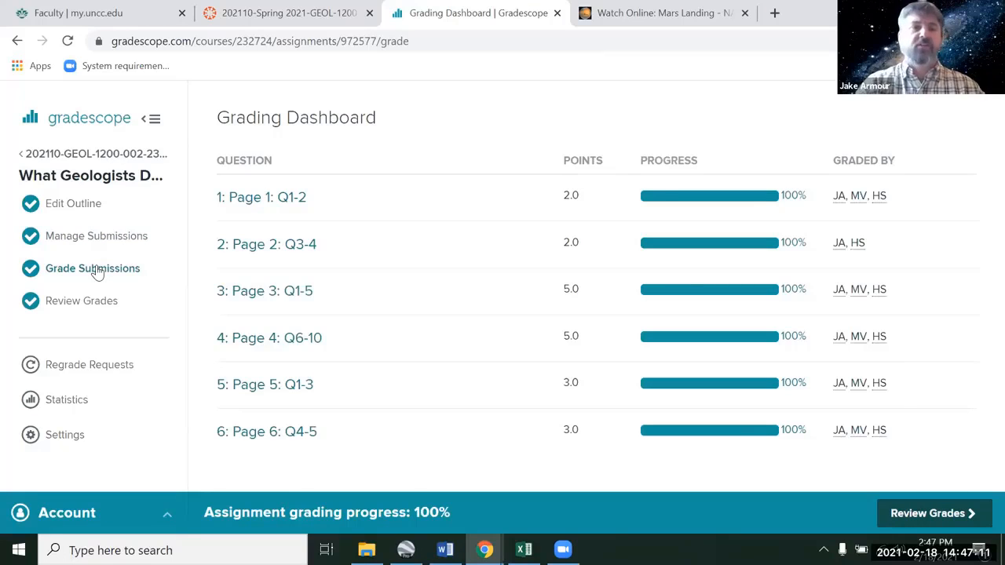
# - Revisit the outline and open the submissions list for question Page 1: Q1-2
pyautogui.click(88, 208)
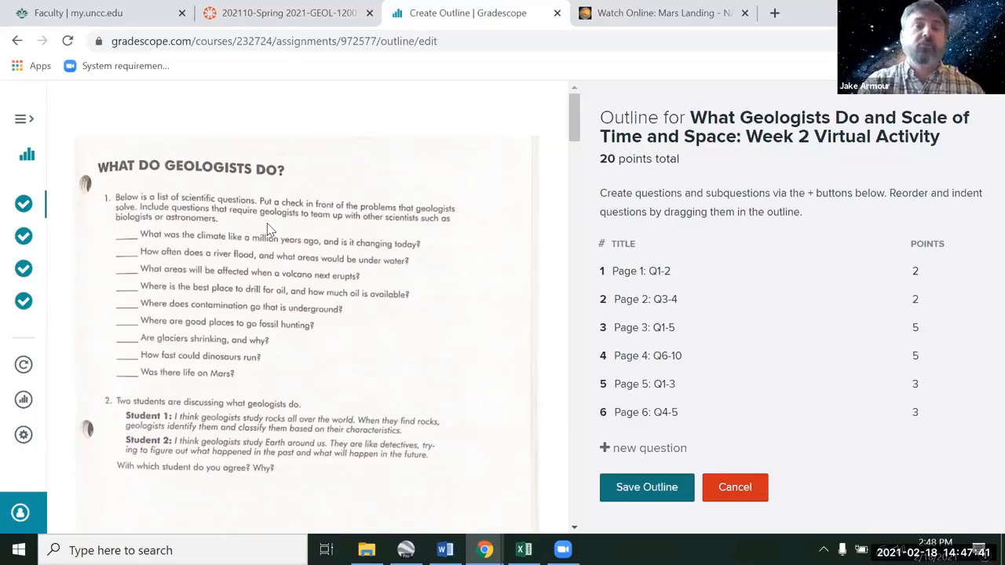
pyautogui.click(23, 120)
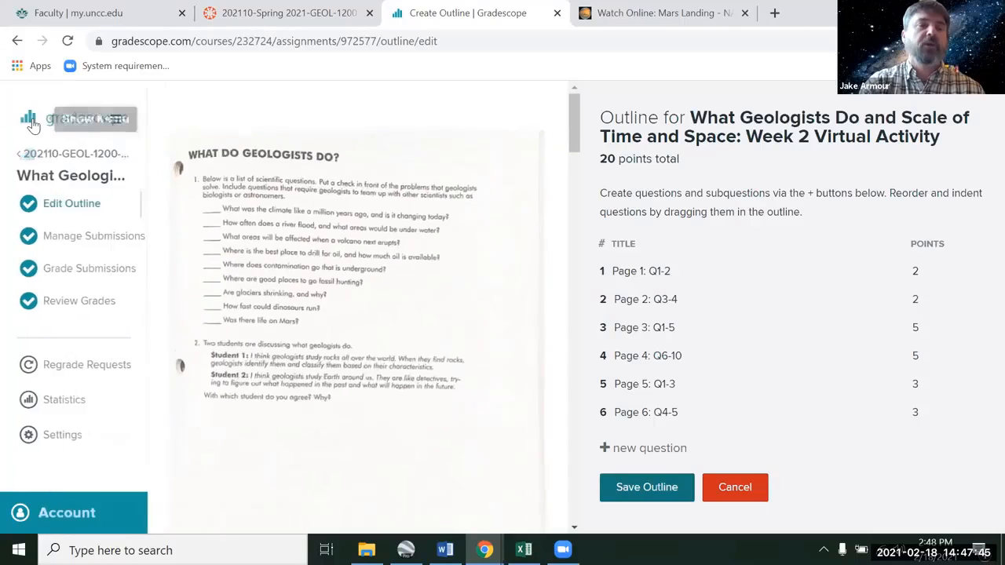
pyautogui.click(83, 272)
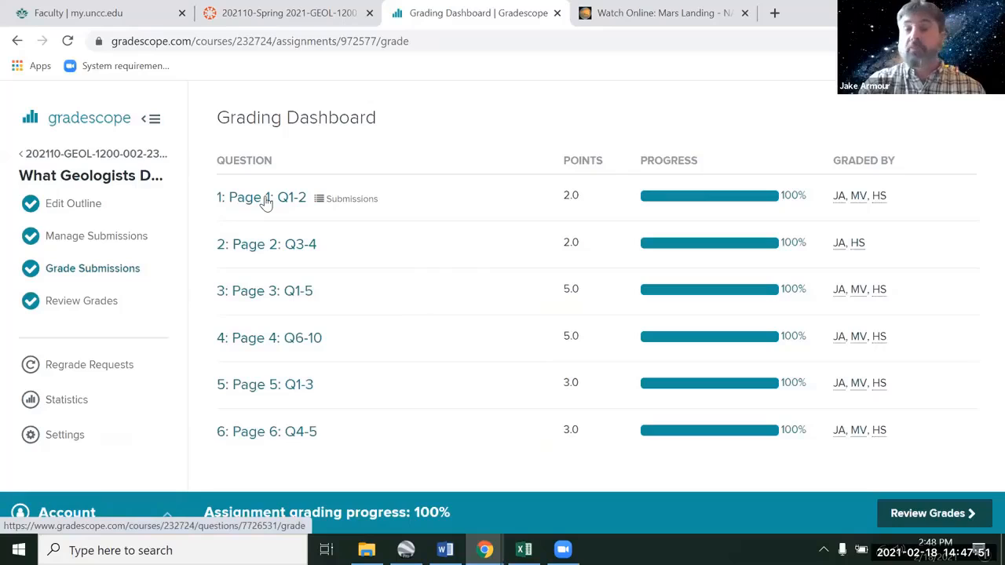
pyautogui.click(267, 199)
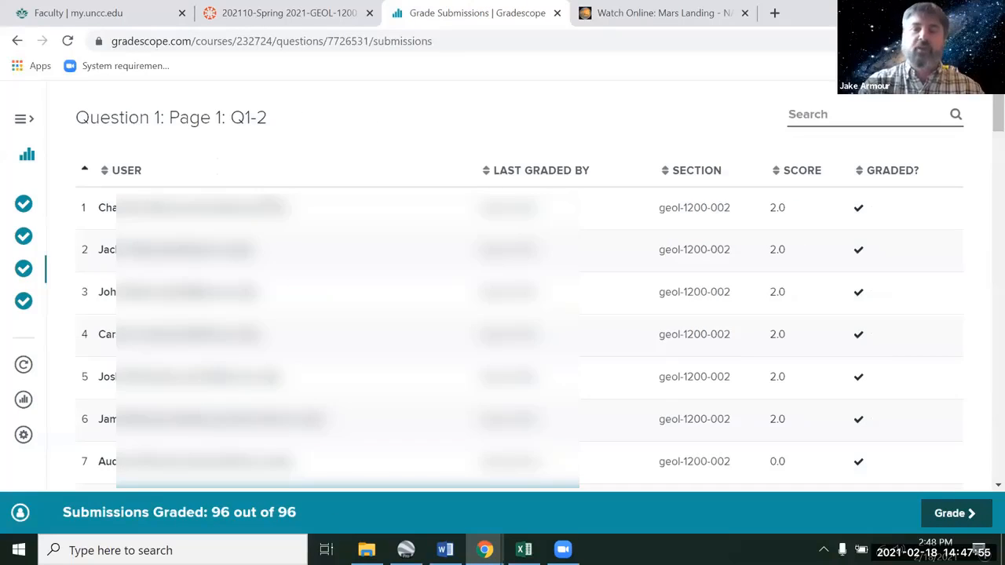
# - Open grading for the first submission of question Page 1: Q1-2 and view all of its pages
pyautogui.click(955, 514)
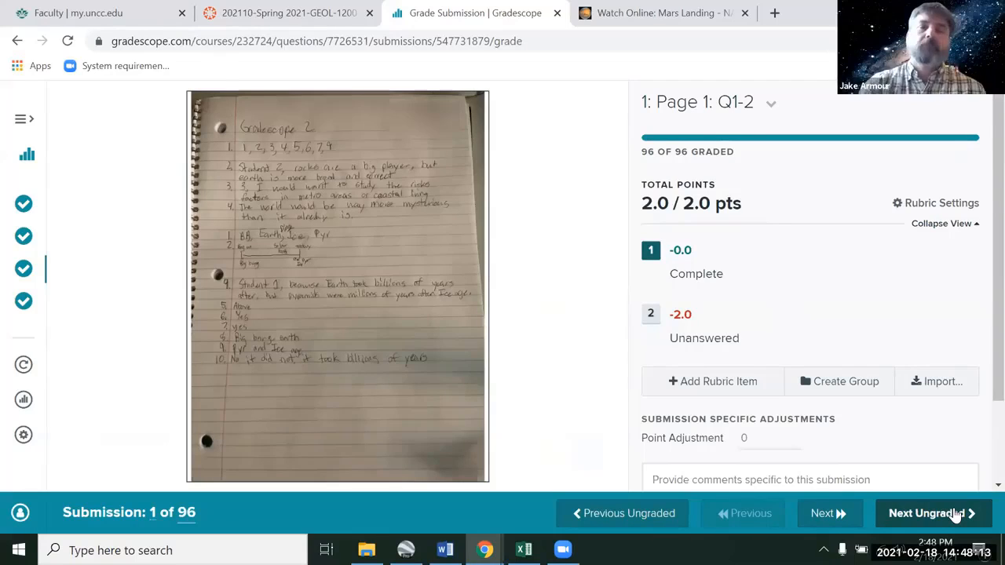
pyautogui.moveTo(595, 295)
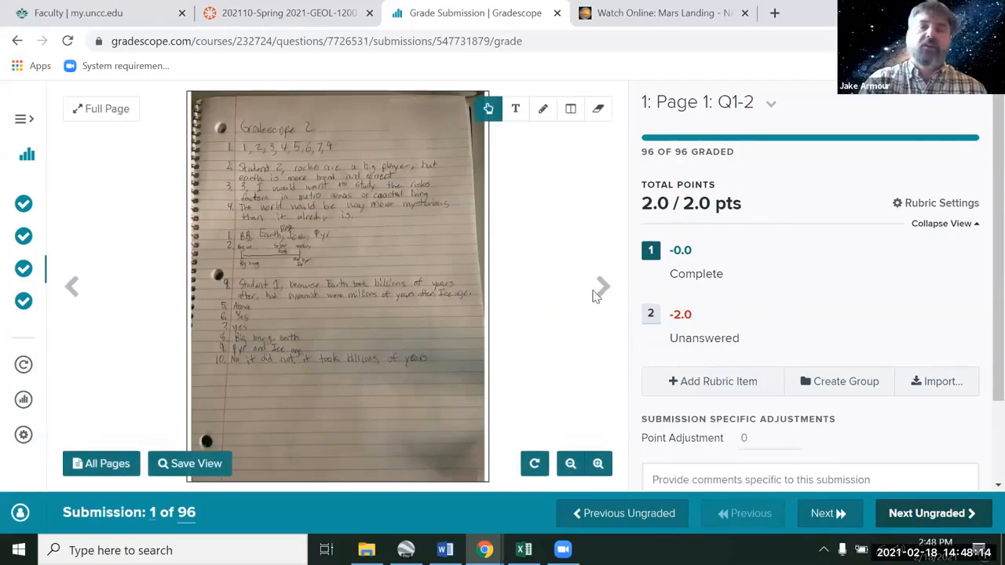
pyautogui.click(103, 464)
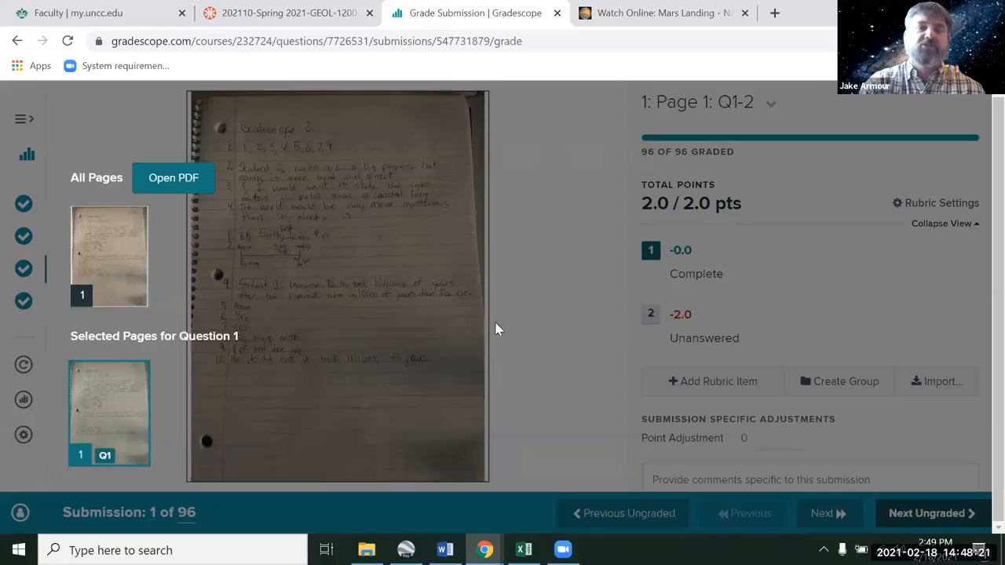
pyautogui.click(538, 335)
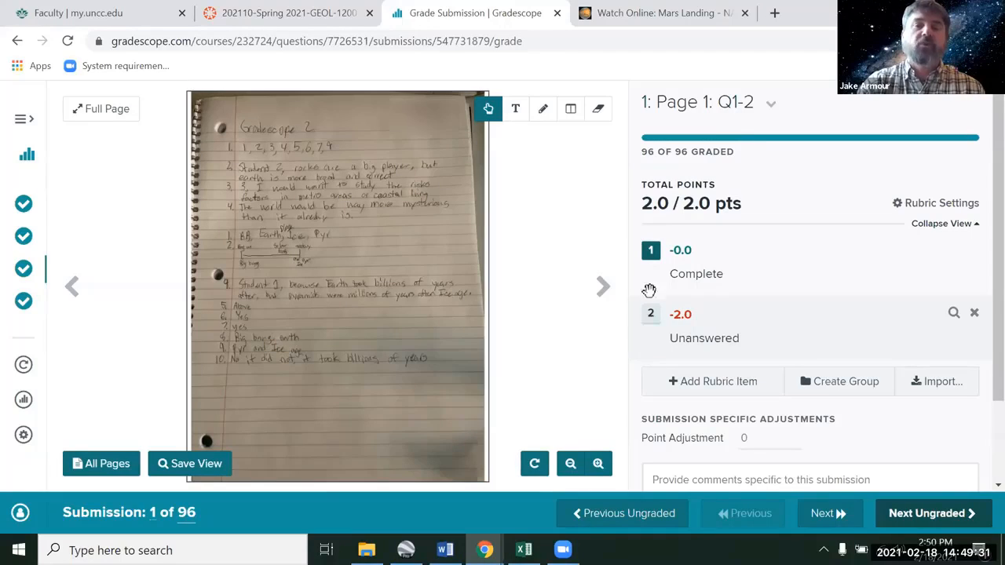
# - Apply and then remove the Unanswered rubric item on this submission
pyautogui.click(651, 316)
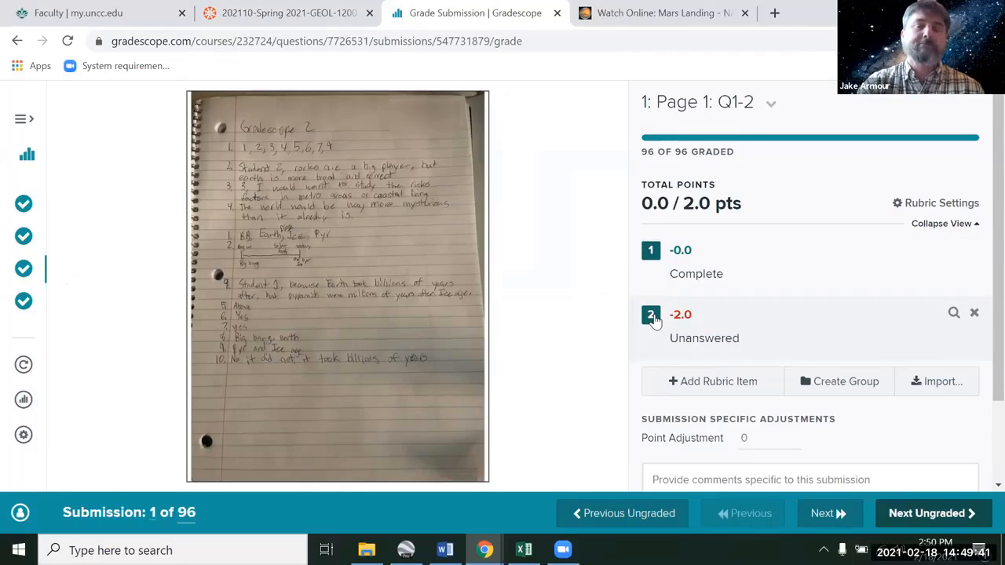
pyautogui.click(651, 316)
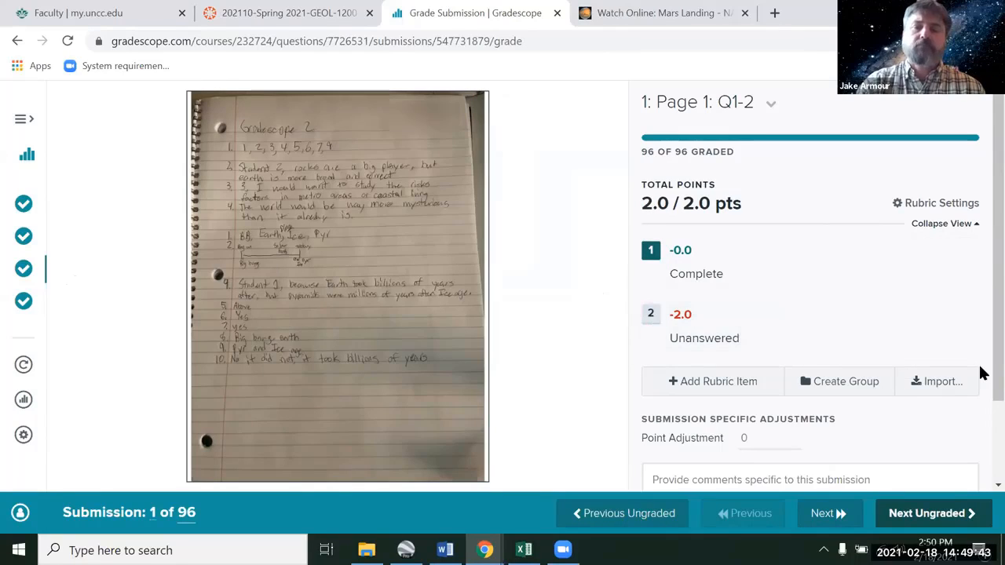
# - Examine the submission-specific comment box and the previously used comments list below the rubric
pyautogui.scroll(-2, 982, 371)
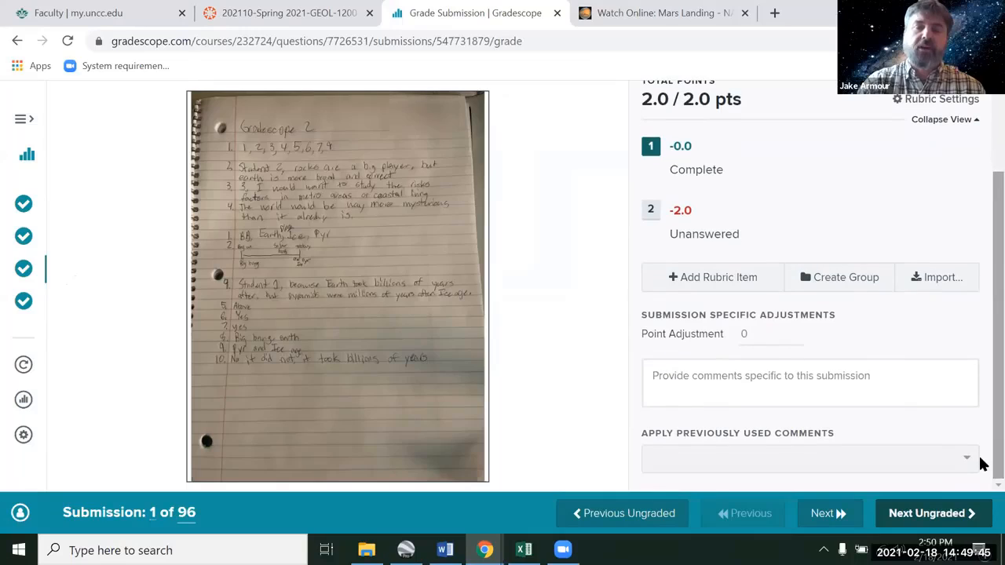
pyautogui.click(966, 463)
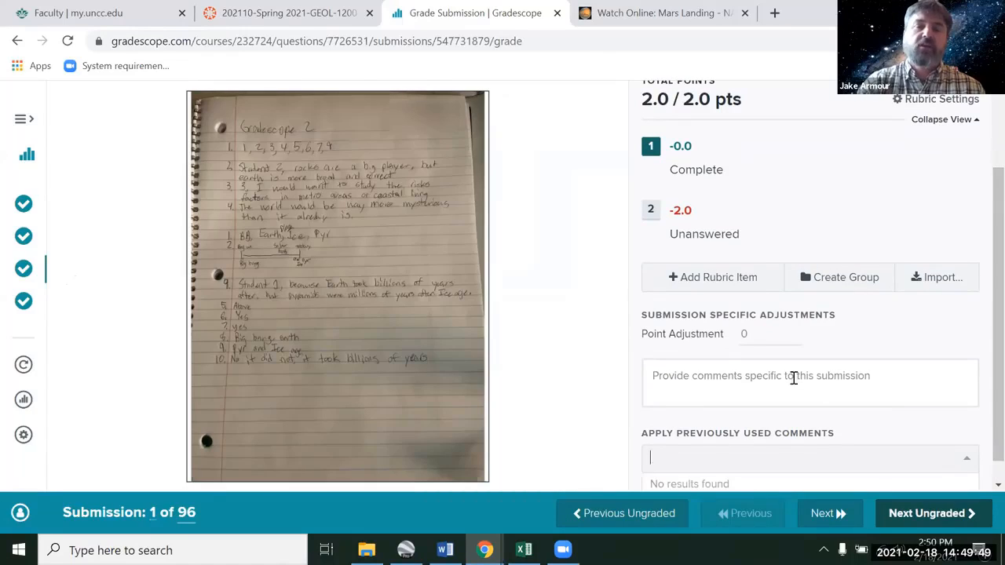
pyautogui.click(769, 375)
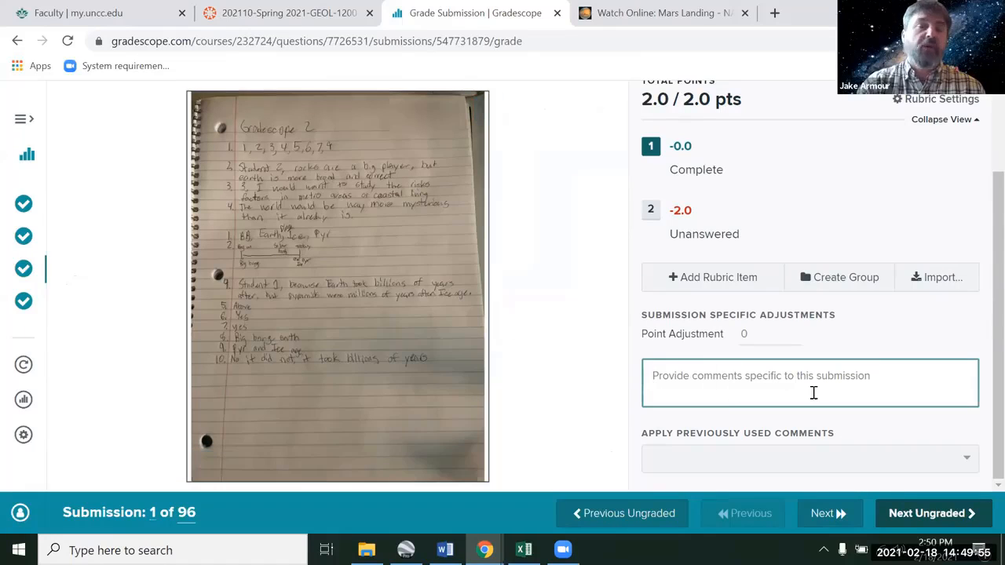
pyautogui.click(969, 468)
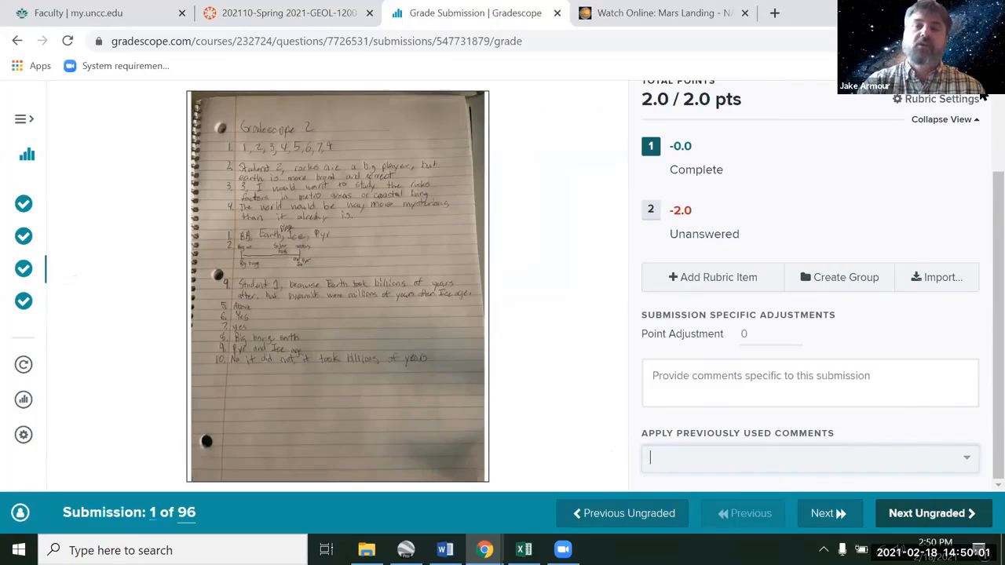
pyautogui.scroll(2, 982, 99)
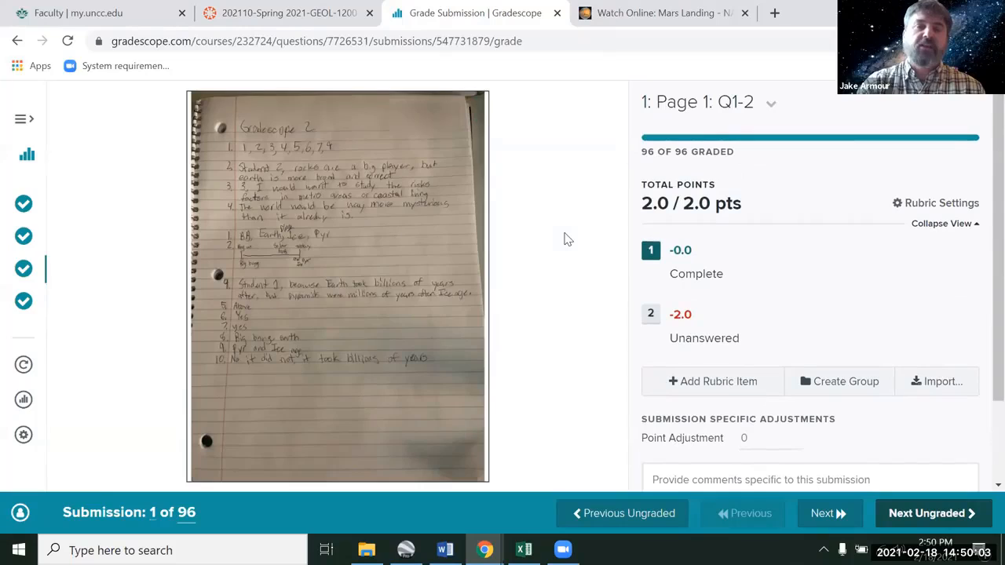
# - Return to the course and open grading for question 1: Page 1: Q1-6 of Plates and Hot Spots: Week 3 Virtual Activity
pyautogui.moveTo(348, 213)
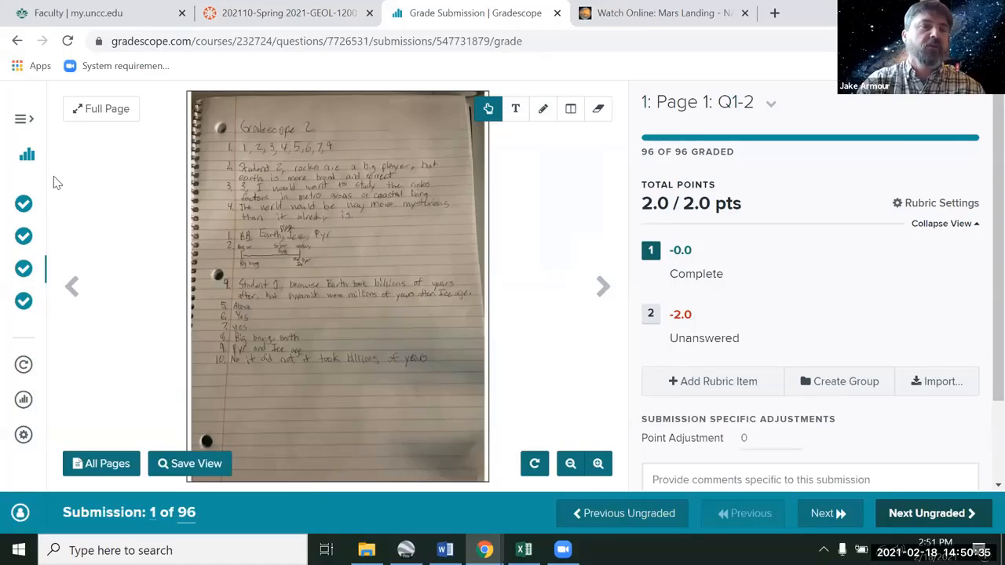
pyautogui.click(22, 119)
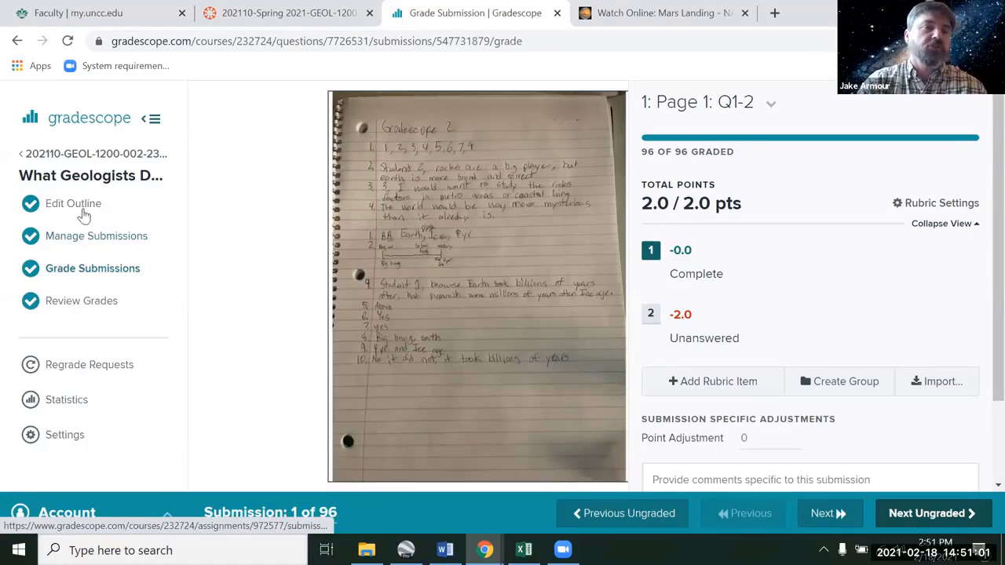
pyautogui.click(113, 156)
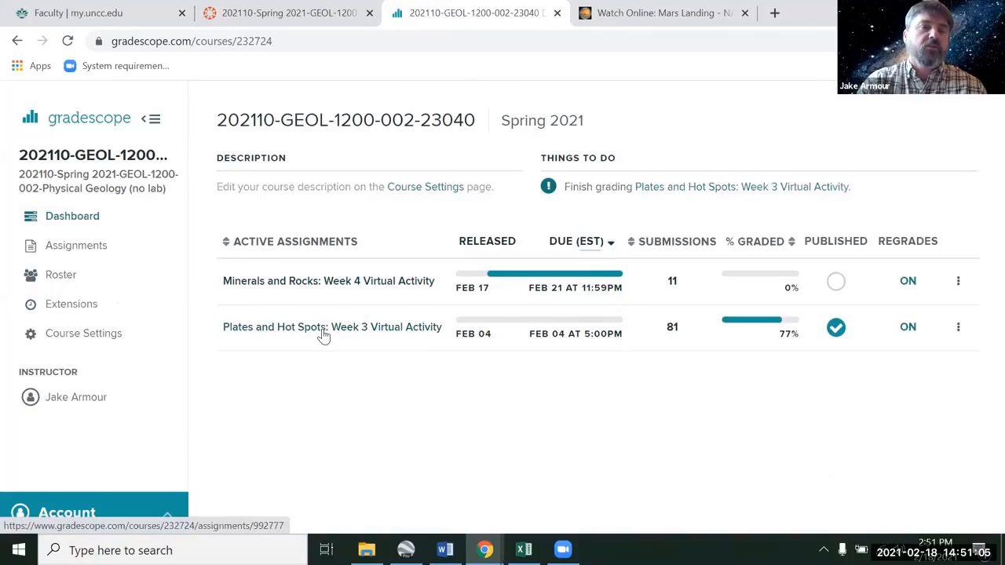
pyautogui.click(323, 335)
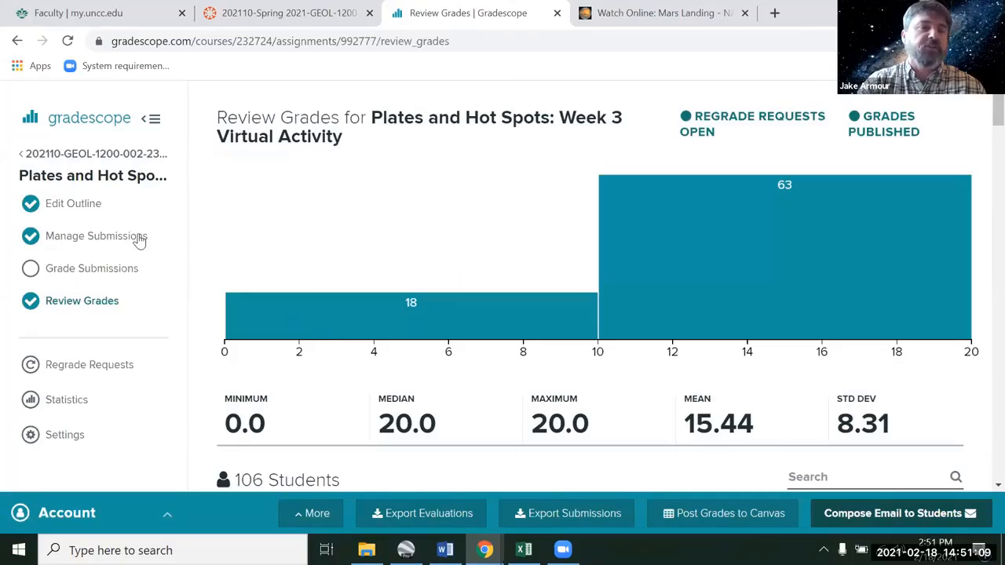
pyautogui.click(102, 269)
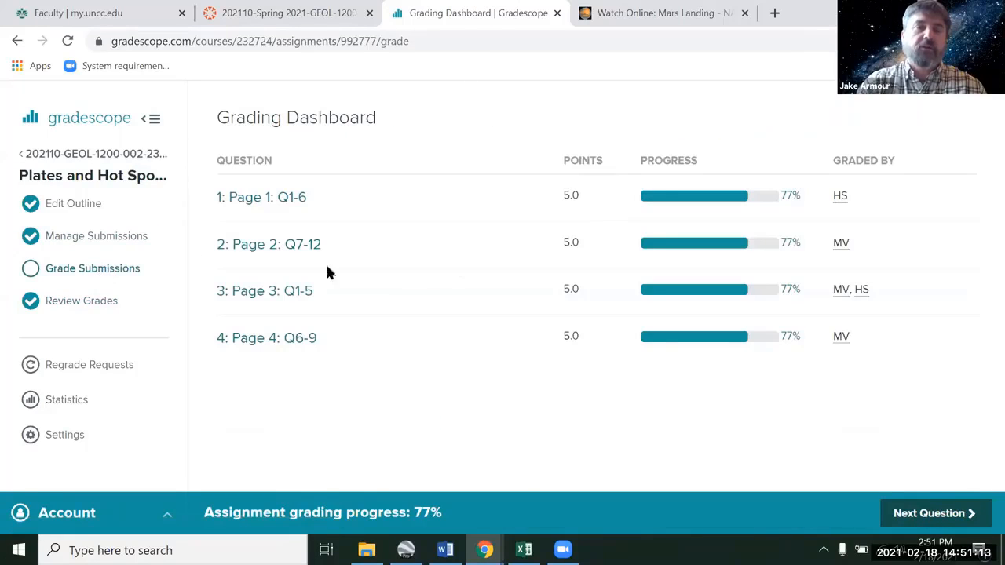
pyautogui.click(273, 199)
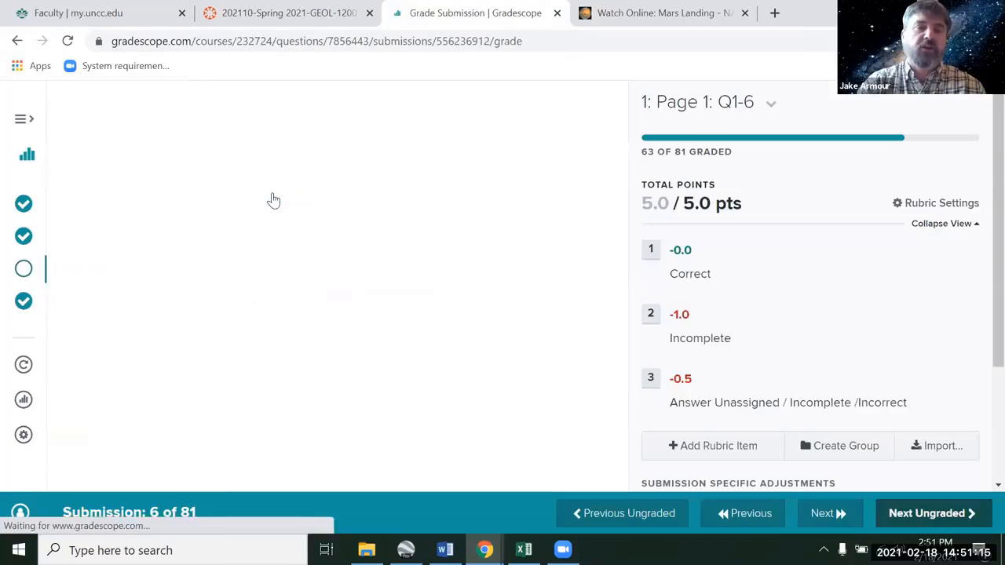
# - Page forward and back through the current student's submission pages
pyautogui.moveTo(332, 382)
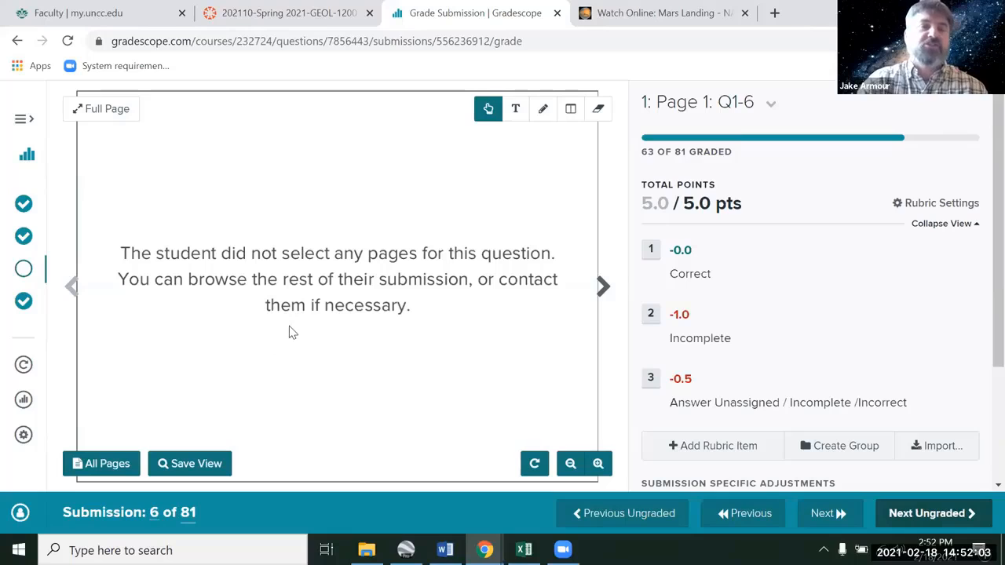
pyautogui.click(603, 287)
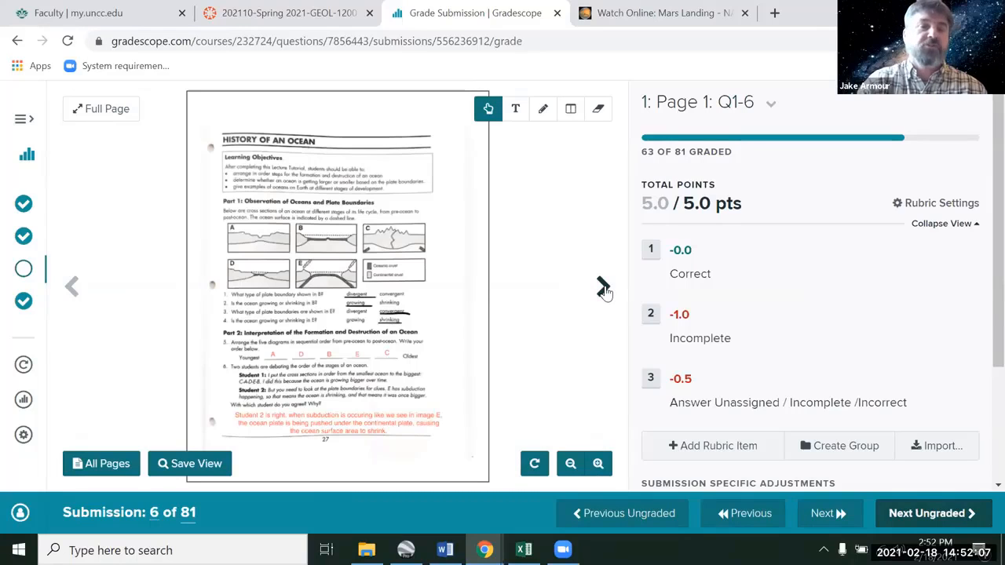
pyautogui.click(603, 288)
pyautogui.click(603, 288)
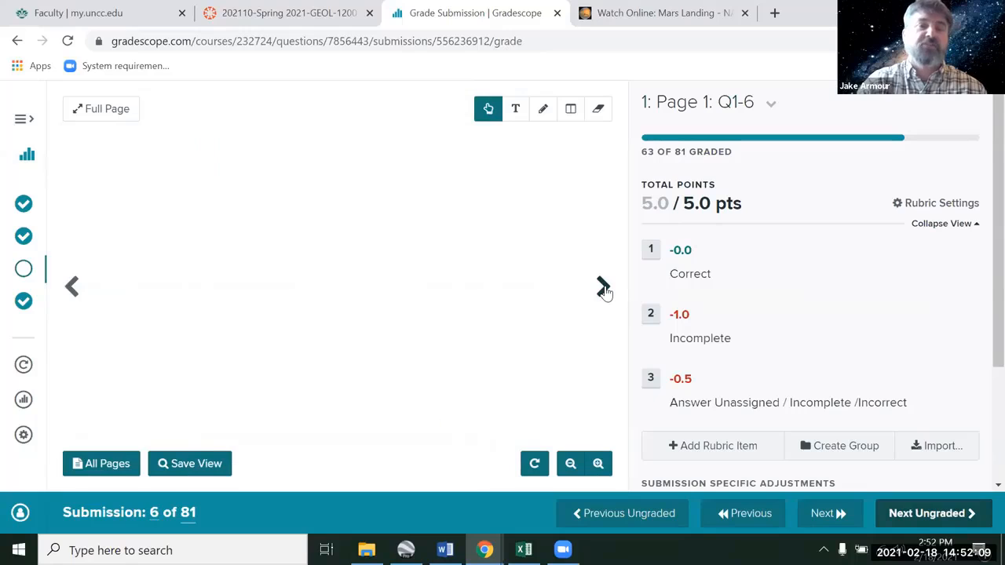
pyautogui.click(71, 290)
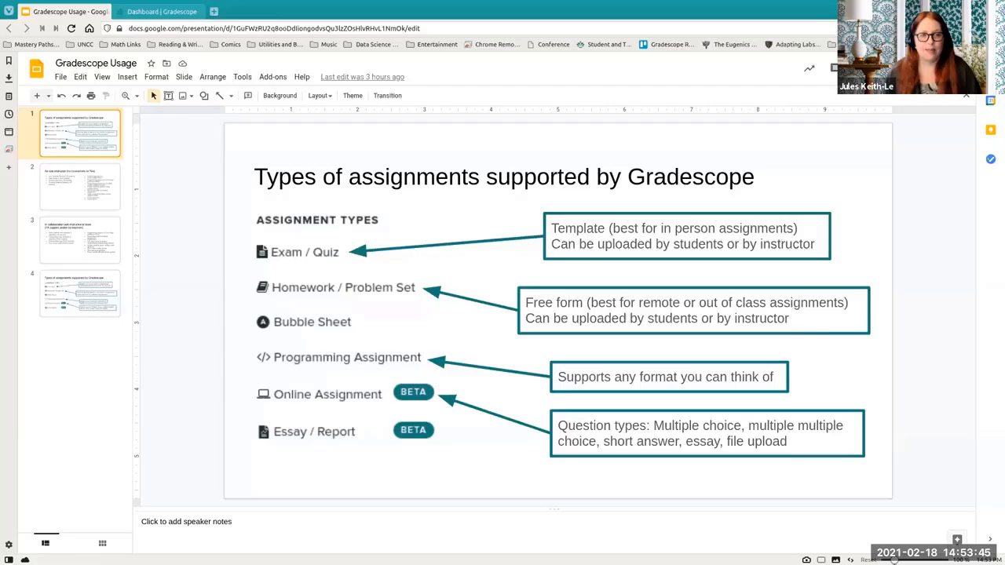
pyautogui.hotkey('ctrl', 'F5')
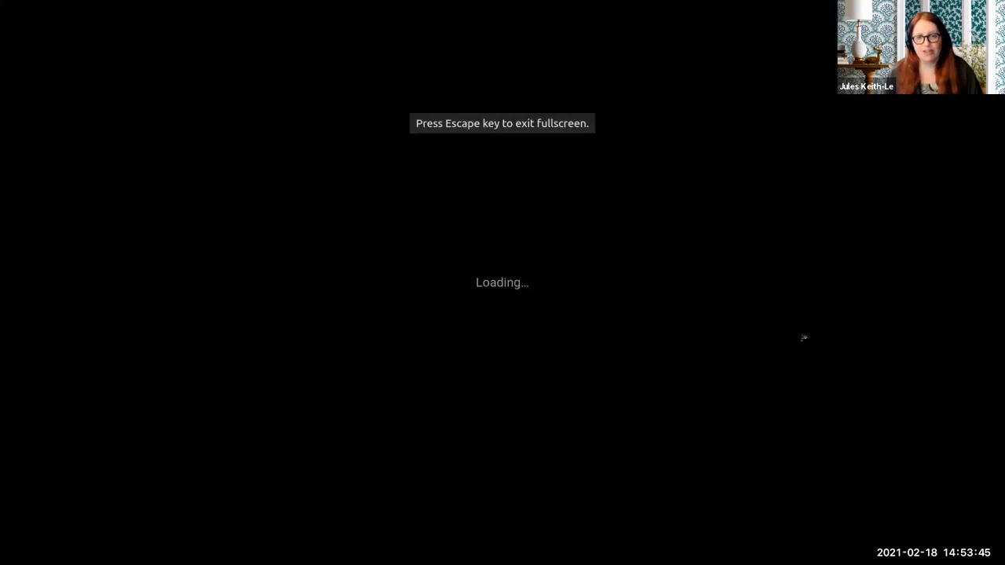
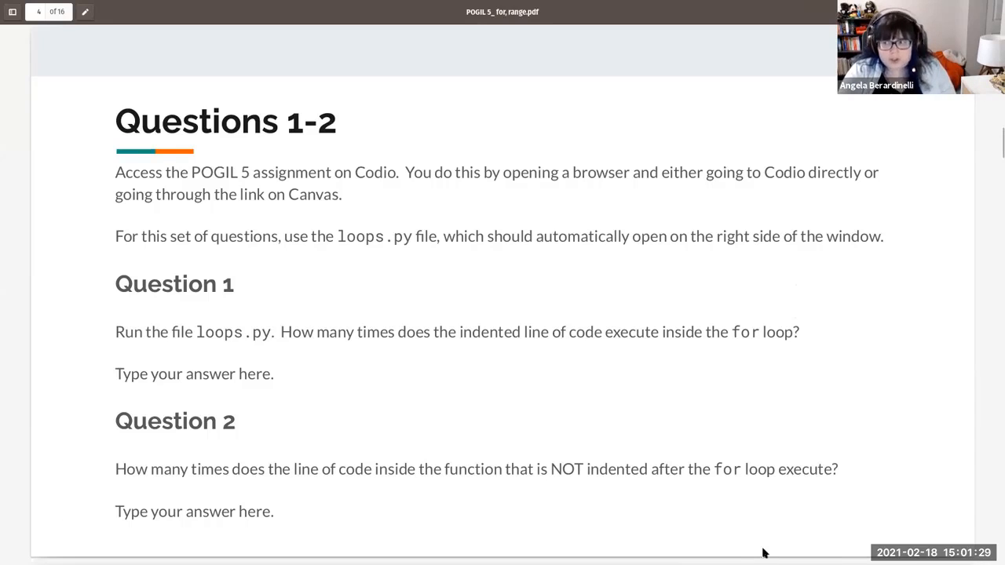
# - Page through the POGIL 5 activity PDF to its final submission-instructions page
pyautogui.press('Right')
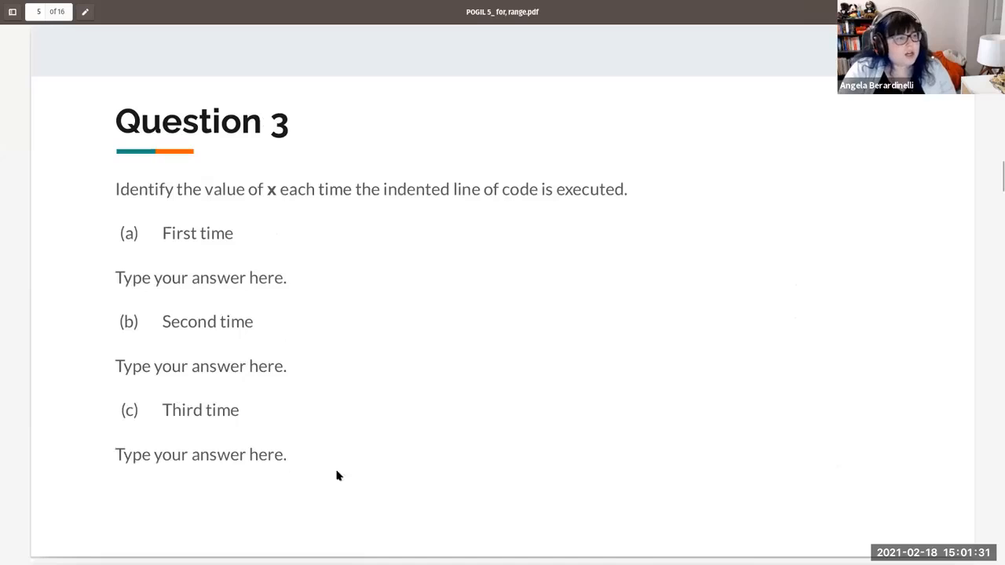
pyautogui.press('Right')
pyautogui.press('Right')
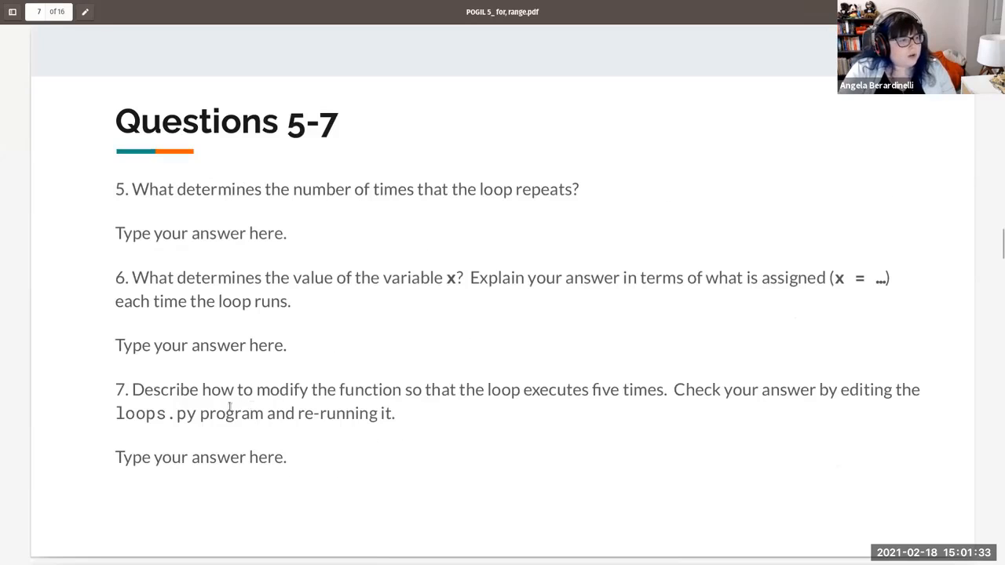
pyautogui.press('Right')
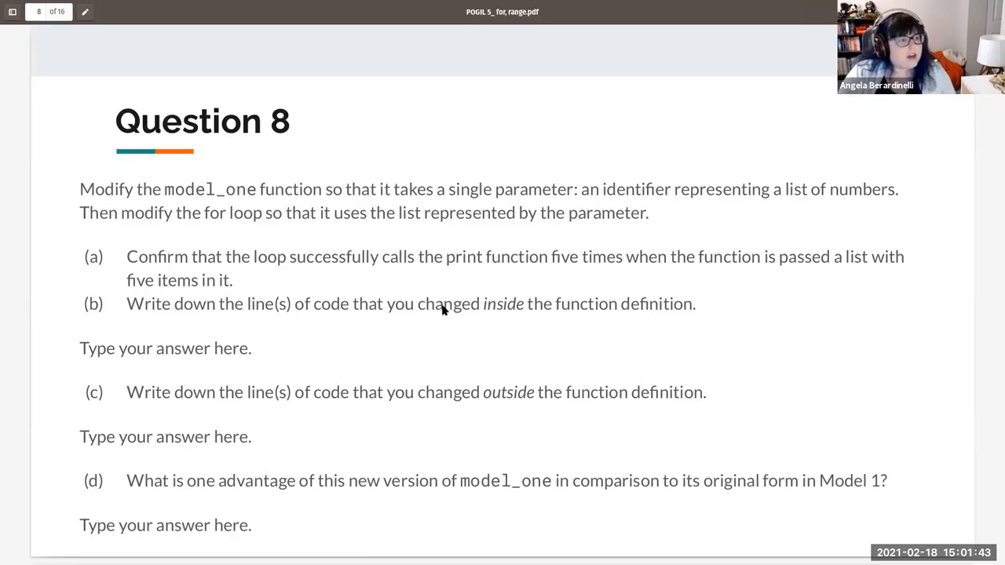
pyautogui.scroll(-6, 441, 308)
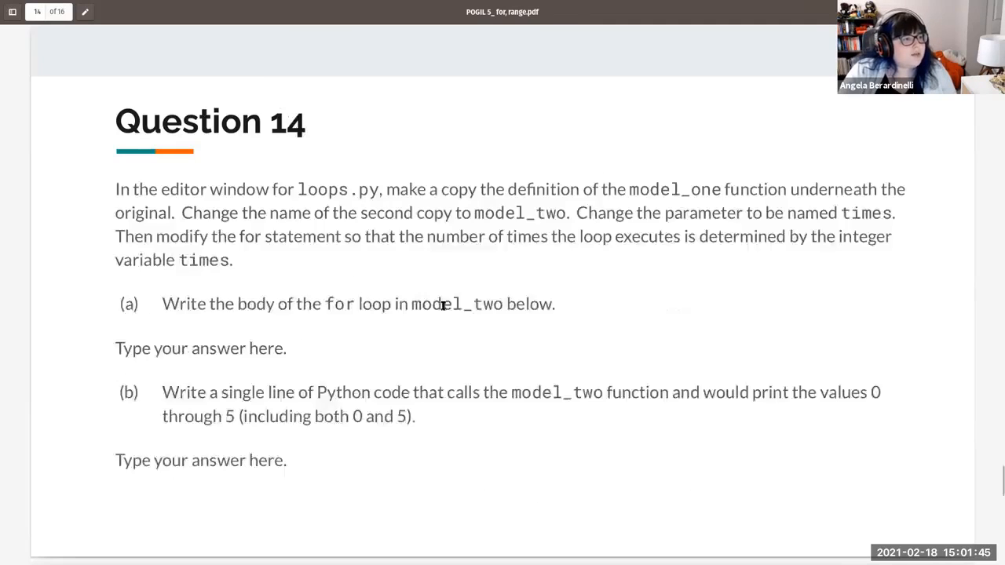
pyautogui.scroll(-2, 443, 306)
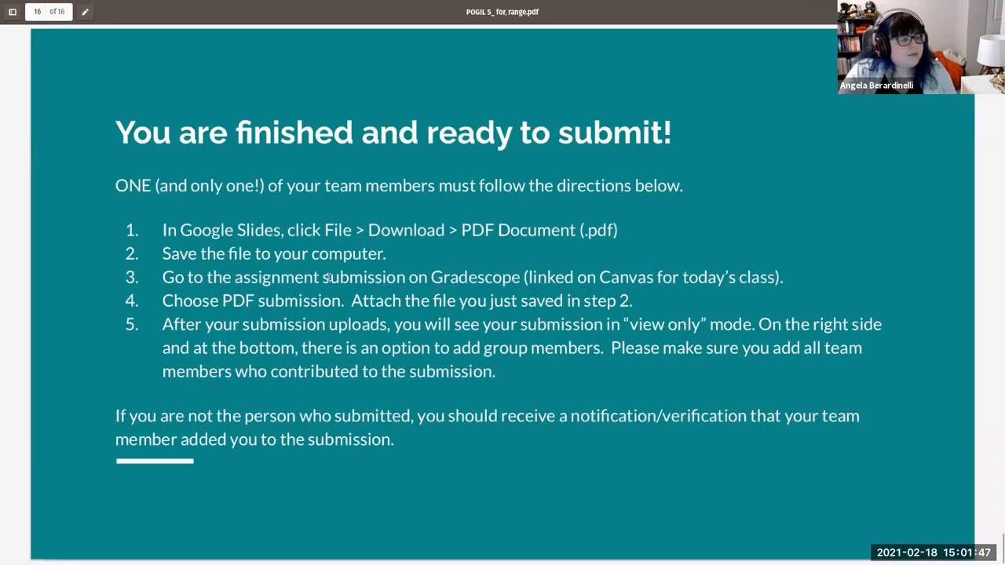
# - Highlight the numbered submission steps and then step 5 on the final page to point them out
pyautogui.moveTo(161, 230); pyautogui.dragTo(621, 216)
pyautogui.click(621, 216)
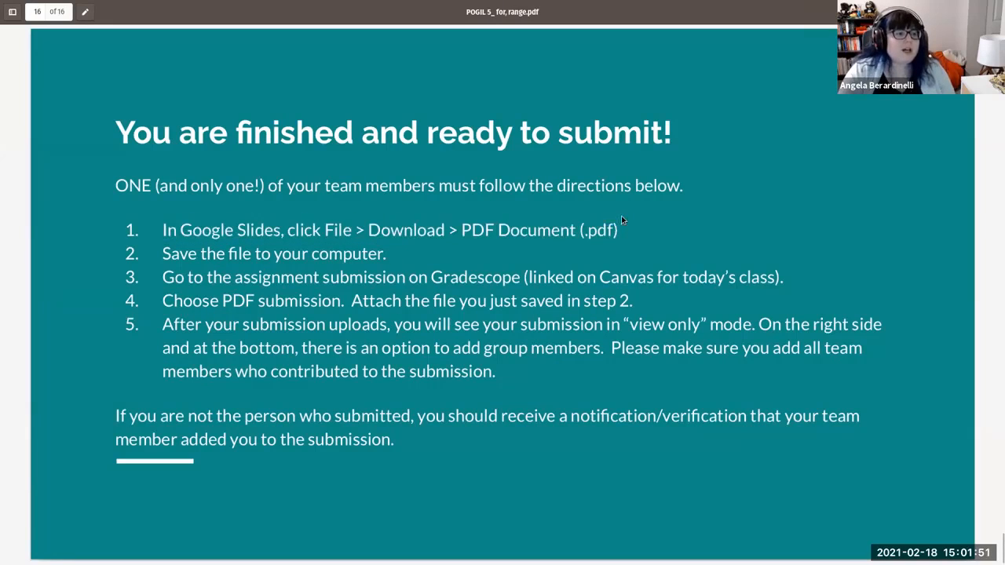
pyautogui.moveTo(151, 284); pyautogui.dragTo(644, 329)
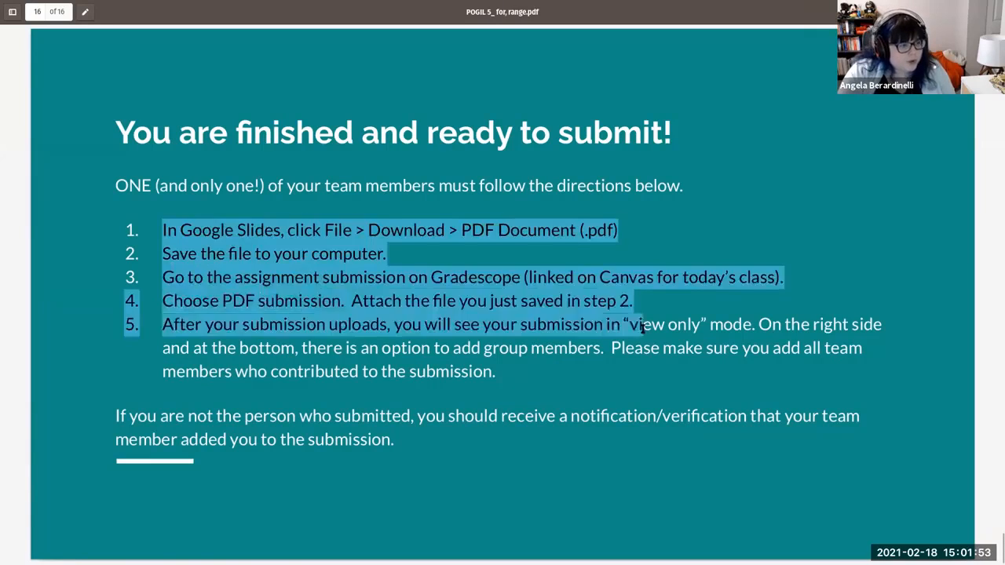
pyautogui.click(644, 329)
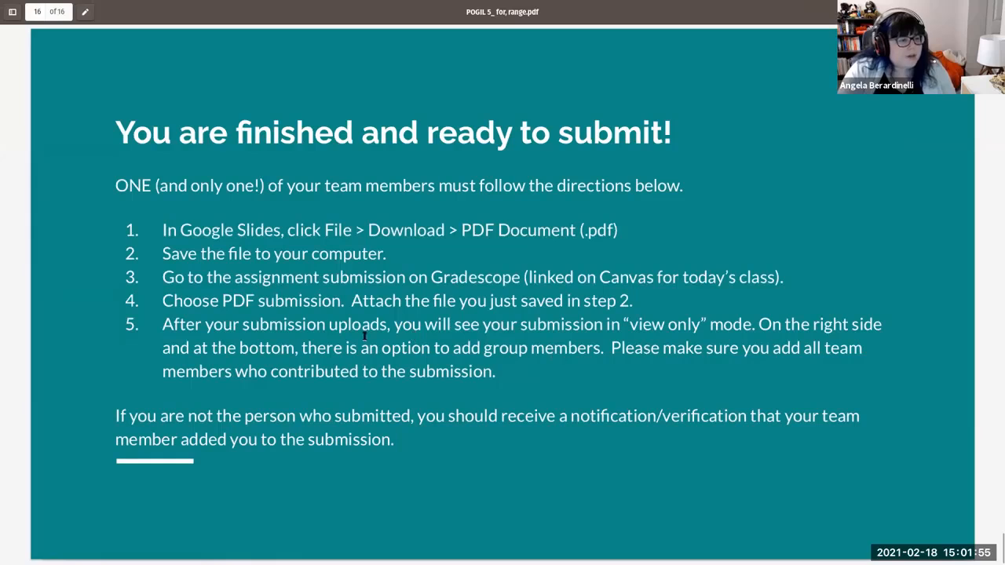
pyautogui.moveTo(142, 324); pyautogui.dragTo(492, 372)
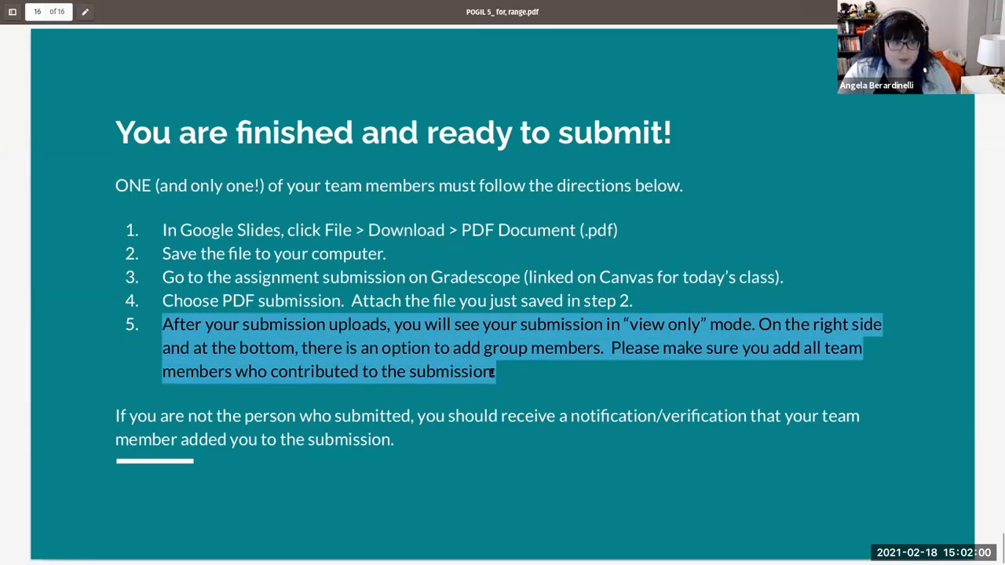
pyautogui.click(498, 333)
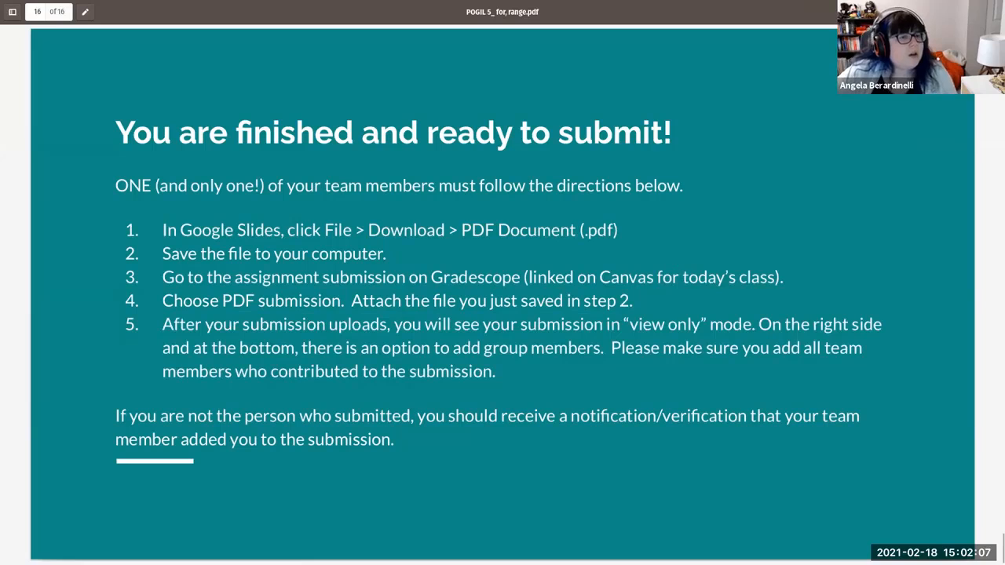
# - Switch to the Gradescope Usage slides and exit the presentation and full-screen view
pyautogui.hotkey('alt', 'Tab')
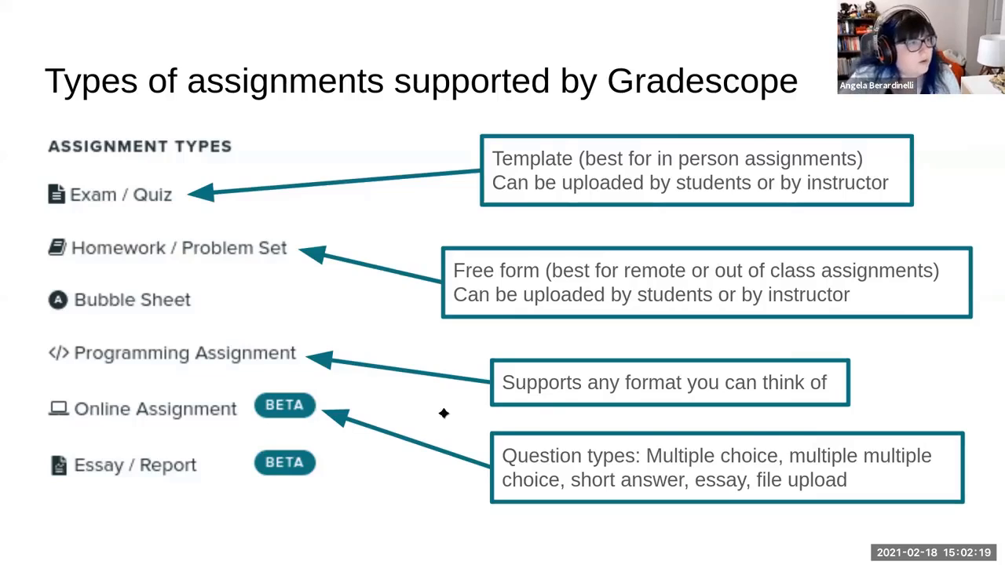
pyautogui.press('Escape')
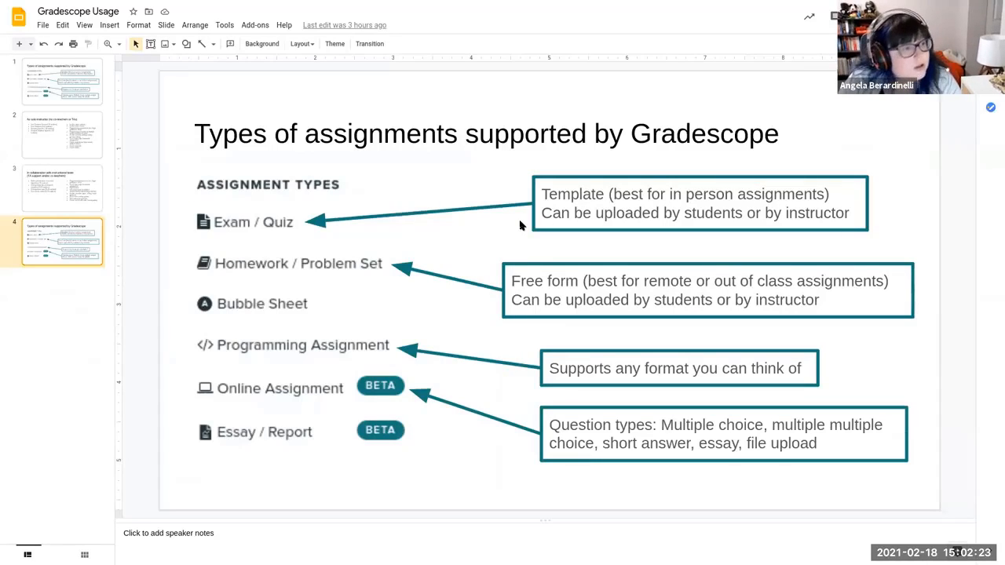
pyautogui.press('F11')
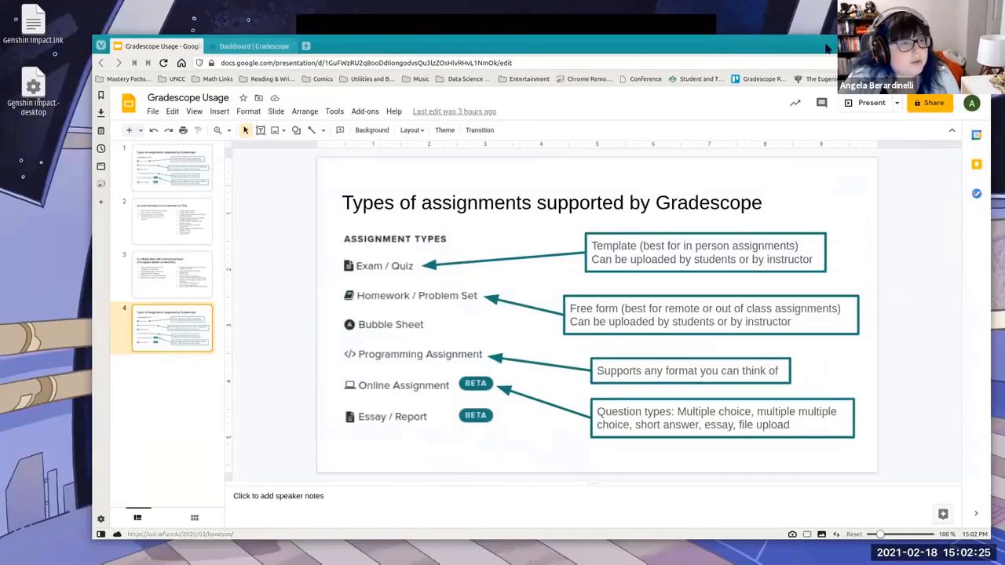
# - Switch to the Gradescope tab and open the ITSC 2175 Spring 2021 course dashboard
pyautogui.click(826, 48)
pyautogui.click(162, 11)
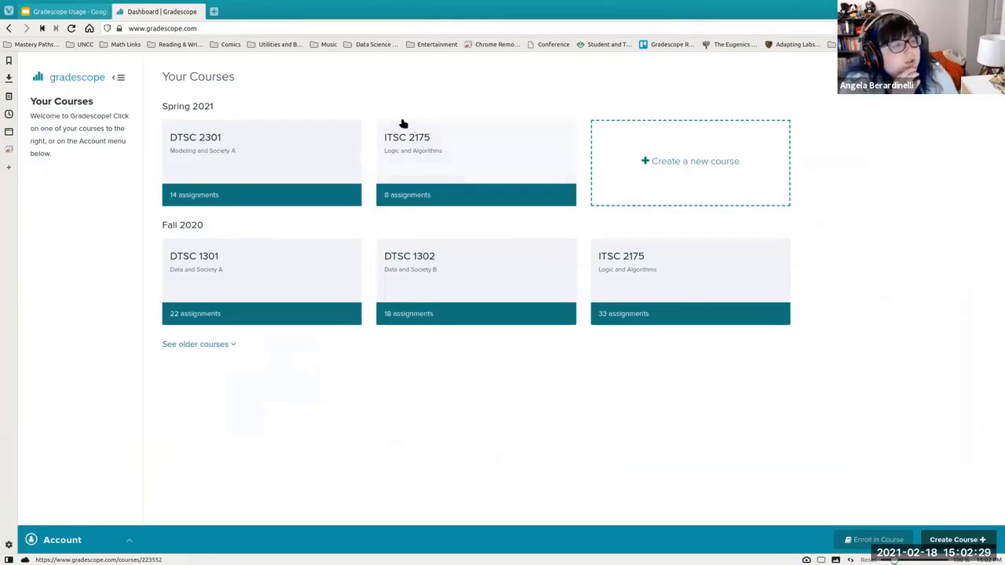
pyautogui.click(52, 17)
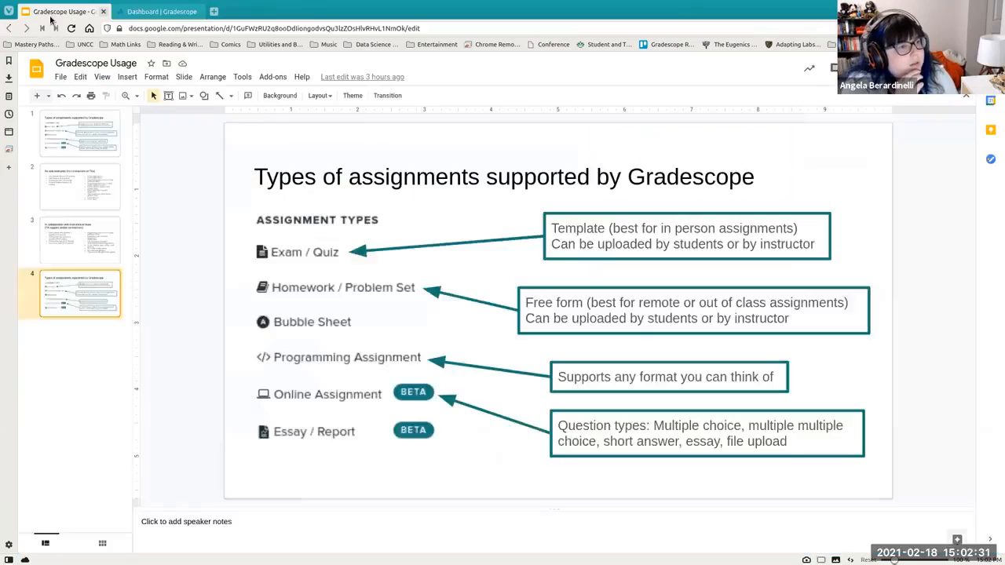
pyautogui.click(161, 12)
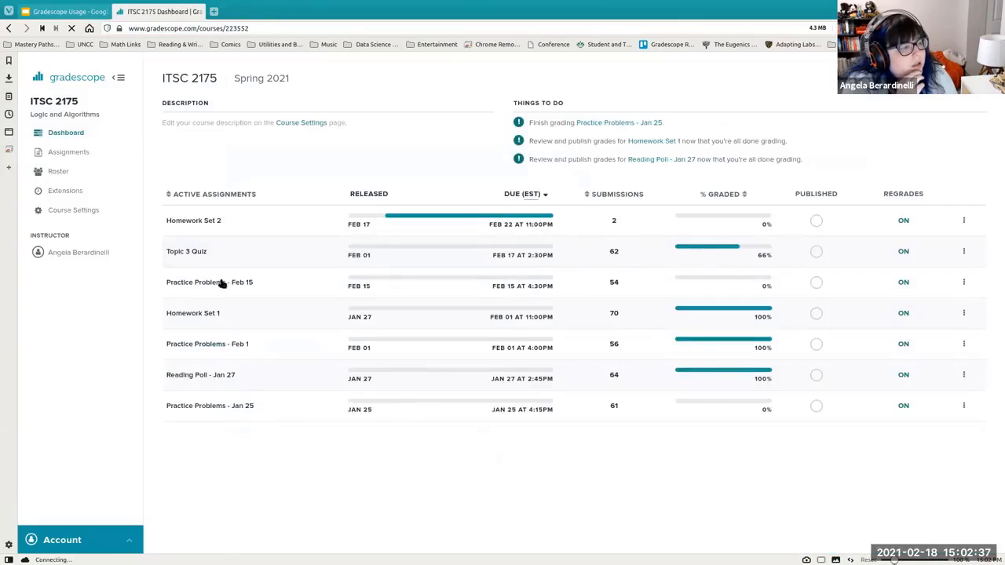
# - Open Homework Set 1 and go from its submissions list to the grading dashboard
pyautogui.click(192, 314)
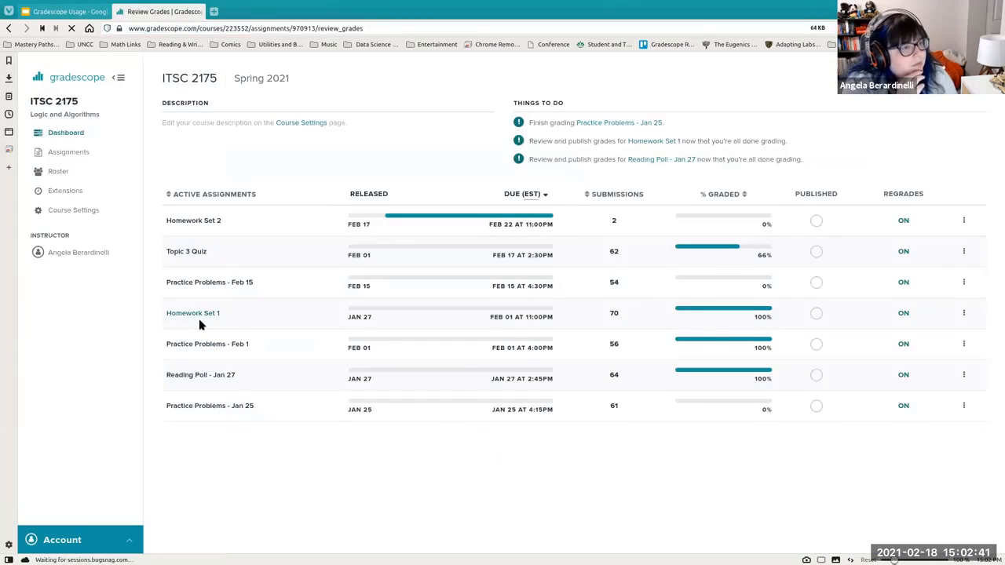
pyautogui.click(85, 156)
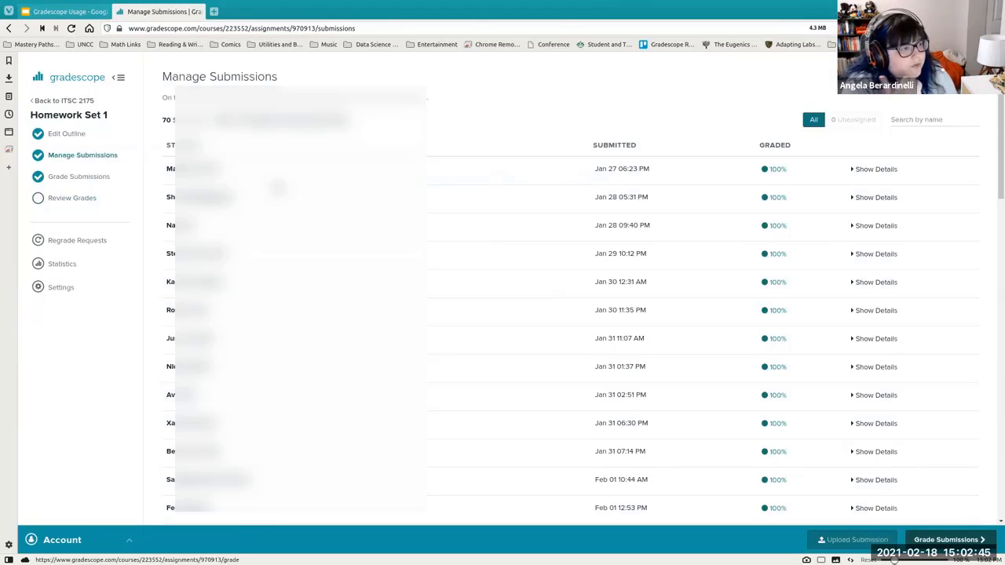
pyautogui.click(59, 176)
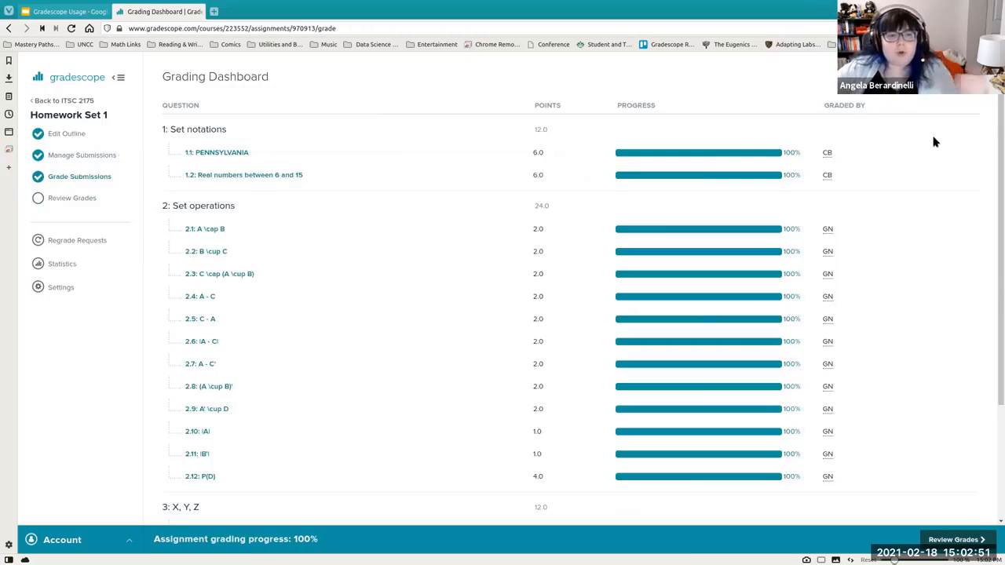
# - Open the first submission for question 1.2: Real numbers between 6 and 15 for grading
pyautogui.scroll(-1, 784, 197)
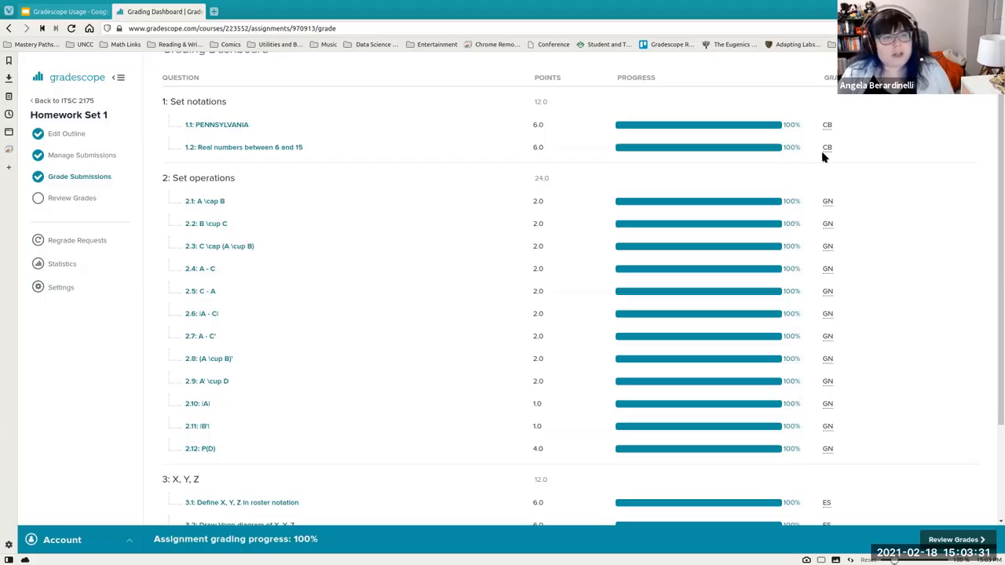
pyautogui.click(231, 149)
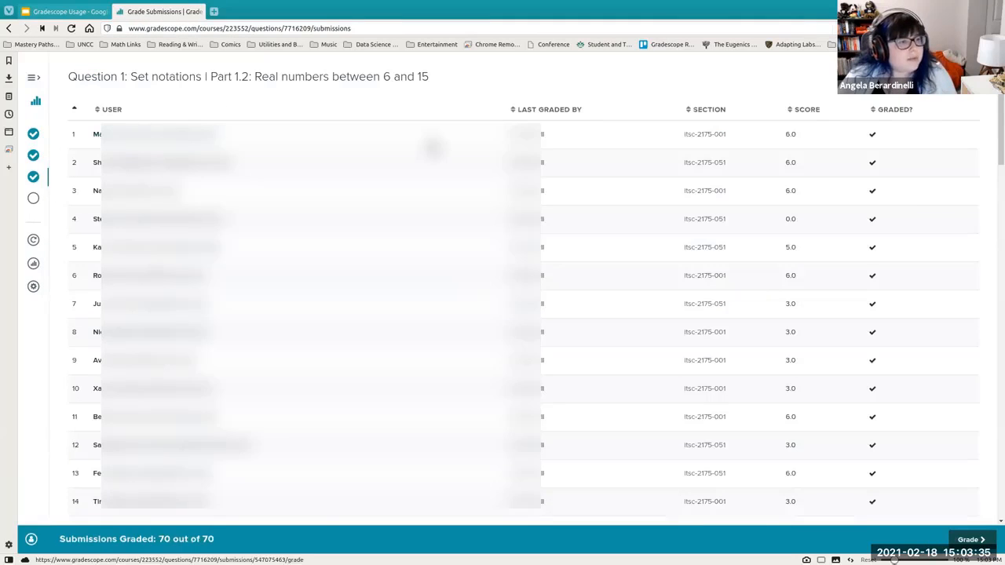
pyautogui.click(164, 135)
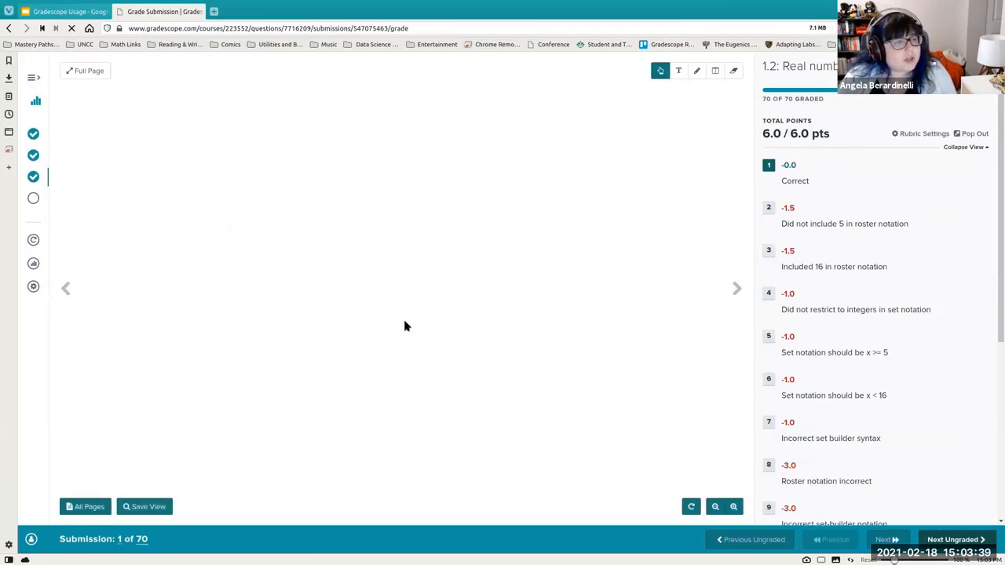
# - Place a text note box on the submission page with the Text tool, then cancel it
pyautogui.click(678, 70)
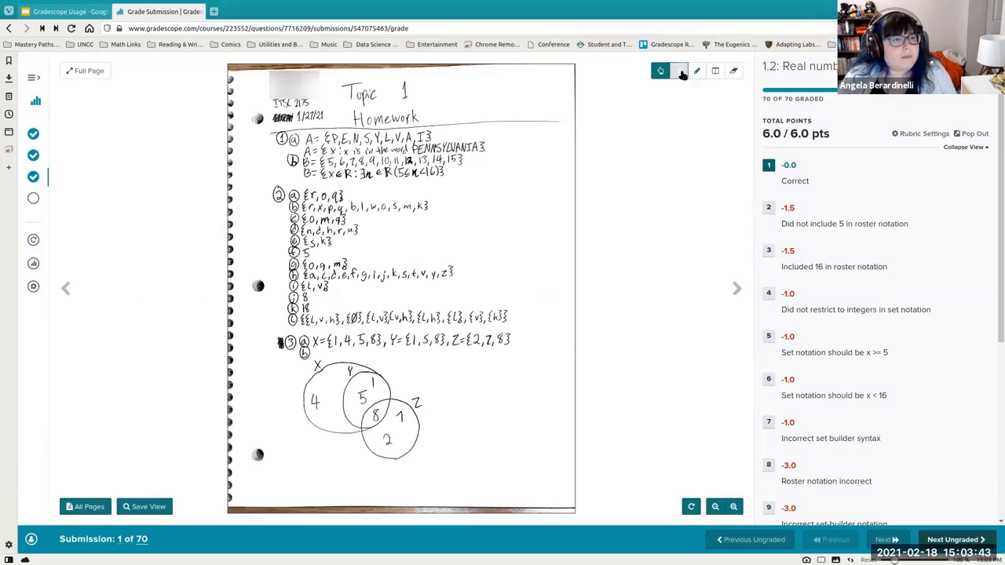
pyautogui.click(510, 222)
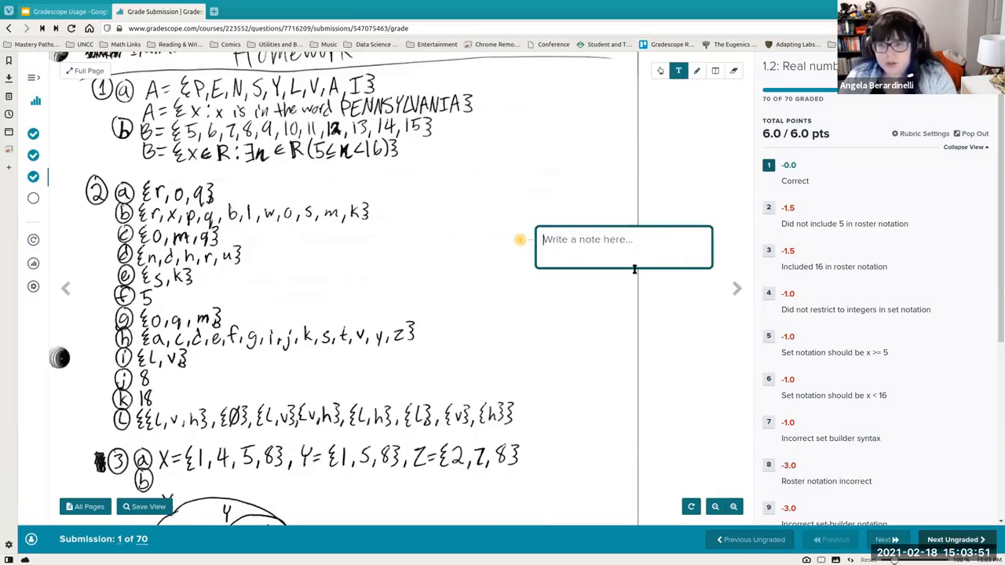
pyautogui.press('Escape')
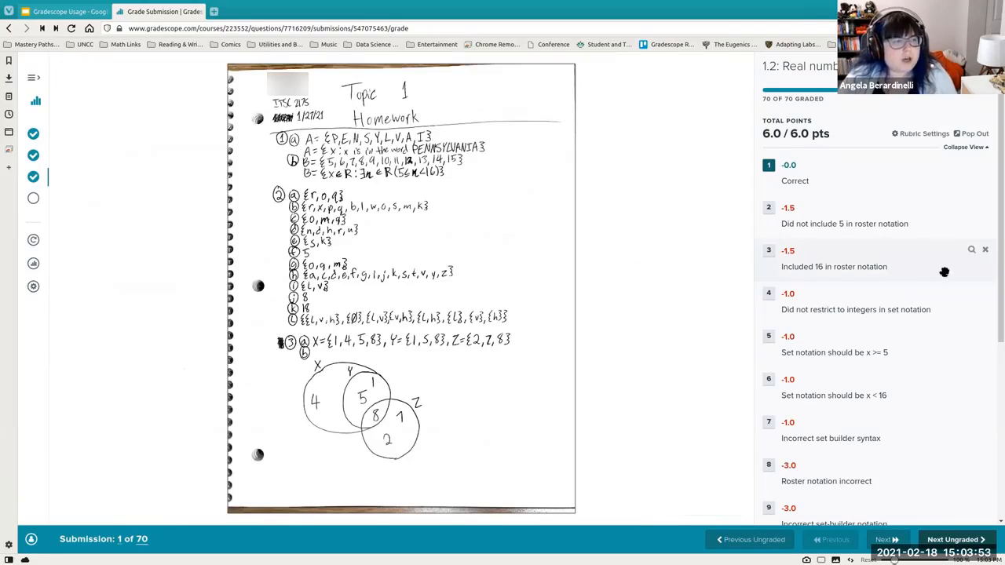
# - Advance through submissions 2 to 6 for question 1.2 with the rubric items in view
pyautogui.scroll(-2, 941, 270)
pyautogui.scroll(-4, 940, 270)
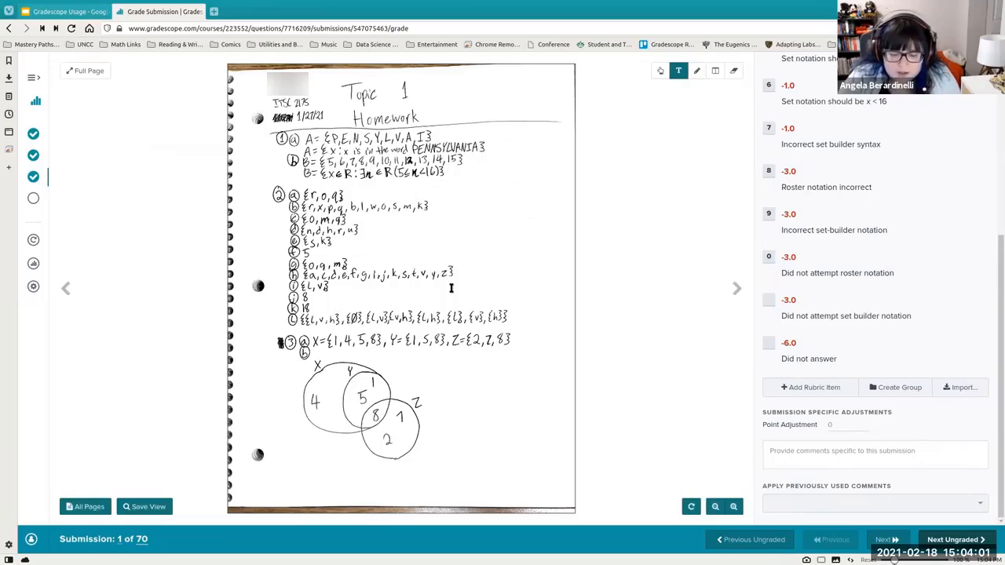
pyautogui.press('z')
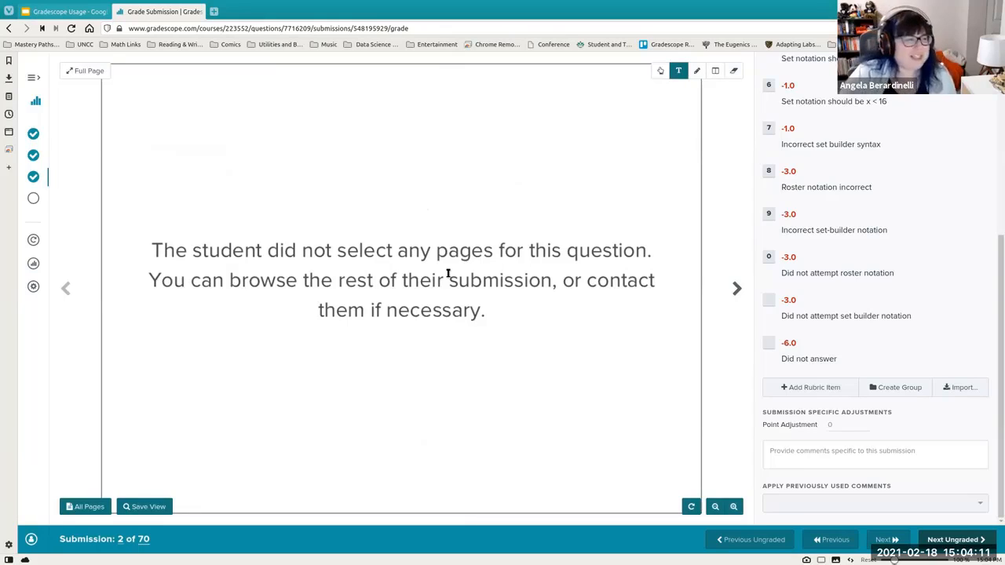
pyautogui.press('z')
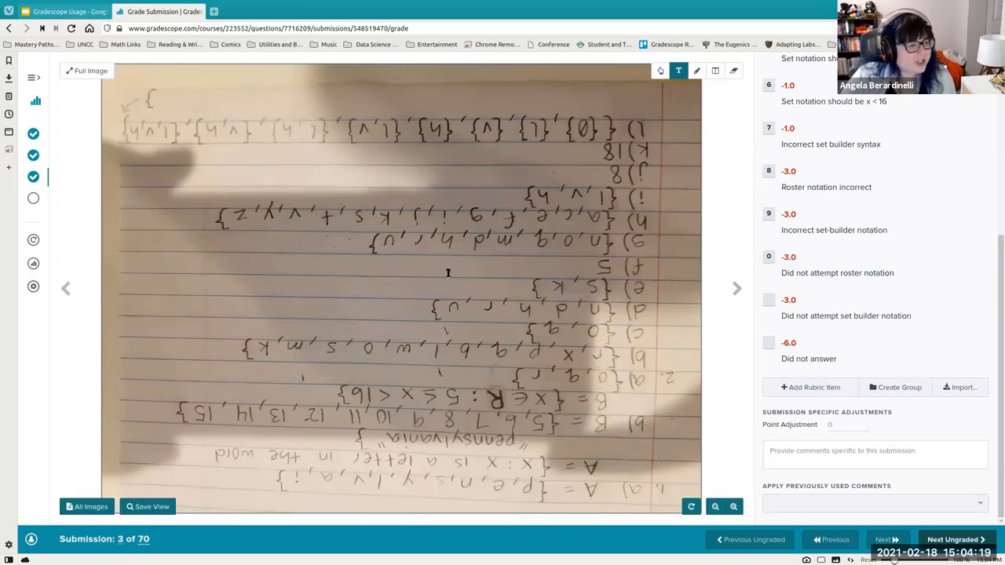
pyautogui.press('z')
pyautogui.press('z')
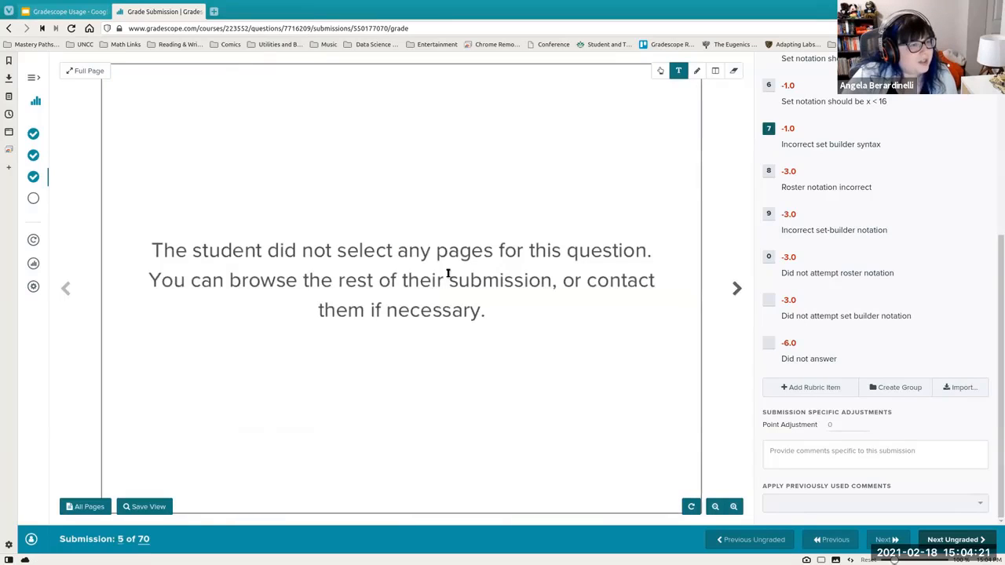
pyautogui.press('z')
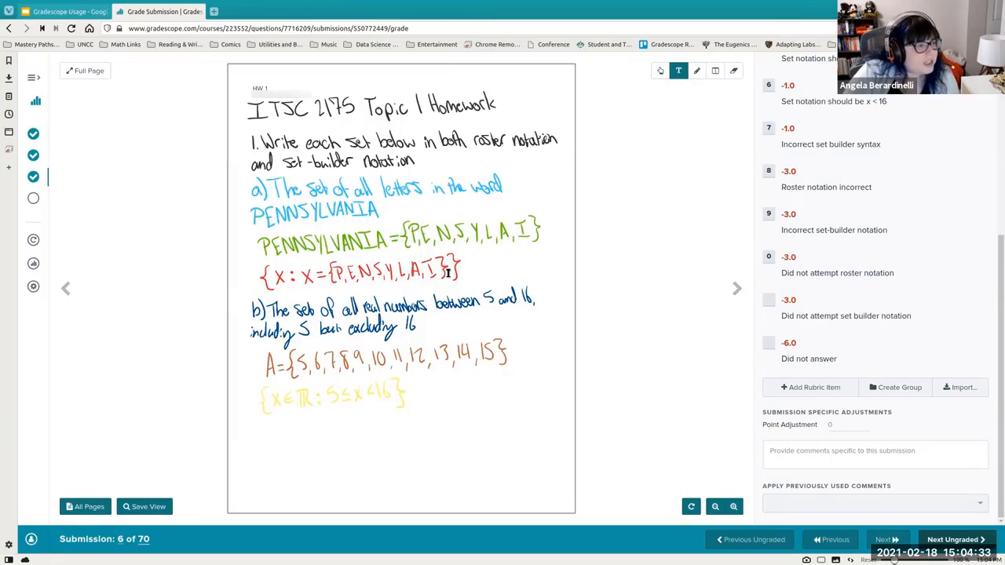
# - Continue advancing through submissions 7 to 12 and scroll back to the top of the rubric
pyautogui.press('Right')
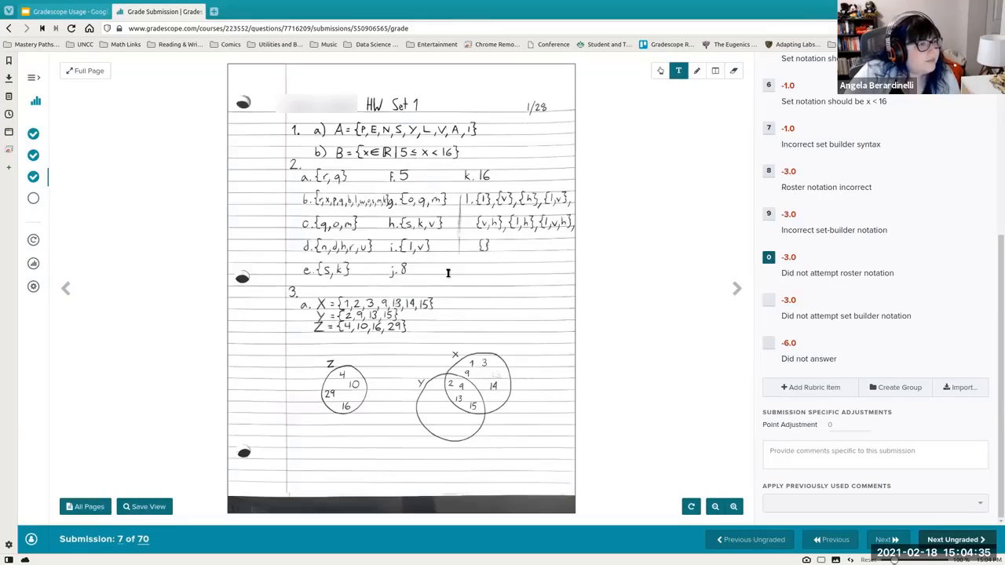
pyautogui.press('Right')
pyautogui.press('Right')
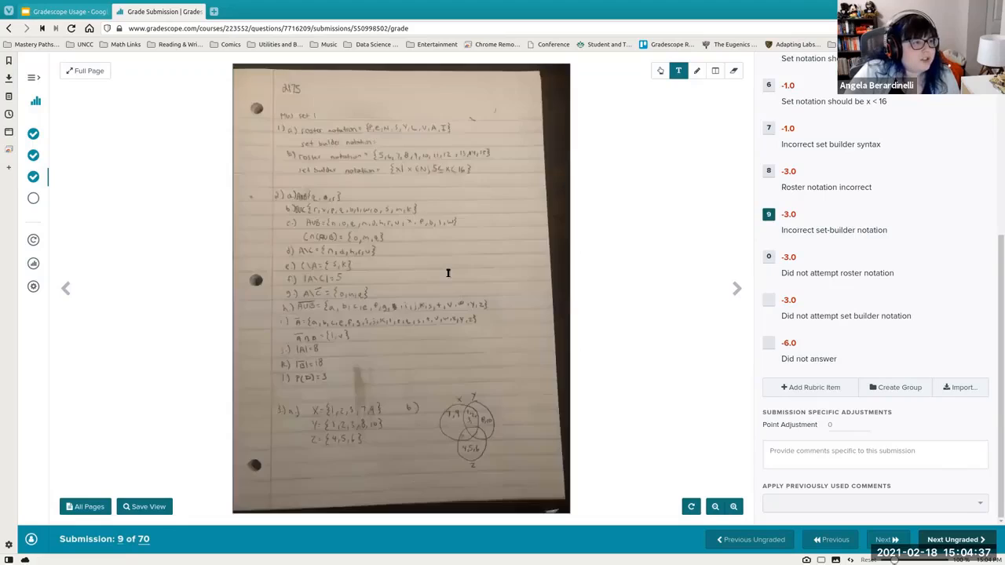
pyautogui.press('Right')
pyautogui.press('Right')
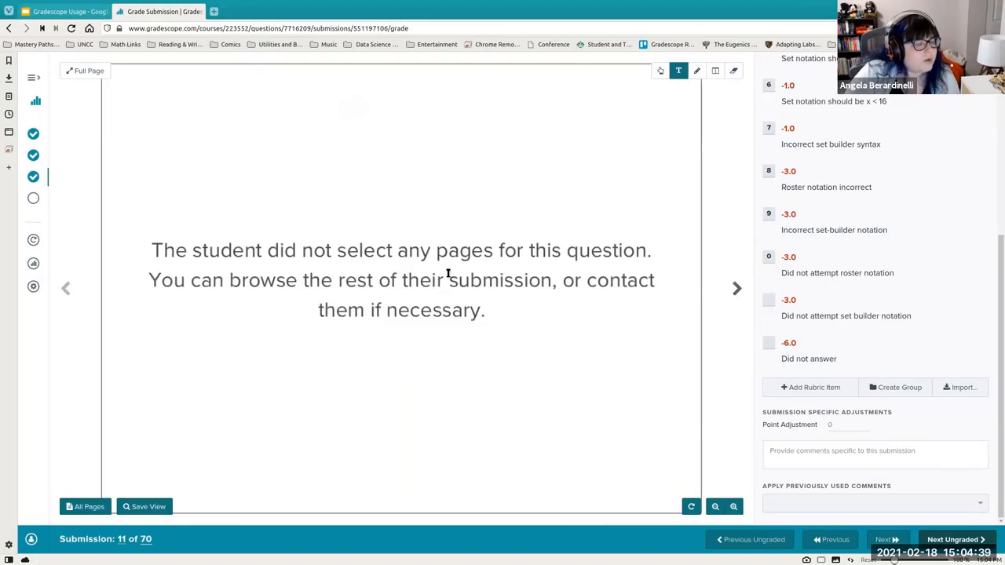
pyautogui.press('Right')
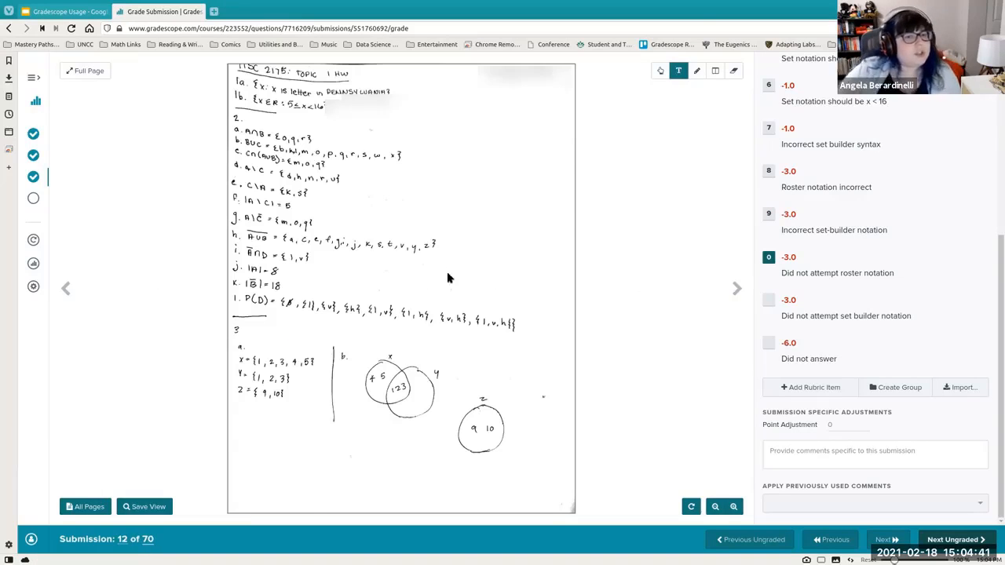
pyautogui.scroll(5, 938, 224)
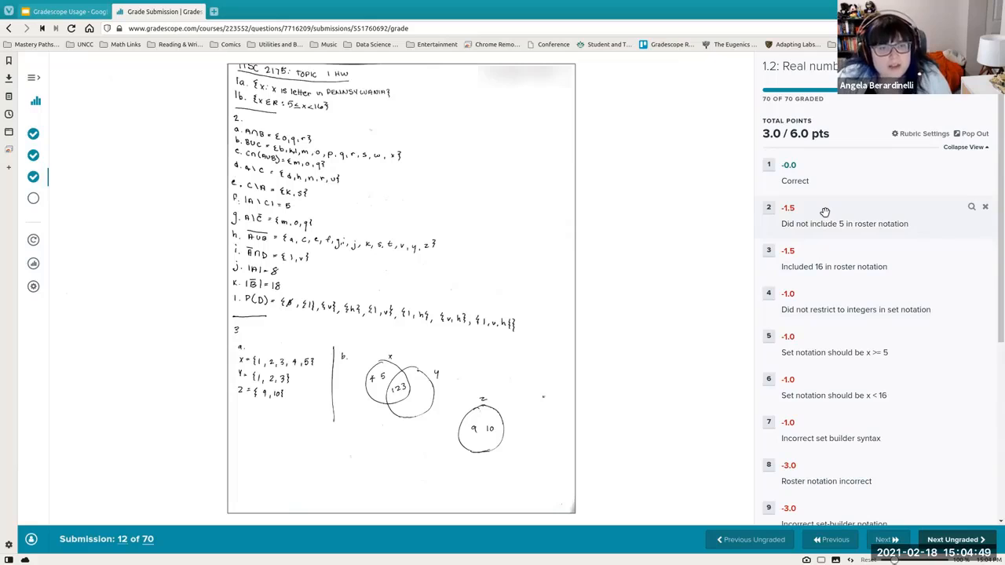
# - Scroll through the question 1.2 rubric items and submission-specific adjustments on submission 12
pyautogui.scroll(-2, 824, 294)
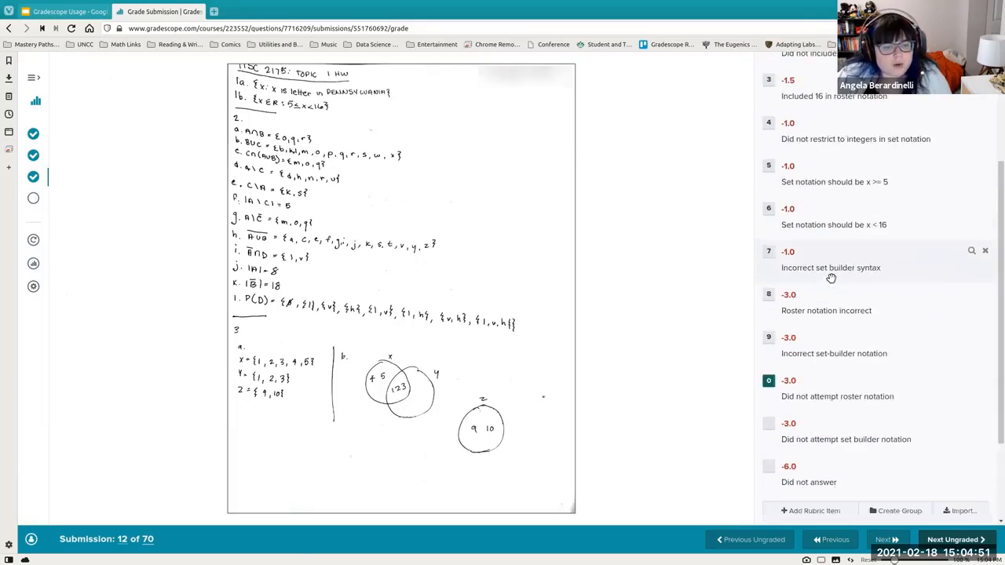
pyautogui.scroll(-1, 831, 278)
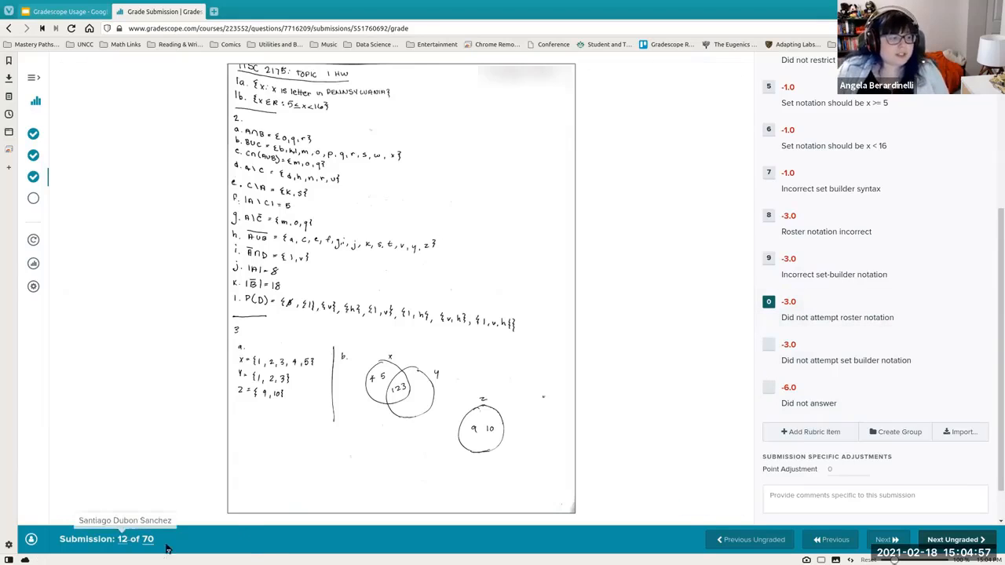
pyautogui.scroll(1, 868, 241)
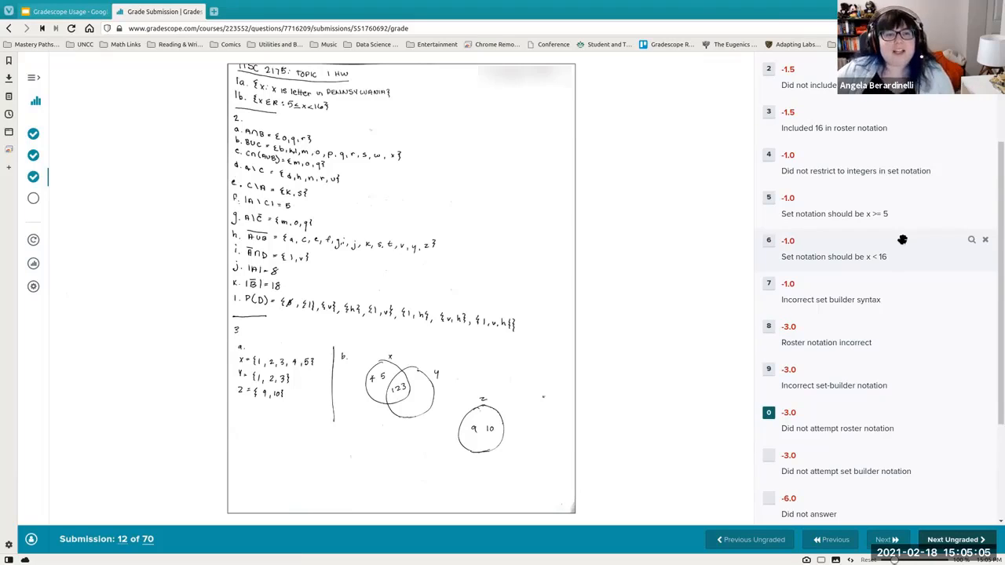
pyautogui.scroll(2, 839, 393)
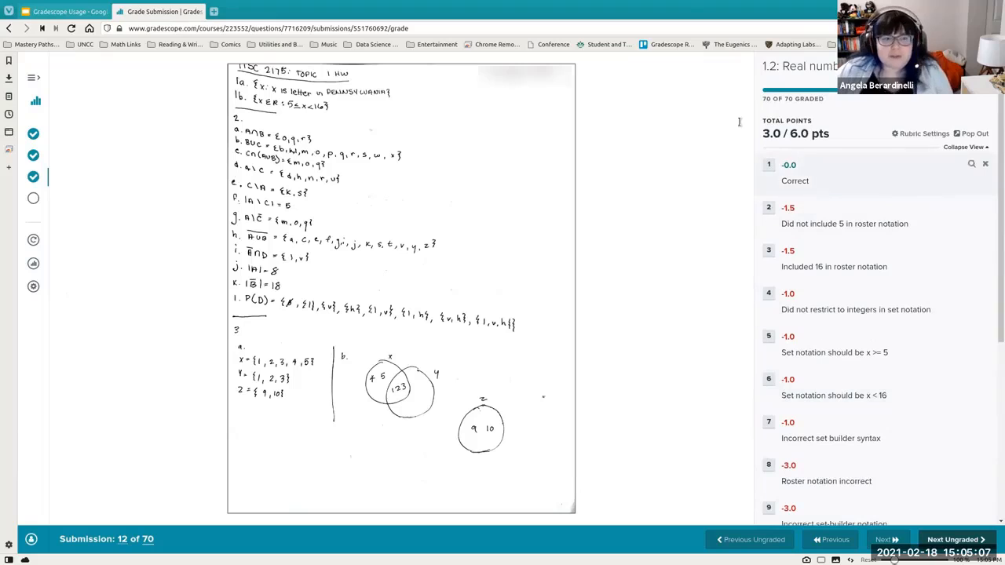
pyautogui.scroll(-4, 834, 186)
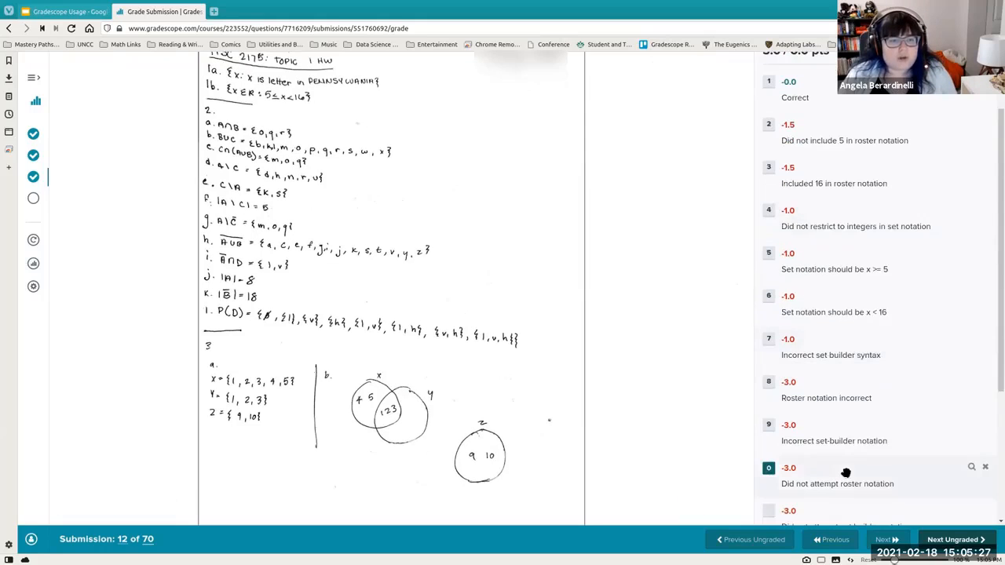
pyautogui.scroll(1, 824, 400)
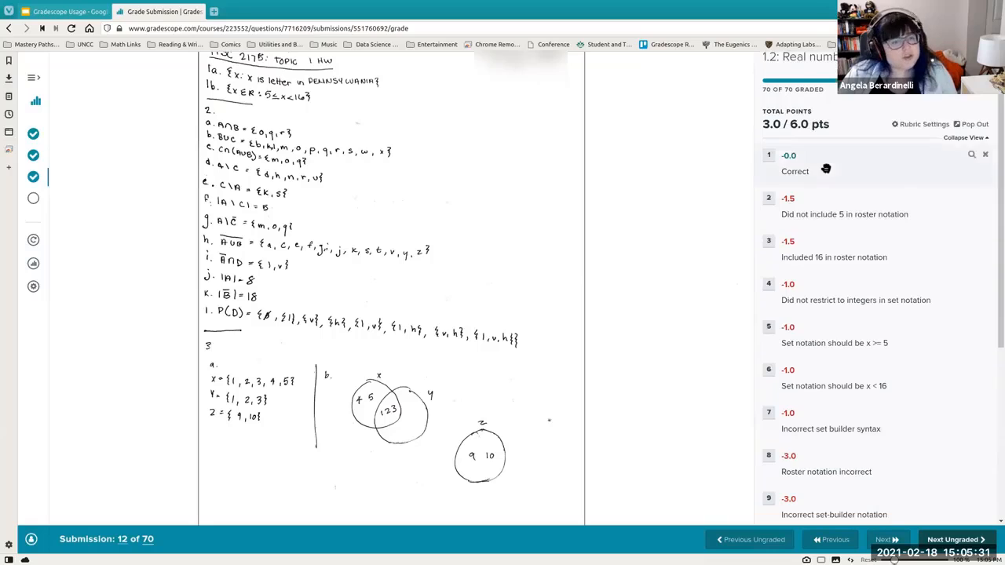
pyautogui.scroll(-1, 843, 500)
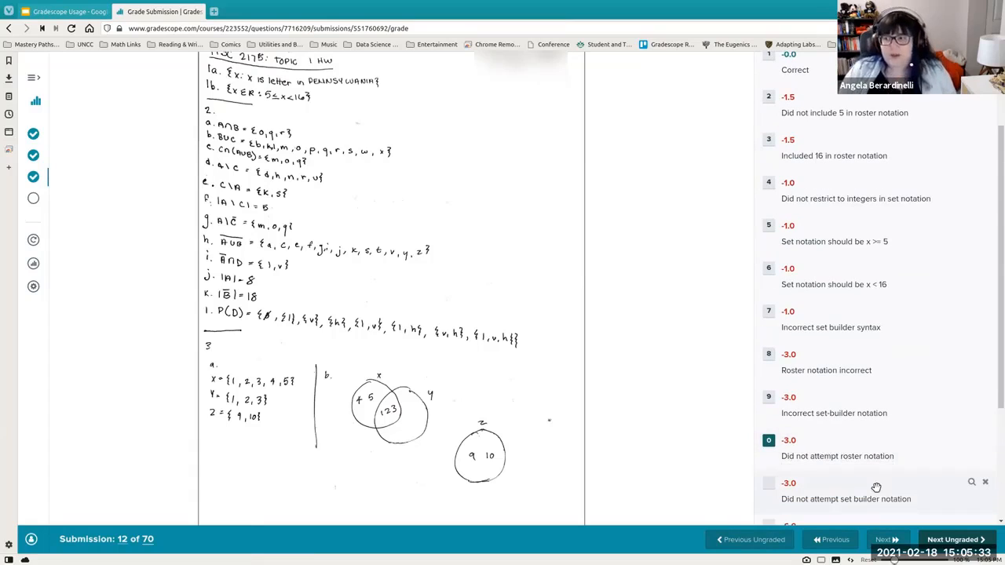
pyautogui.scroll(-1, 933, 452)
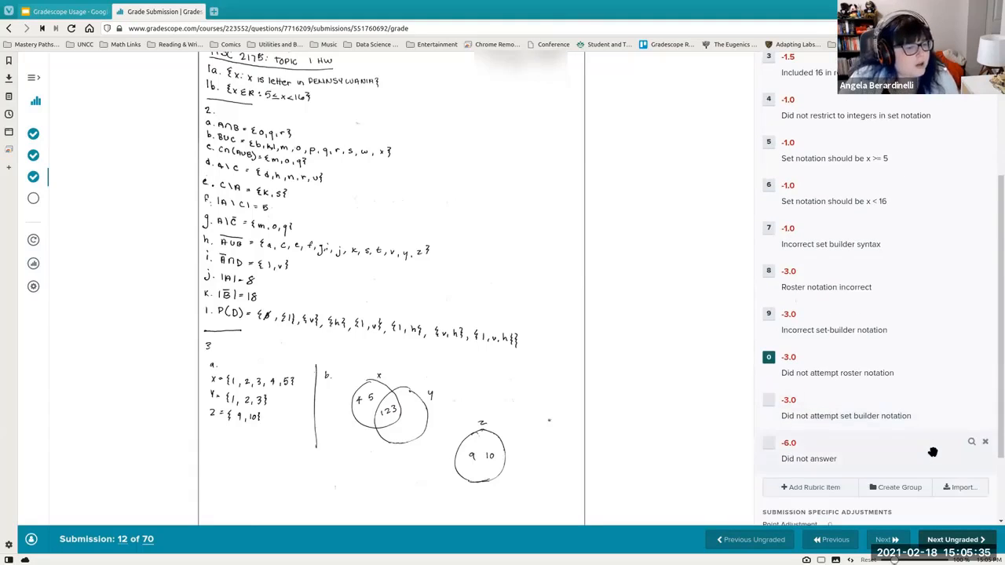
pyautogui.scroll(-1, 932, 451)
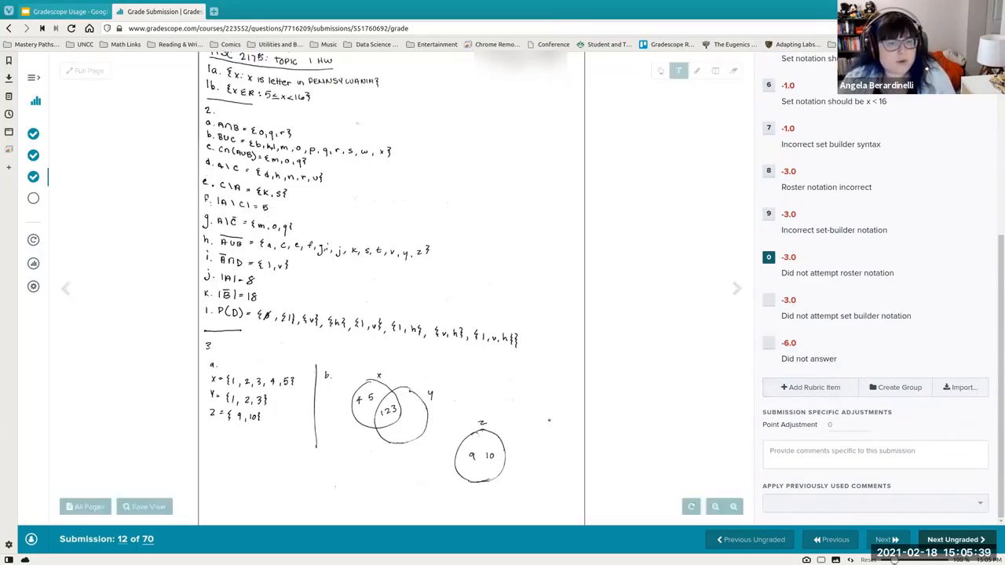
pyautogui.scroll(1, 926, 389)
pyautogui.scroll(3, 926, 390)
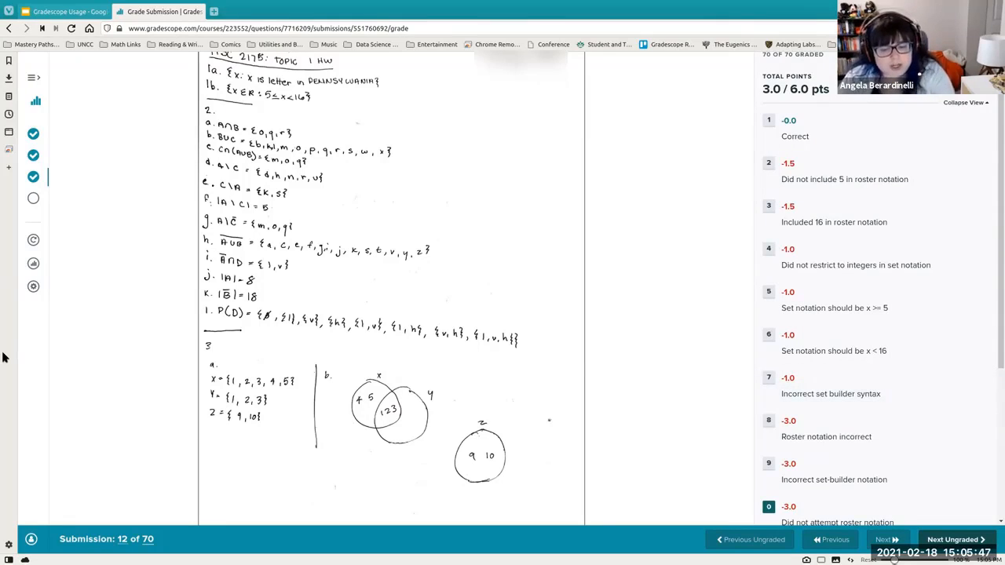
# - Toggle rubric items 1 to 4 on, then items 2 to 4 off, using keyboard shortcuts on submission 12
pyautogui.press('1')
pyautogui.press('2')
pyautogui.press('3')
pyautogui.press('4')
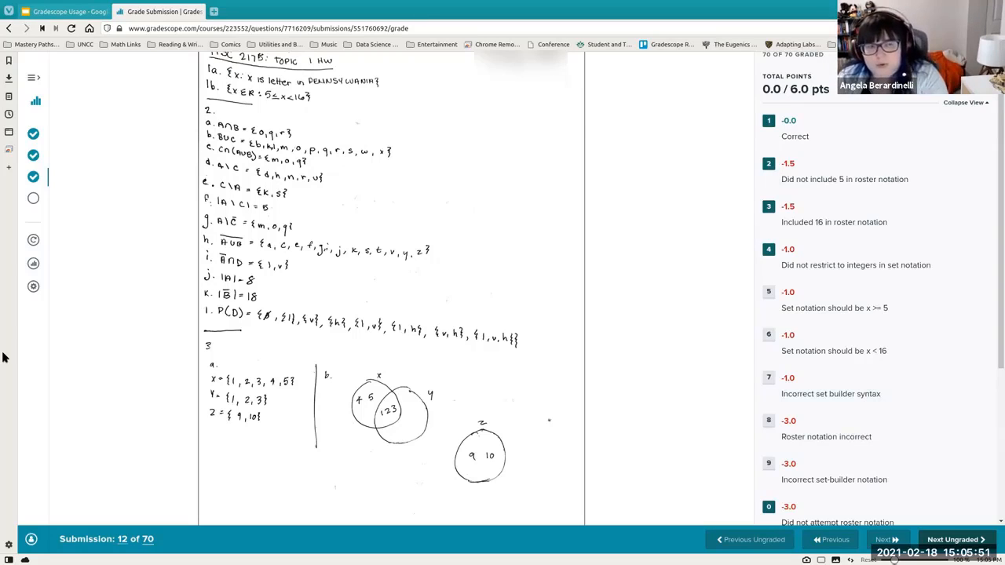
pyautogui.press('2')
pyautogui.press('3')
pyautogui.press('4')
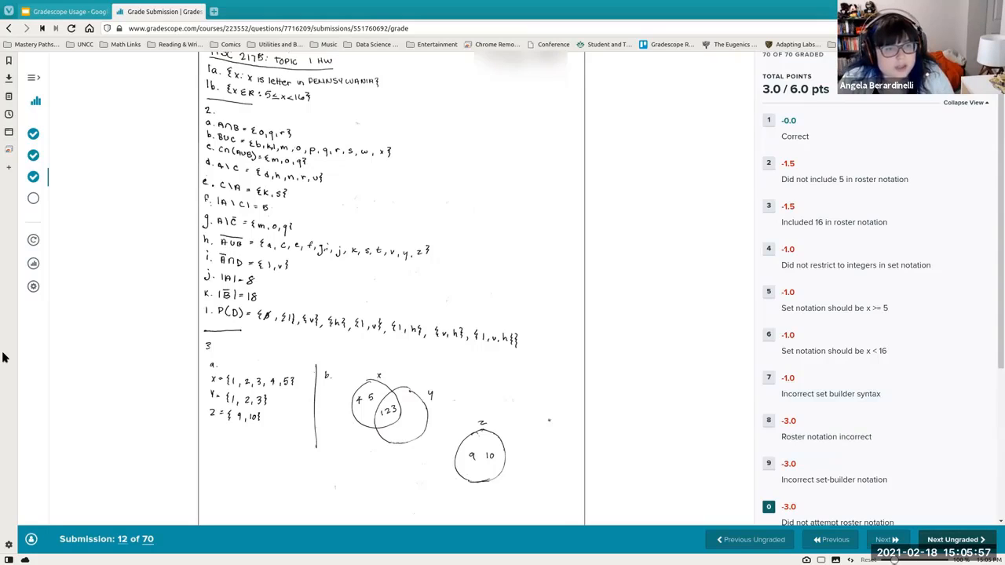
# - Advance to submission 13, toggle rubric items 4 and 6 on and off, then advance to submission 14 and apply item 8
pyautogui.press('z')
pyautogui.press('4')
pyautogui.press('6')
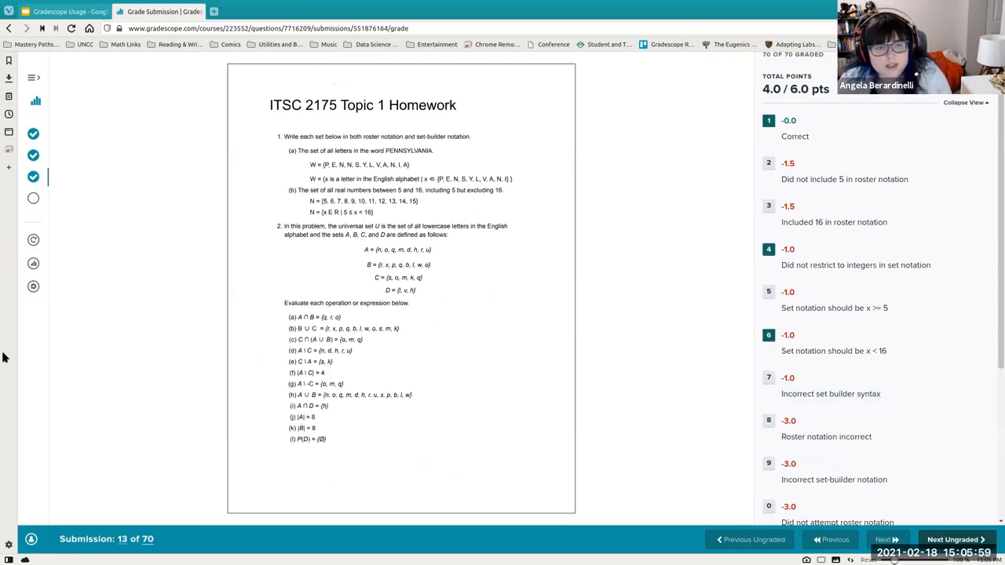
pyautogui.press('4')
pyautogui.press('6')
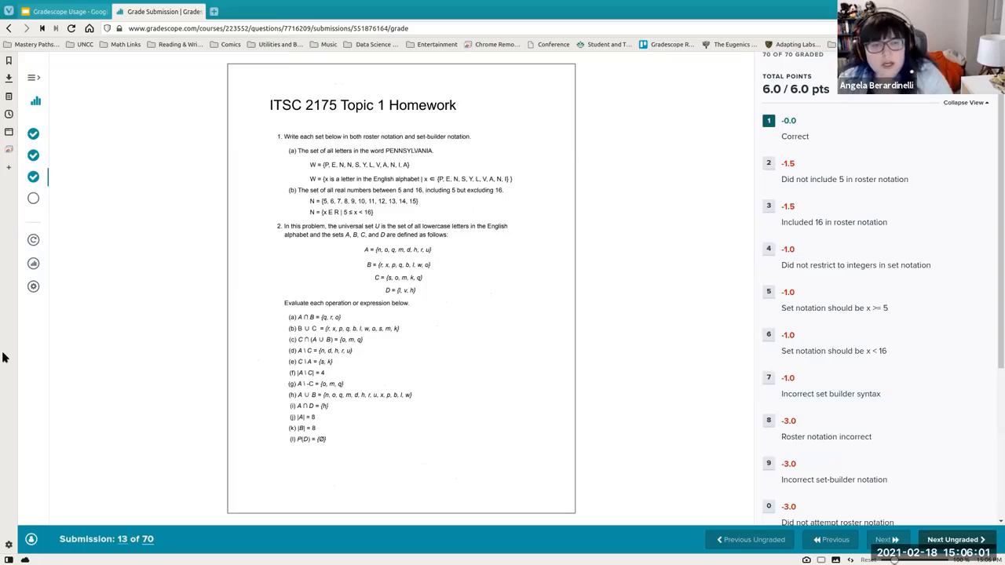
pyautogui.press('z')
pyautogui.press('8')
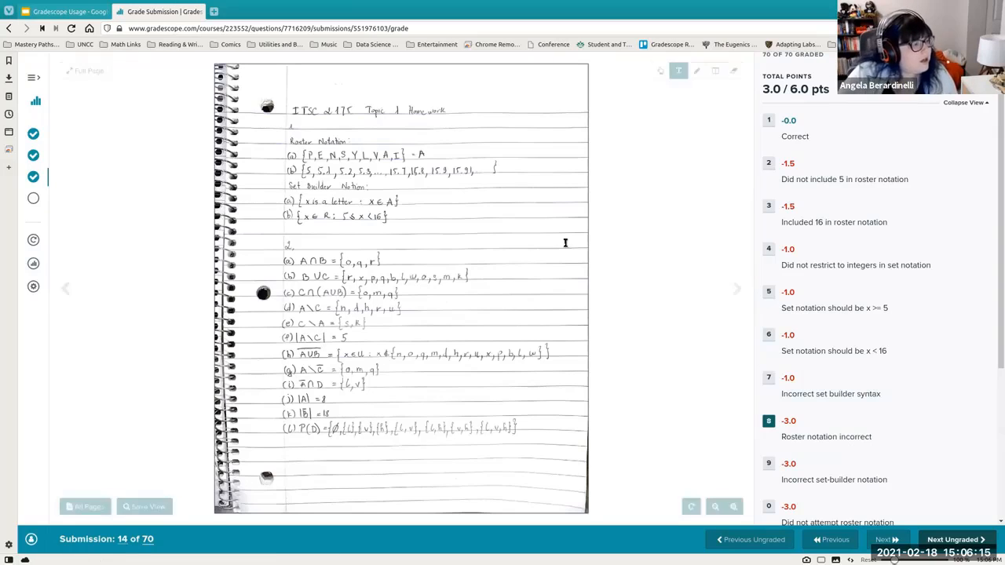
# - Return to the ITSC 2175 course dashboard and open the first submission of Practice Problems - Feb 15
pyautogui.click(32, 180)
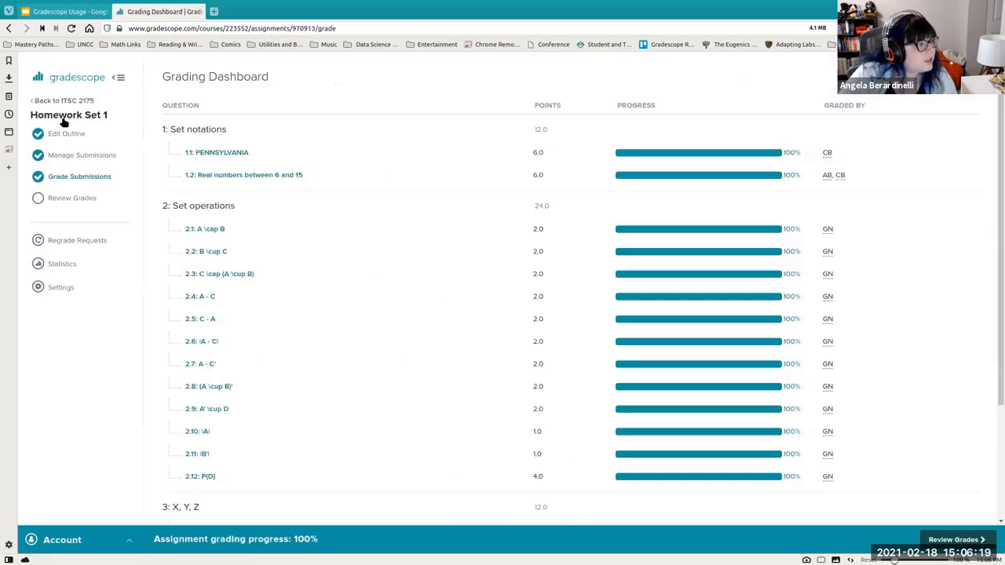
pyautogui.click(63, 102)
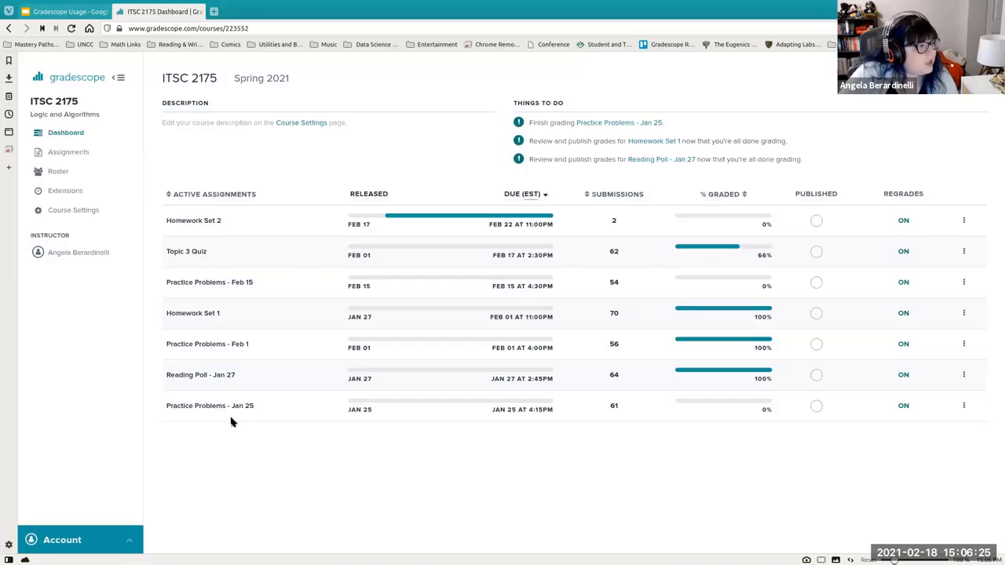
pyautogui.click(220, 285)
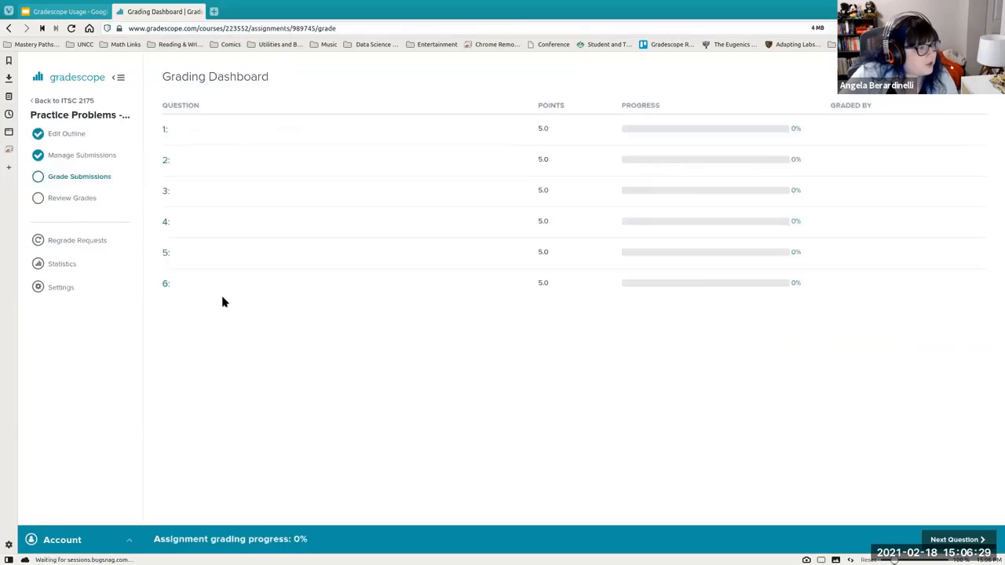
pyautogui.click(74, 156)
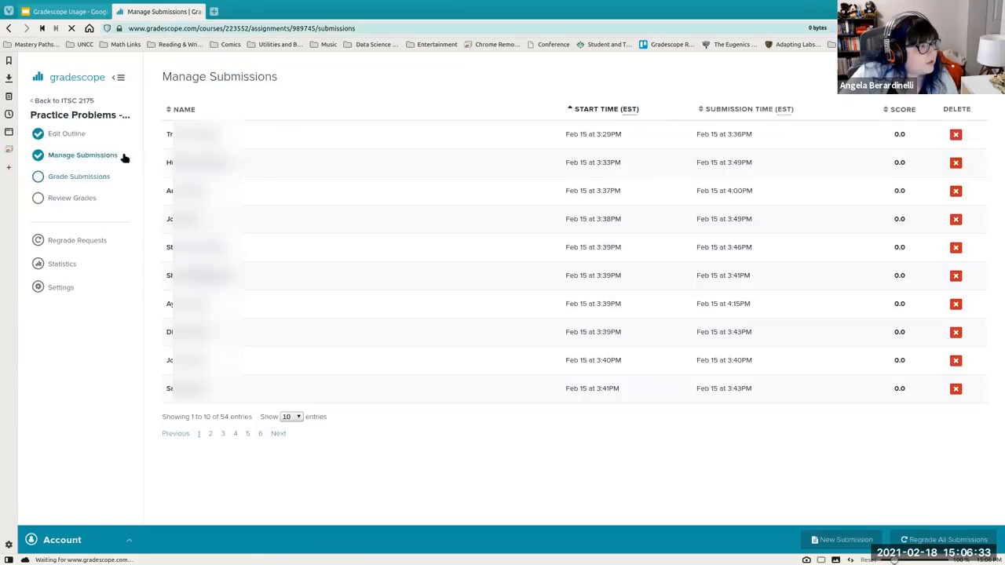
pyautogui.click(165, 134)
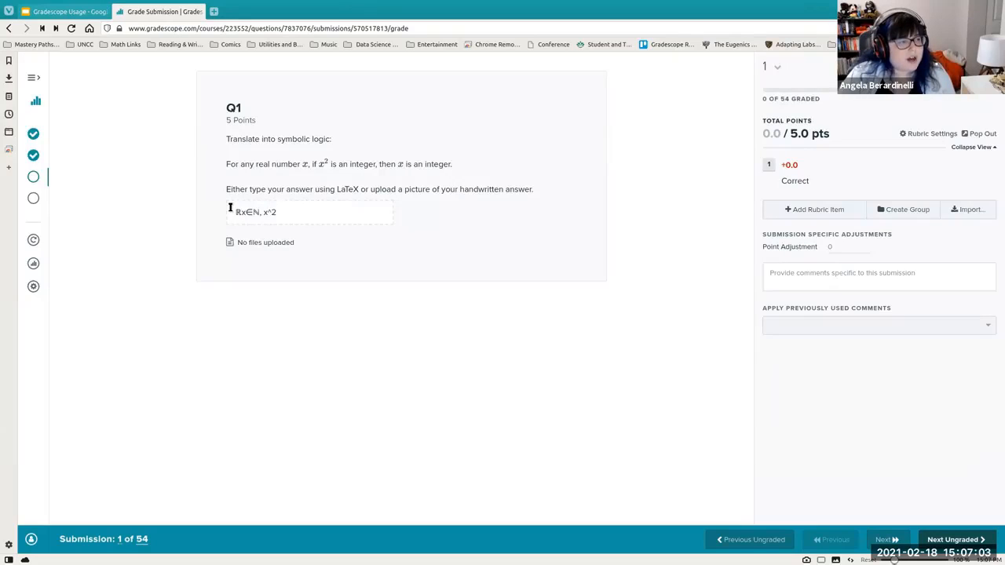
# - Highlight the typed answer and the no-files note on the Q1 submission
pyautogui.moveTo(236, 212); pyautogui.dragTo(305, 214)
pyautogui.click(306, 215)
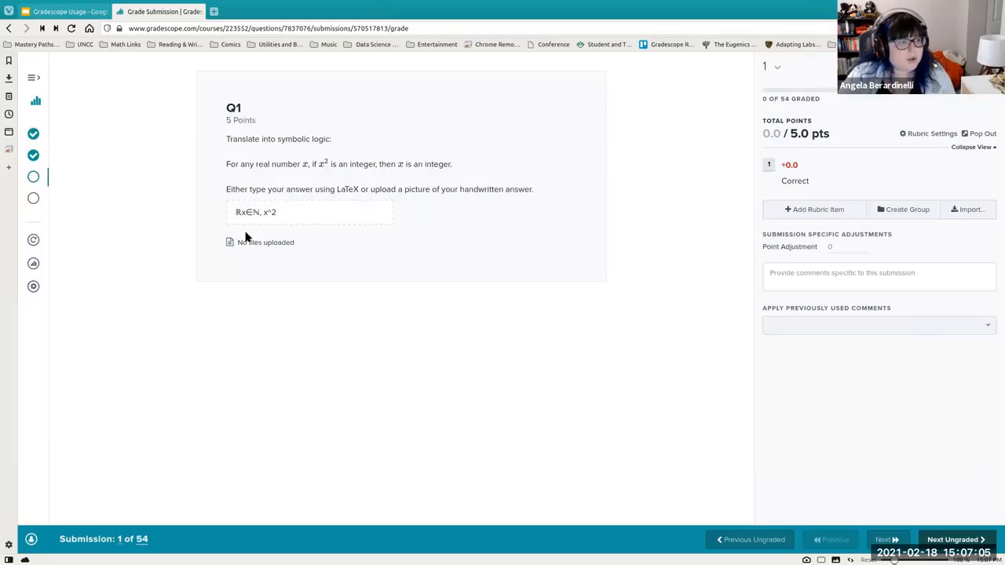
pyautogui.moveTo(228, 242); pyautogui.dragTo(299, 254)
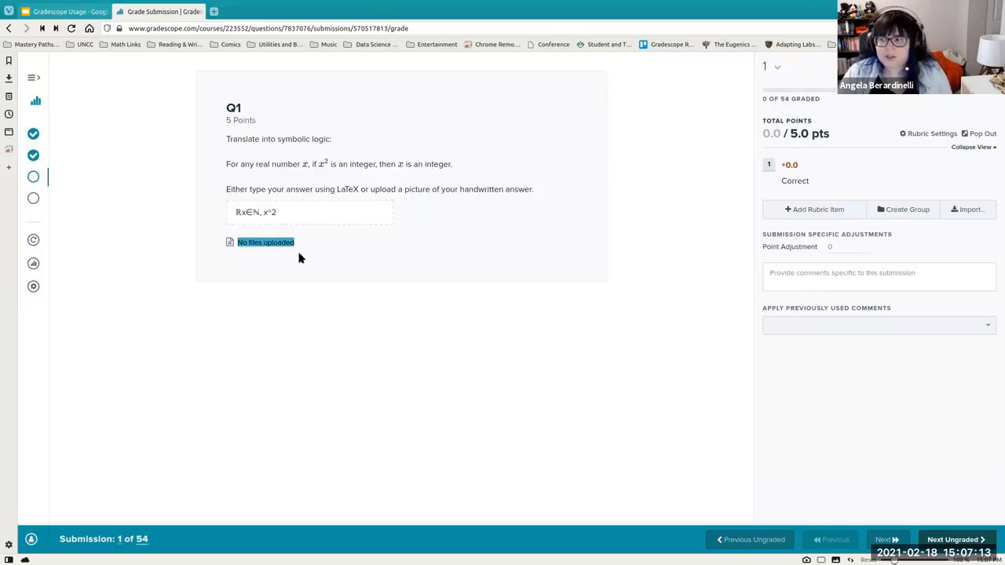
# - Open the assignment outline and highlight question 1's answer-field and file-upload markup
pyautogui.click(104, 165)
pyautogui.click(33, 133)
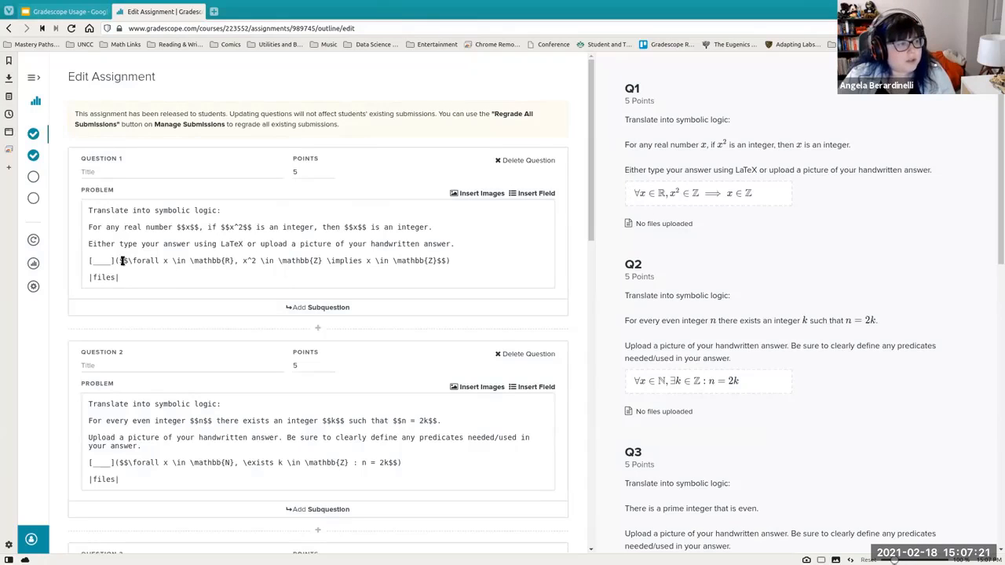
pyautogui.moveTo(119, 260); pyautogui.dragTo(516, 254)
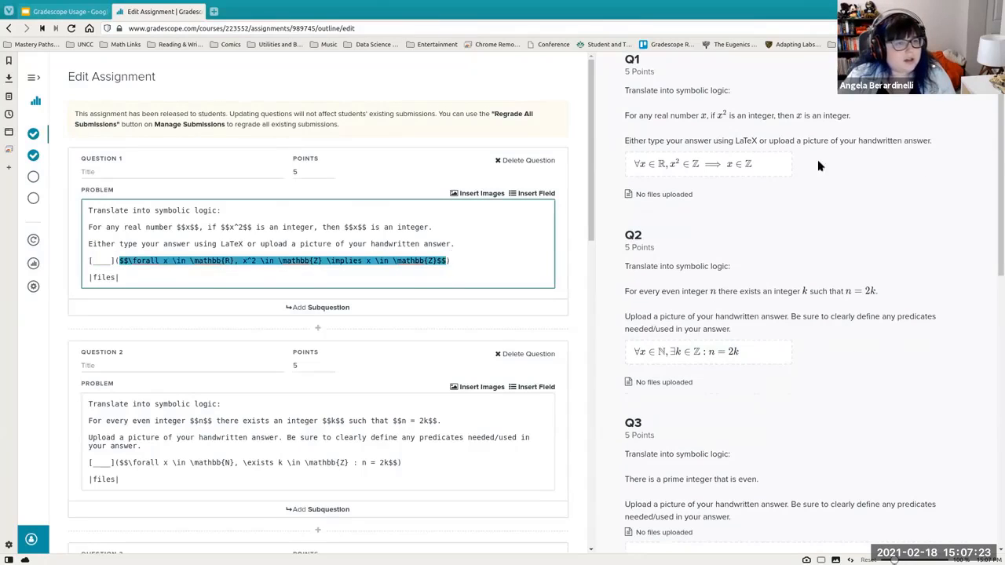
pyautogui.click(695, 165)
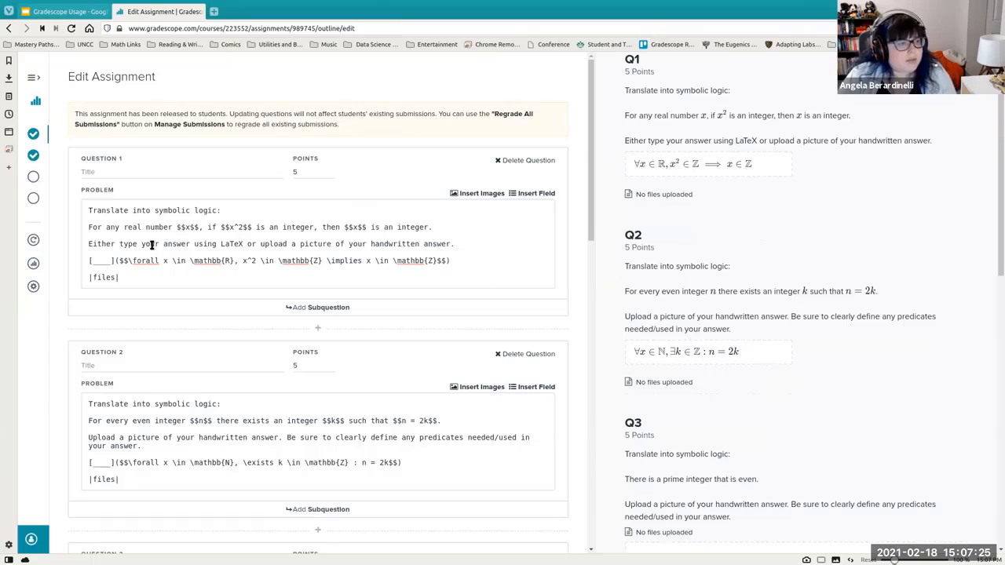
pyautogui.moveTo(88, 260); pyautogui.dragTo(122, 274)
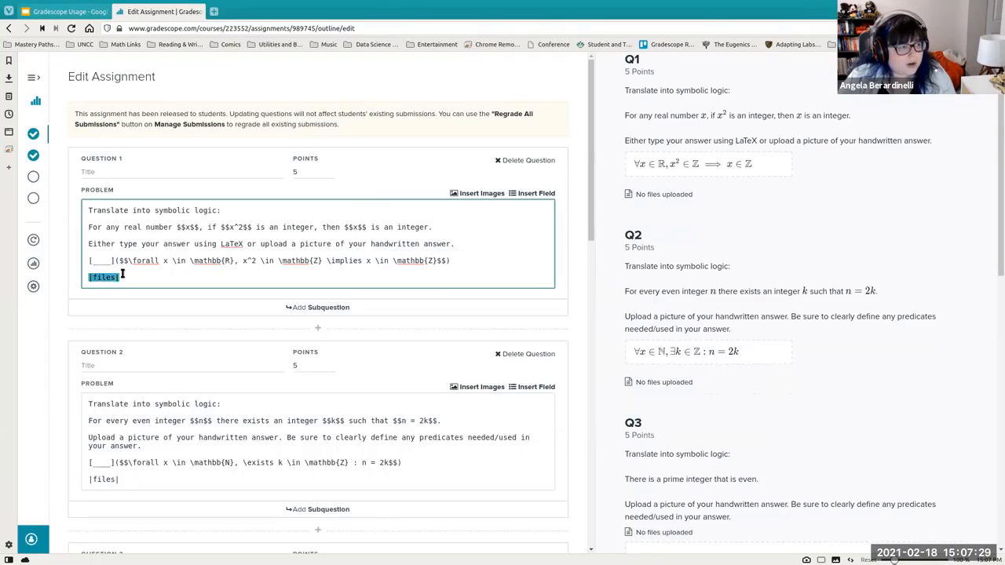
# - Open the Insert Field options for question 2 and close them without inserting anything
pyautogui.scroll(-1, 215, 271)
pyautogui.scroll(-2, 792, 327)
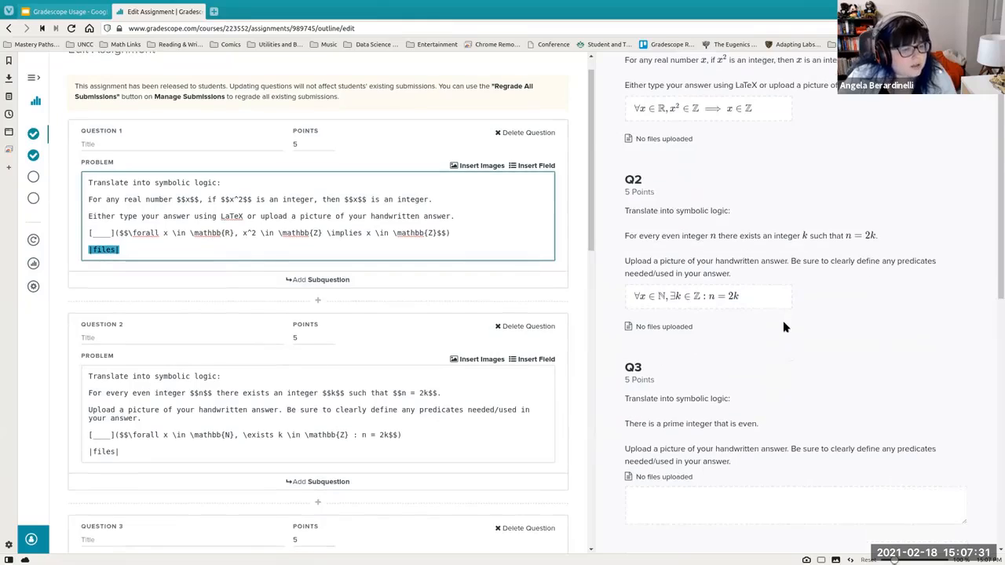
pyautogui.scroll(-7, 783, 327)
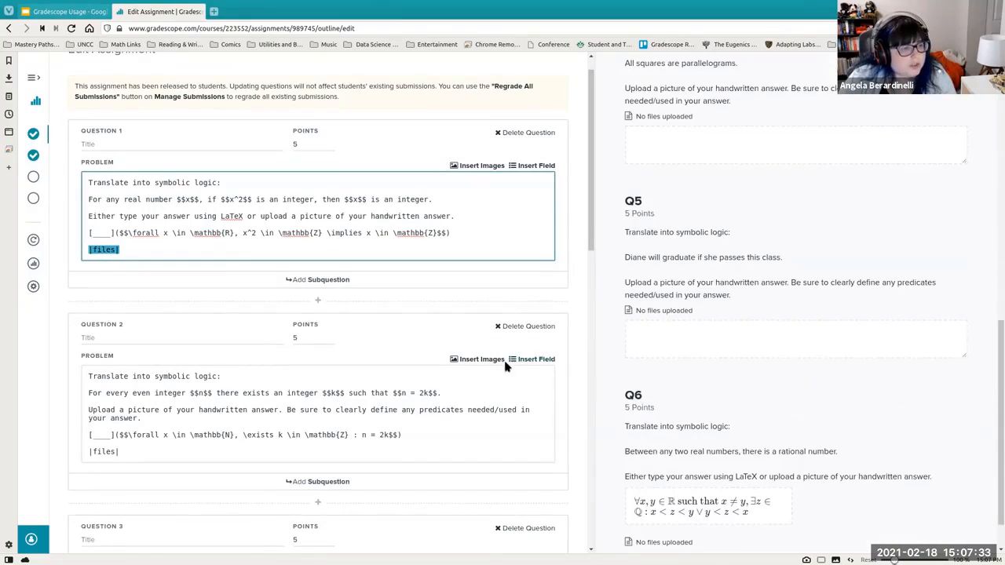
pyautogui.click(525, 360)
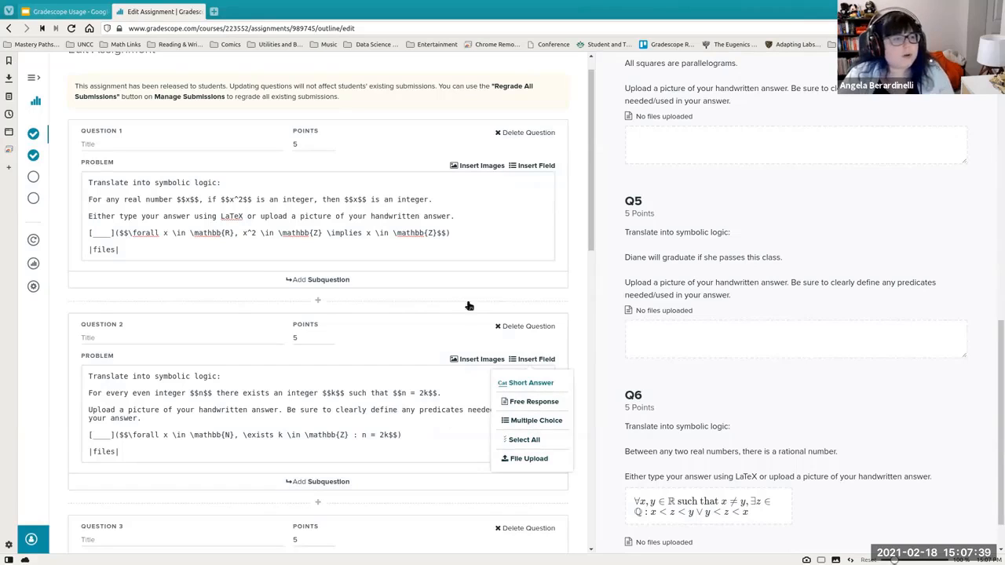
pyautogui.click(582, 267)
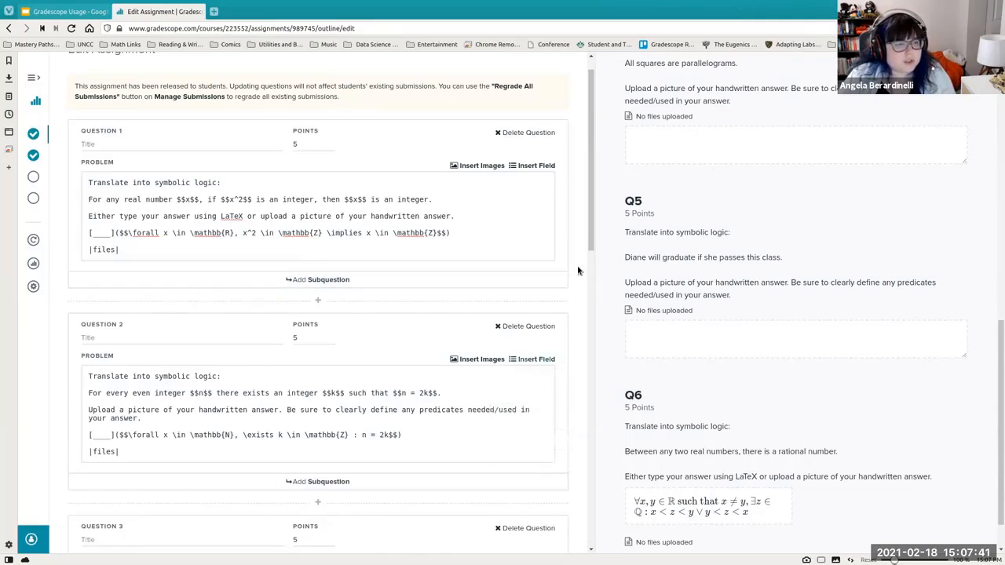
pyautogui.scroll(-4, 582, 267)
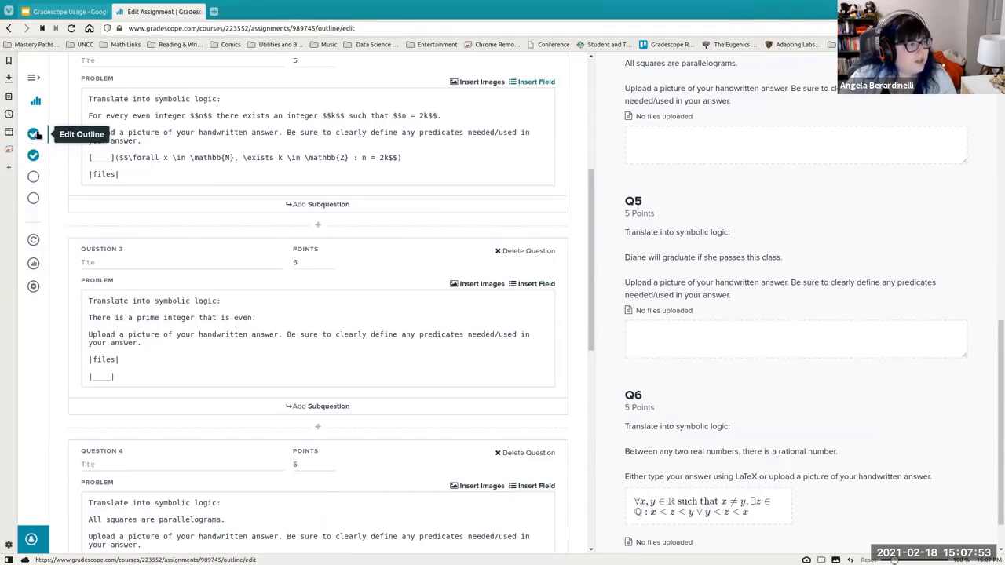
# - Return to the course list and open the DTSC 2301 and then the DTSC 1302 course dashboards
pyautogui.click(35, 100)
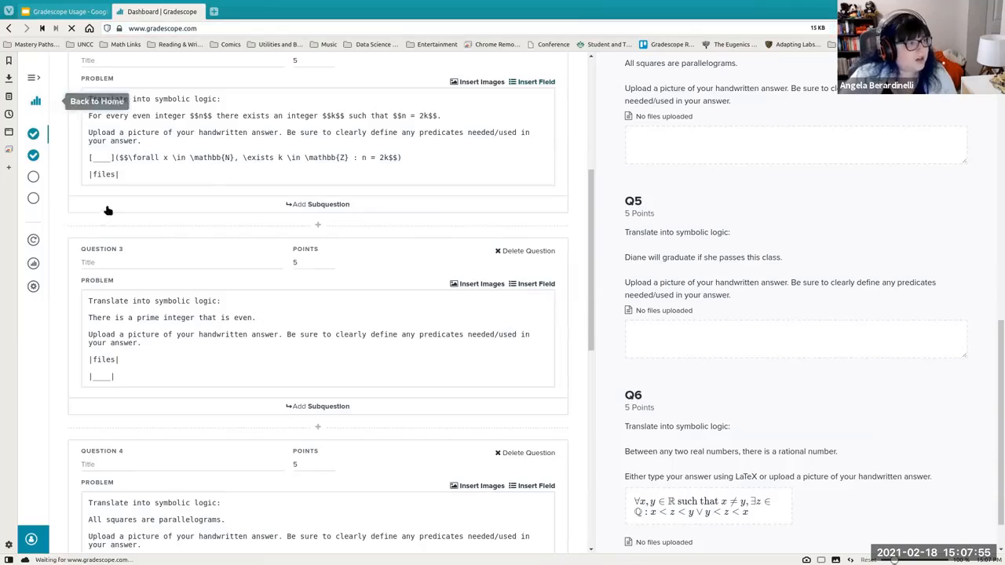
pyautogui.click(330, 162)
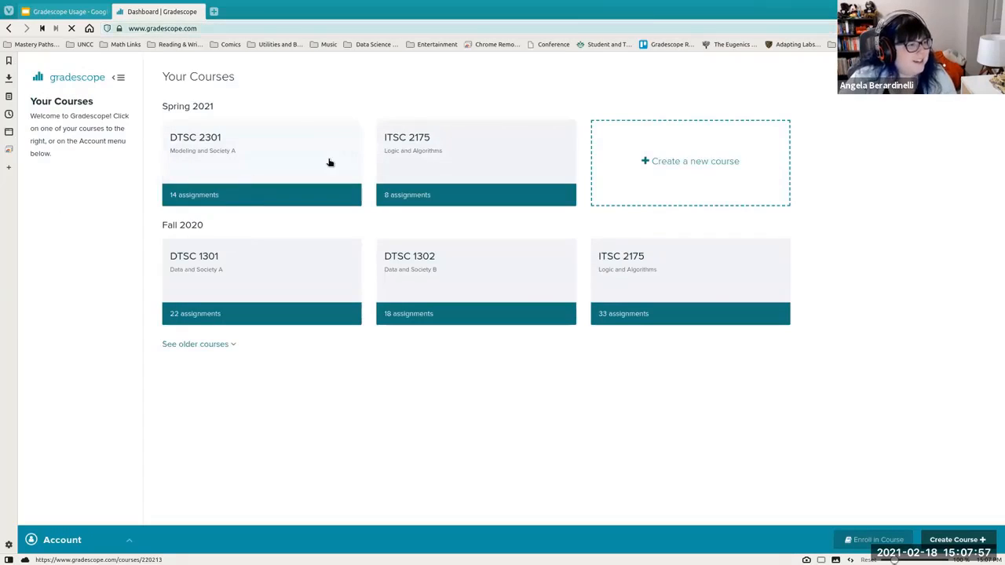
pyautogui.hotkey('alt', 'Left')
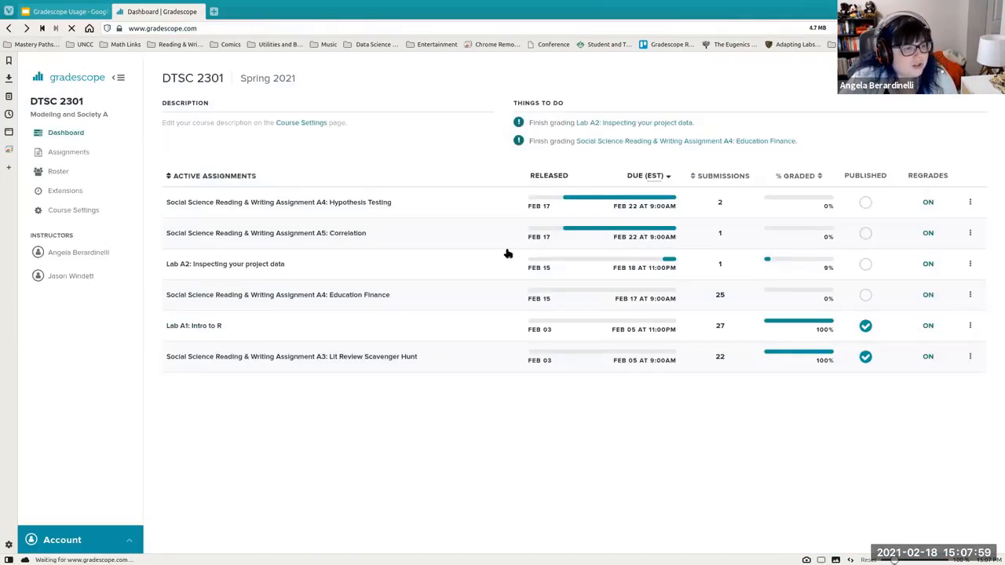
pyautogui.click(433, 276)
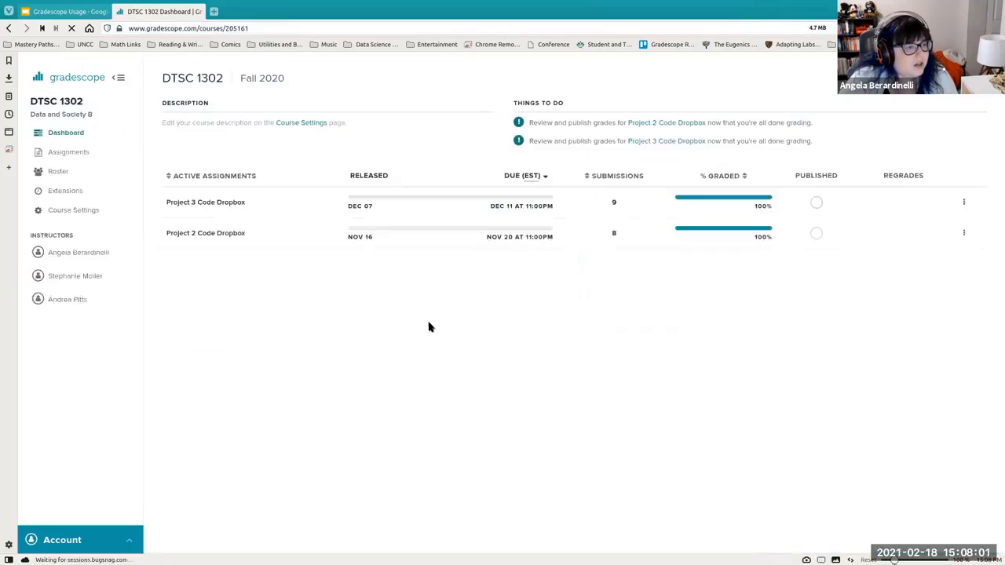
# - Open Project 3 Written Product from the DTSC 1302 assignments list and view its Manage Submissions and Edit Outline pages
pyautogui.click(75, 153)
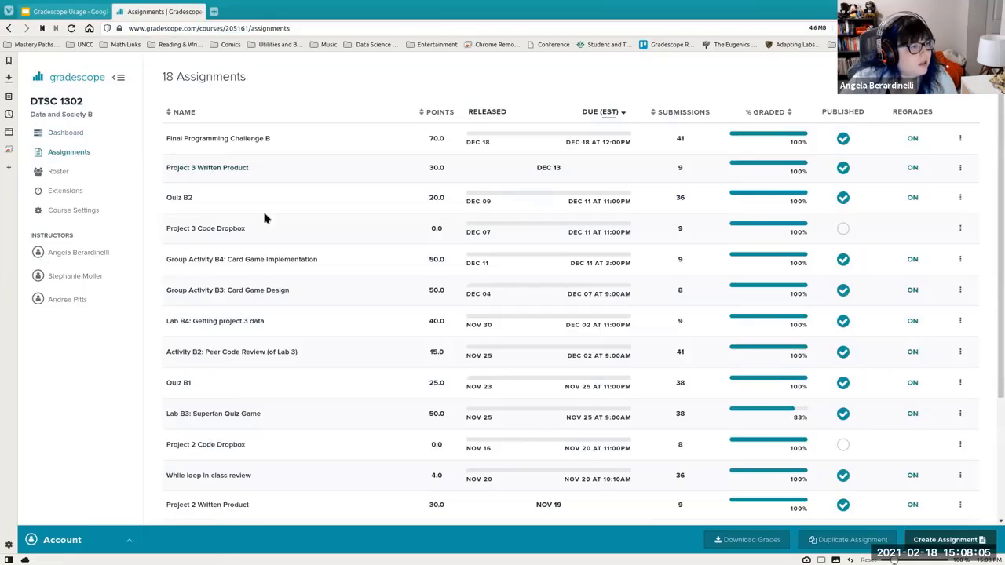
pyautogui.click(211, 168)
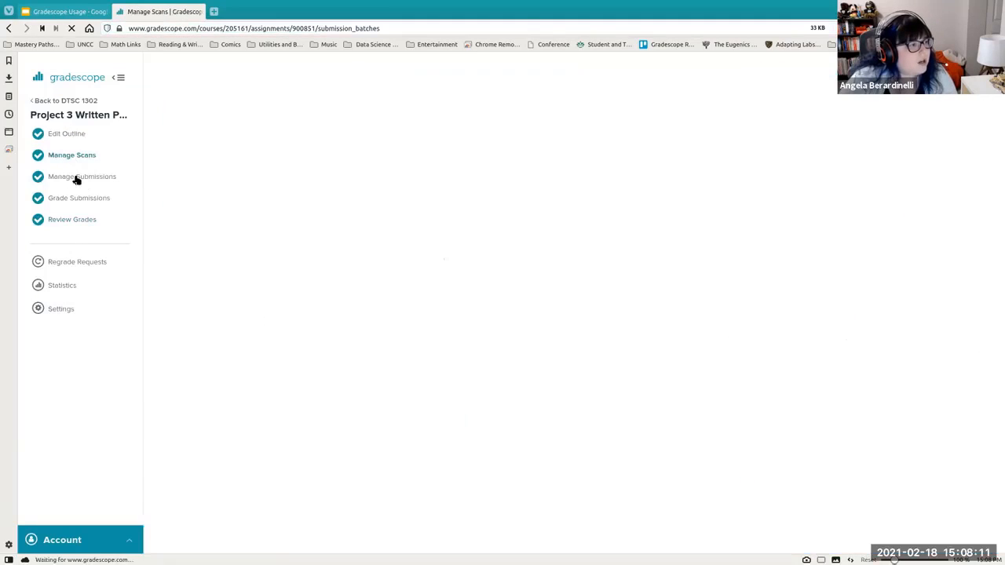
pyautogui.click(75, 179)
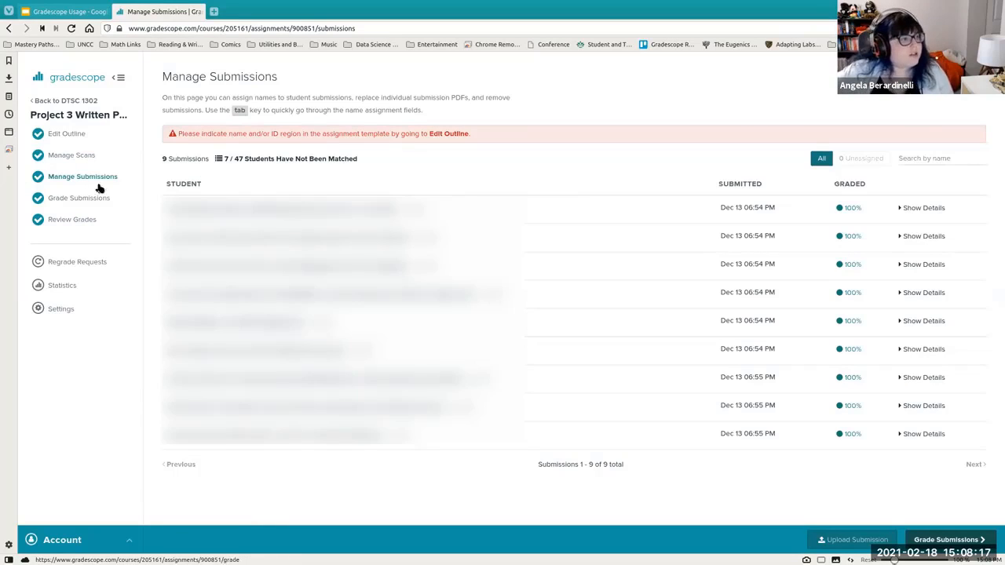
pyautogui.click(60, 134)
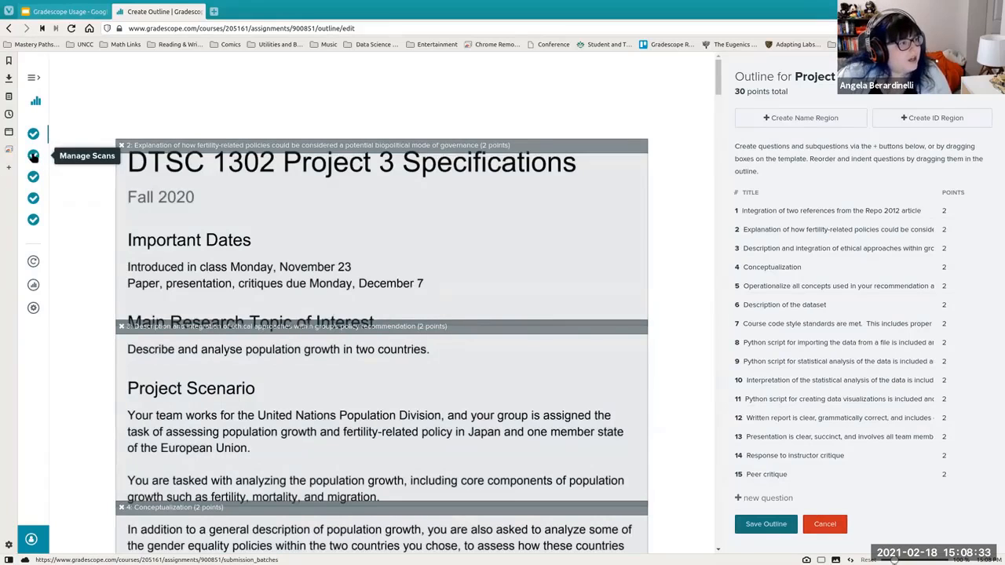
# - Open the assignment's grading dashboard, scroll through its questions, and open question 8 for grading
pyautogui.click(34, 198)
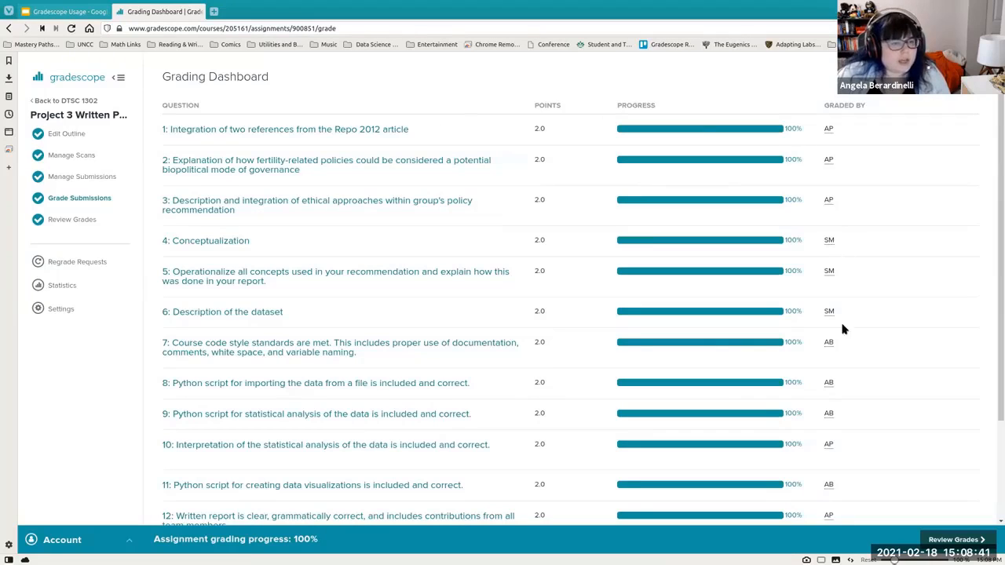
pyautogui.scroll(-1, 858, 304)
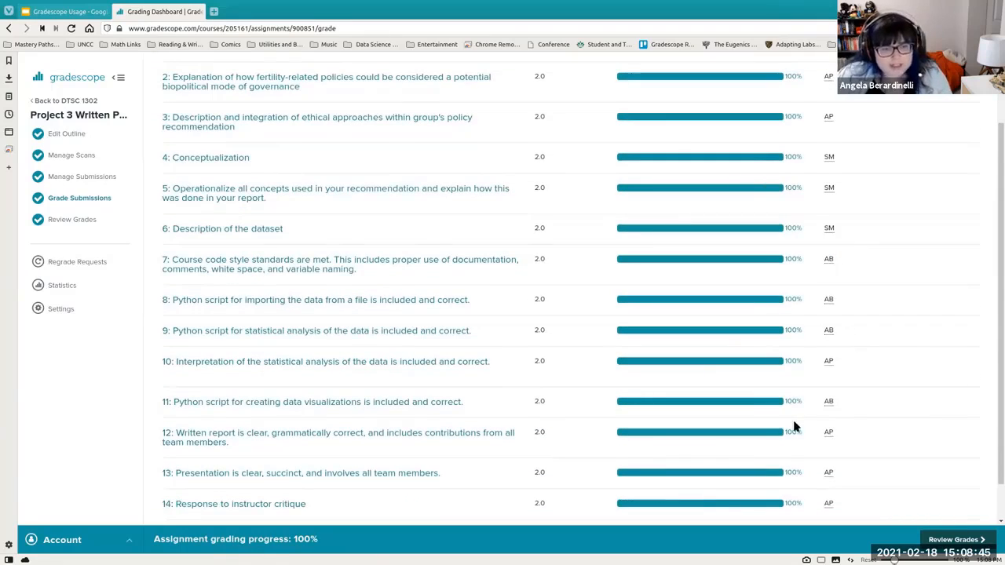
pyautogui.scroll(-1, 713, 389)
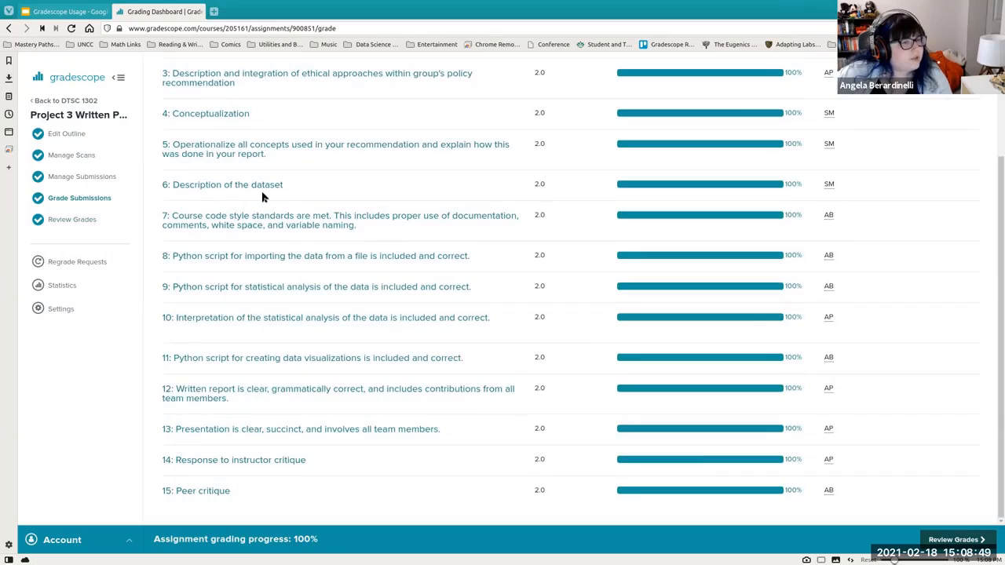
pyautogui.click(229, 256)
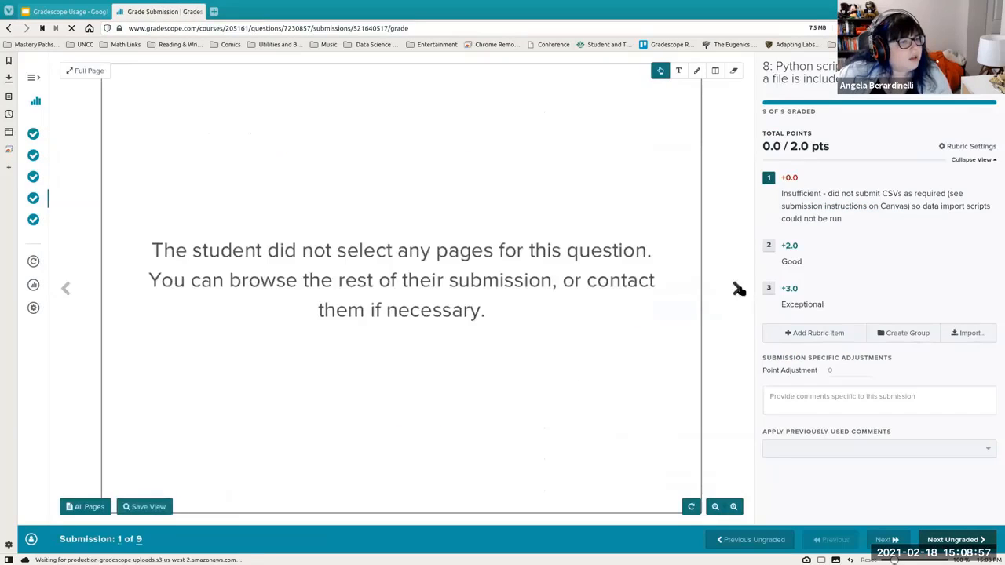
# - Step through the pages of submission 1 and on into submission 2 for question 8
pyautogui.click(738, 289)
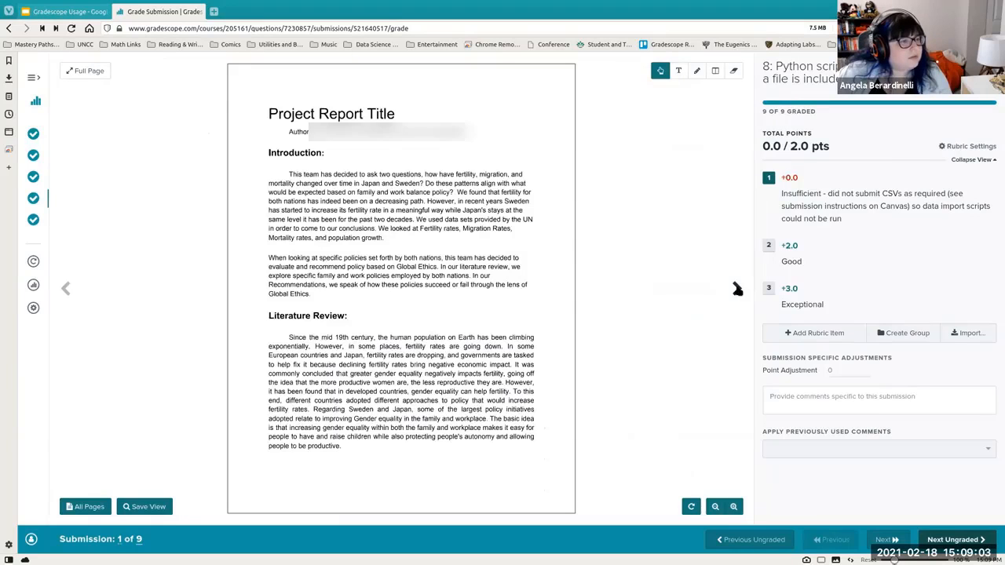
pyautogui.click(738, 289)
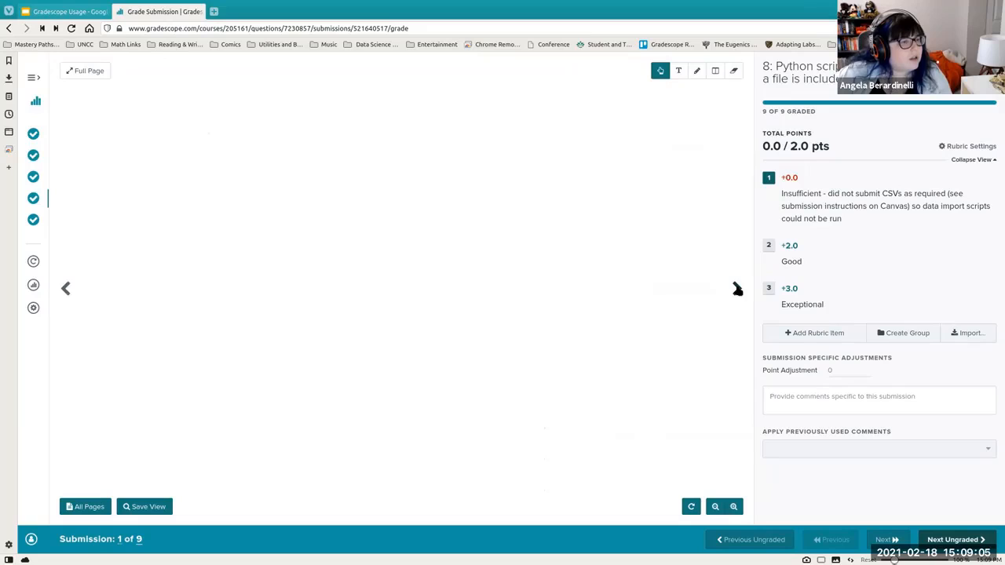
pyautogui.click(738, 289)
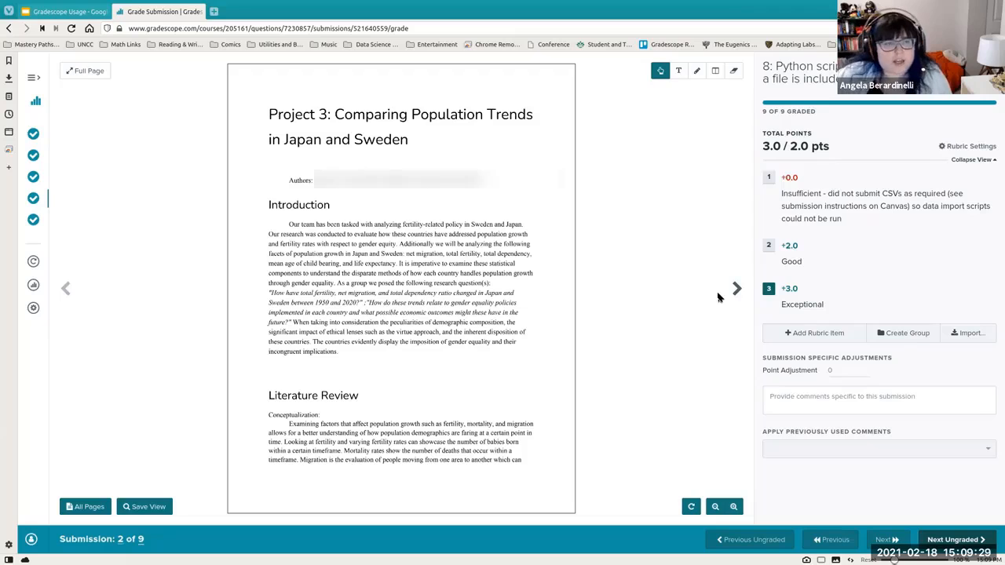
pyautogui.click(735, 289)
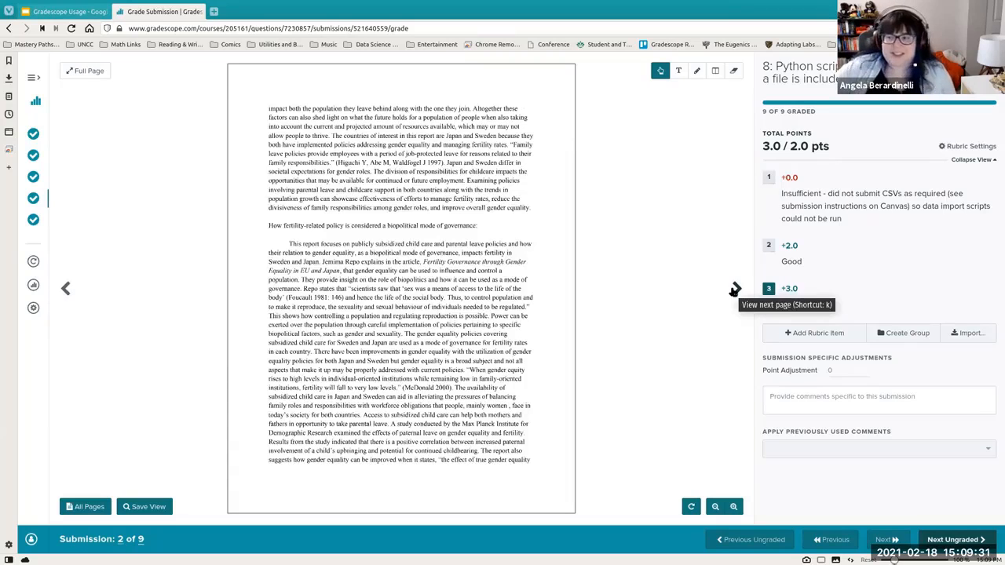
pyautogui.click(735, 289)
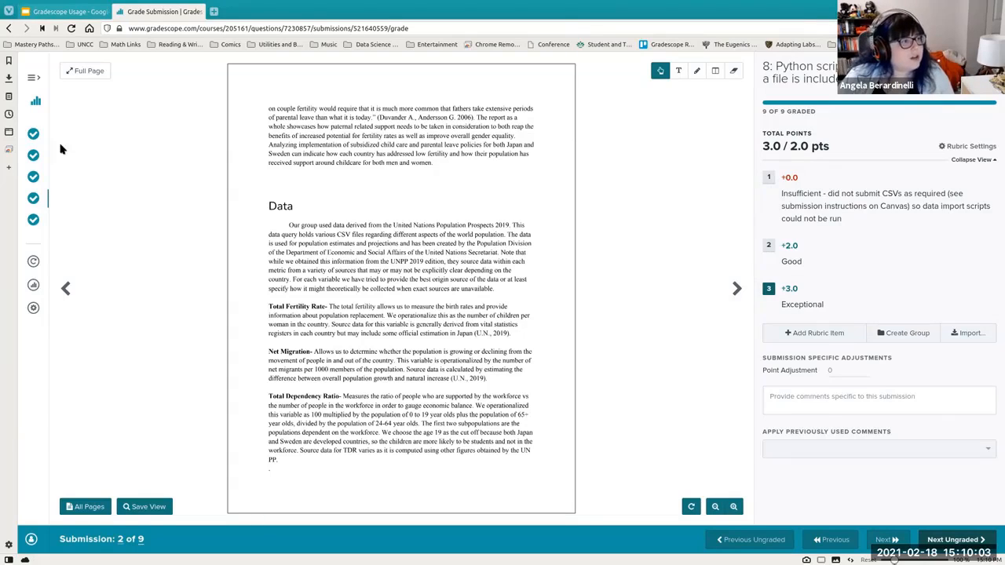
# - Return to the course list and open the Spring 2021 ITSC 2175 course dashboard
pyautogui.click(35, 103)
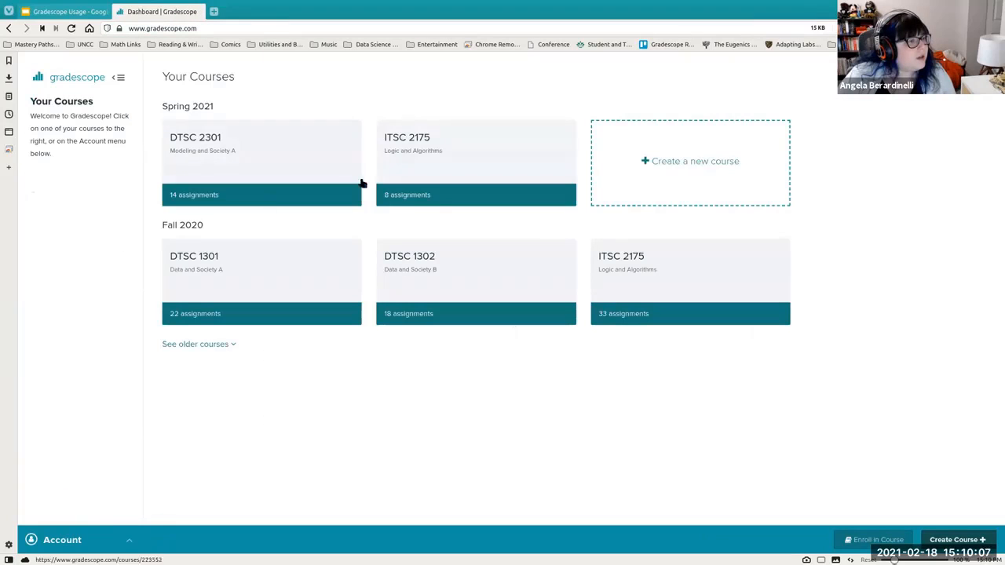
pyautogui.click(407, 165)
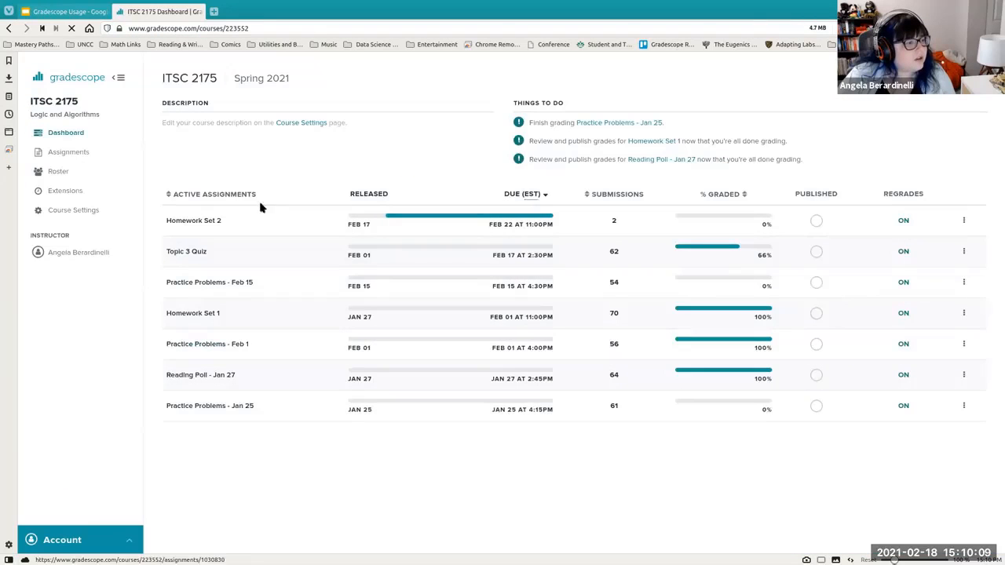
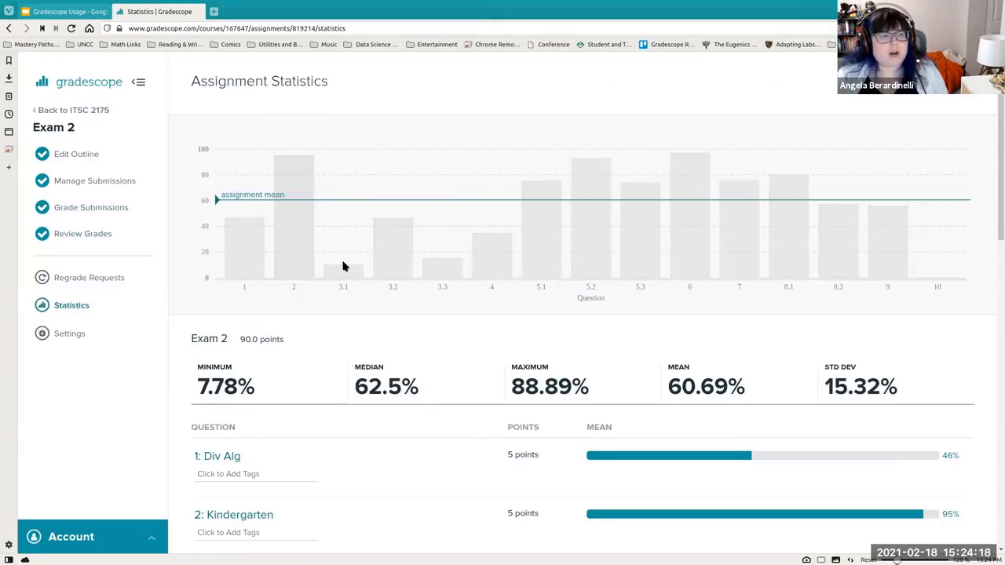
# - Scroll through the Exam 2 assignment statistics, reviewing each question's points and mean score
pyautogui.moveTo(343, 276)
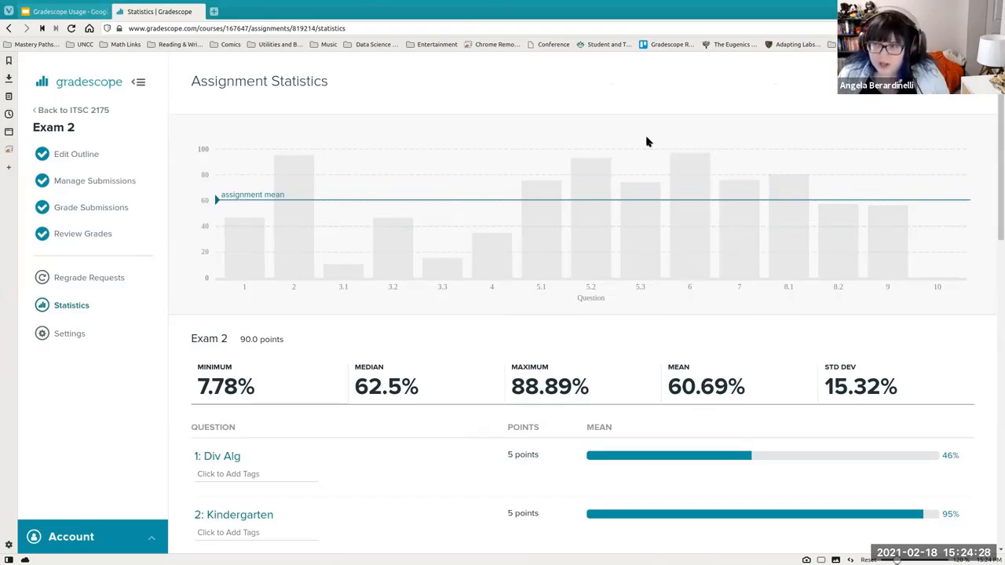
pyautogui.scroll(-3, 466, 431)
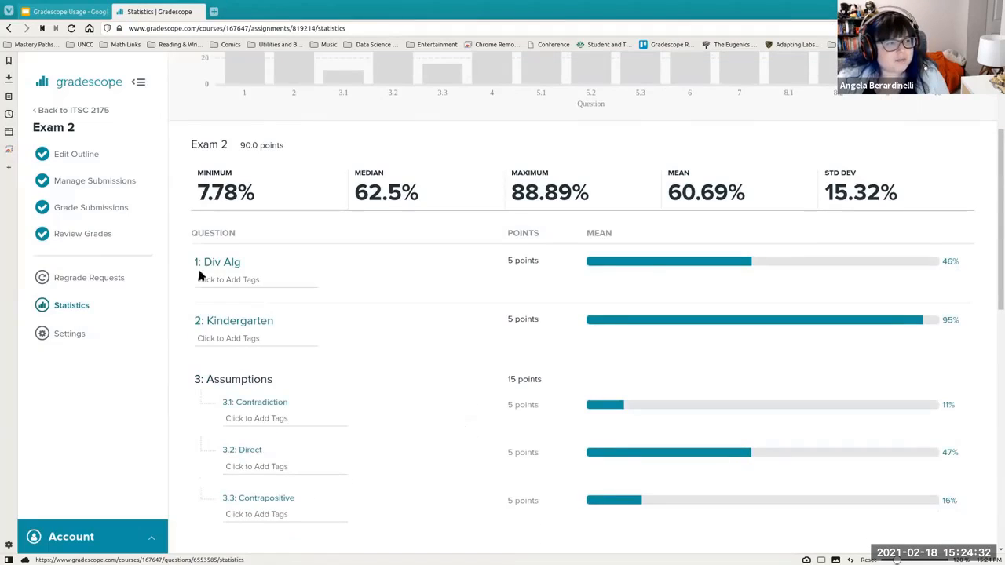
pyautogui.scroll(-1, 346, 322)
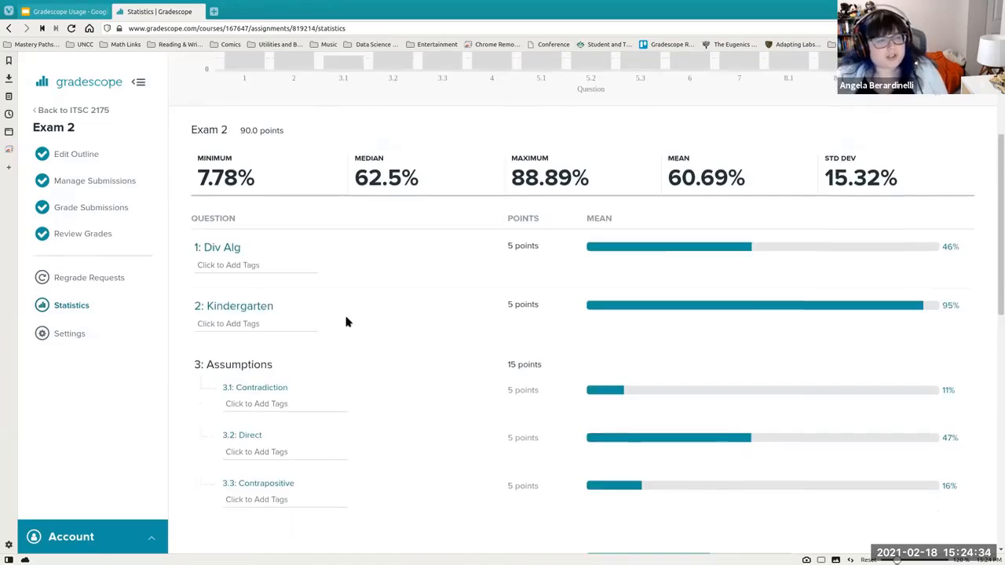
pyautogui.scroll(-2, 345, 322)
pyautogui.click(223, 170)
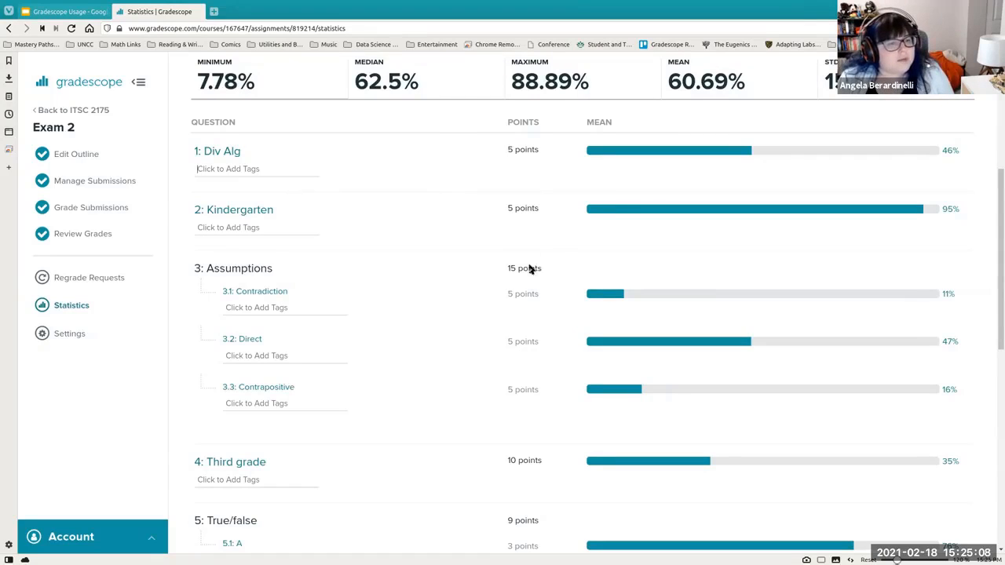
pyautogui.scroll(-3, 619, 343)
pyautogui.scroll(-9, 619, 343)
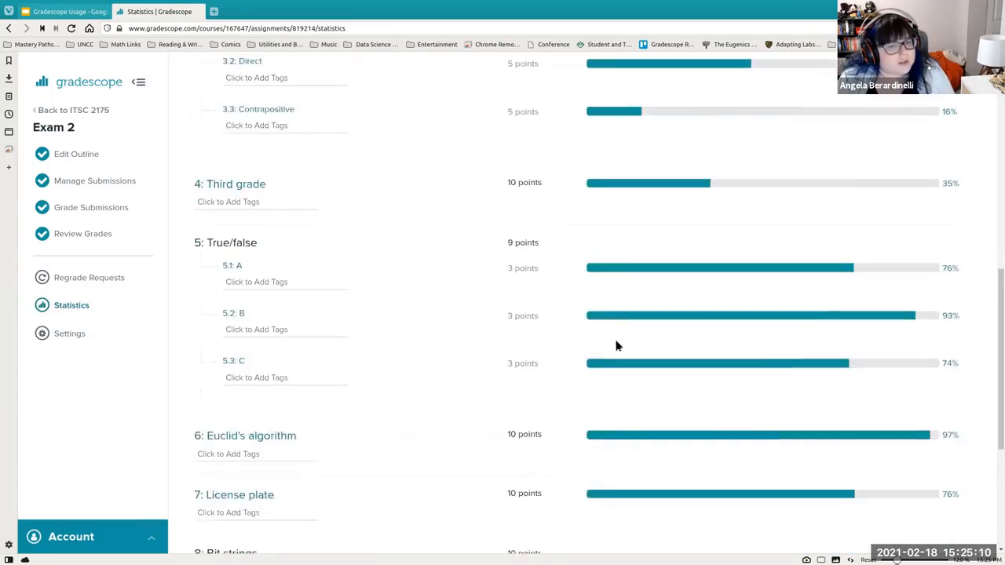
pyautogui.scroll(1, 810, 364)
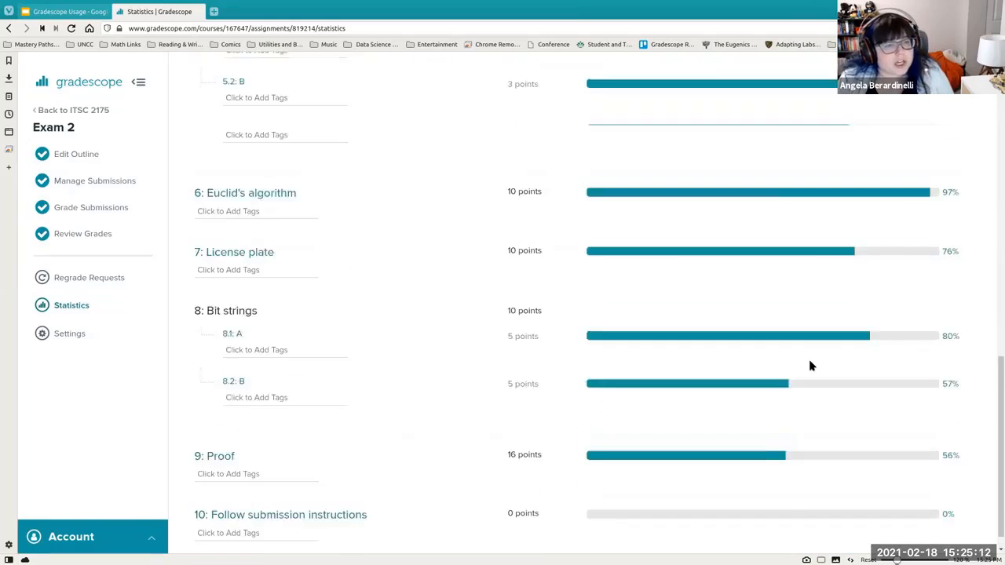
pyautogui.scroll(-1, 810, 363)
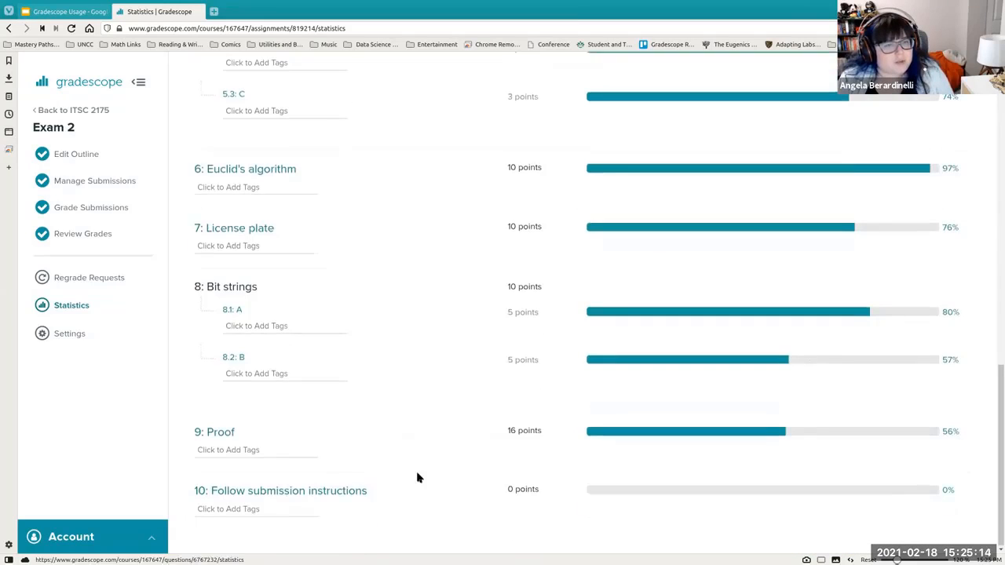
pyautogui.scroll(10, 417, 476)
pyautogui.scroll(9, 416, 485)
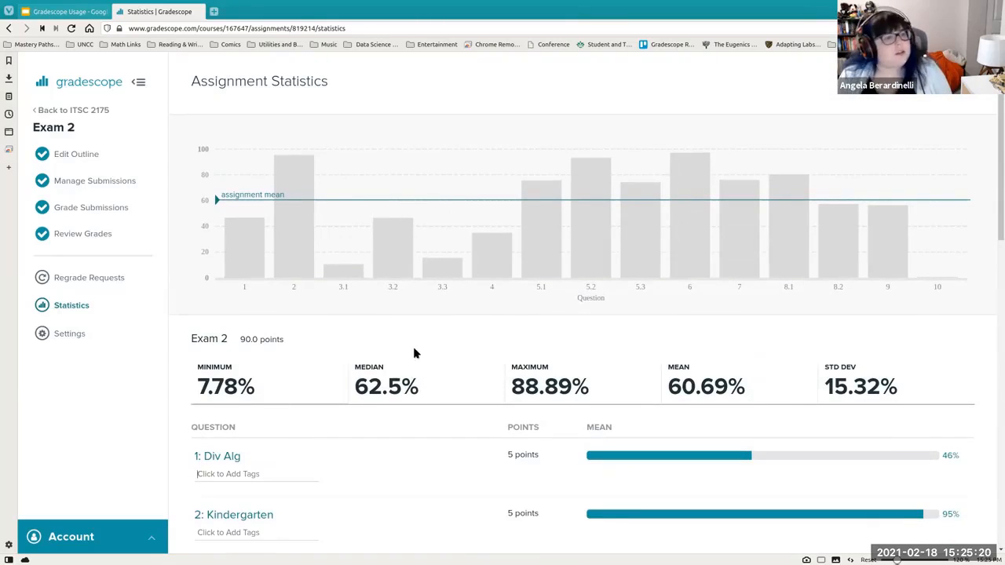
pyautogui.scroll(-1, 453, 298)
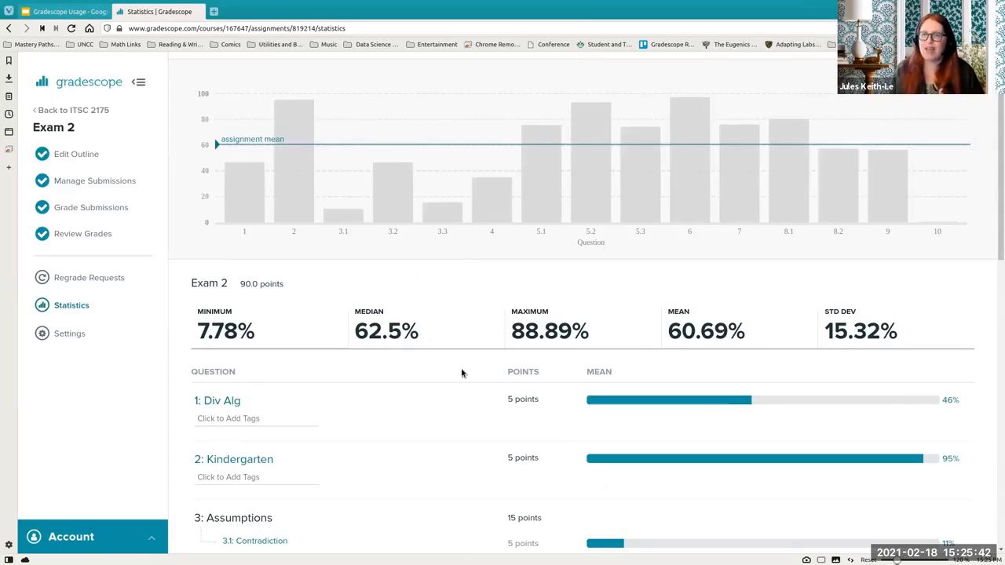
pyautogui.scroll(-1, 464, 374)
pyautogui.scroll(-5, 465, 375)
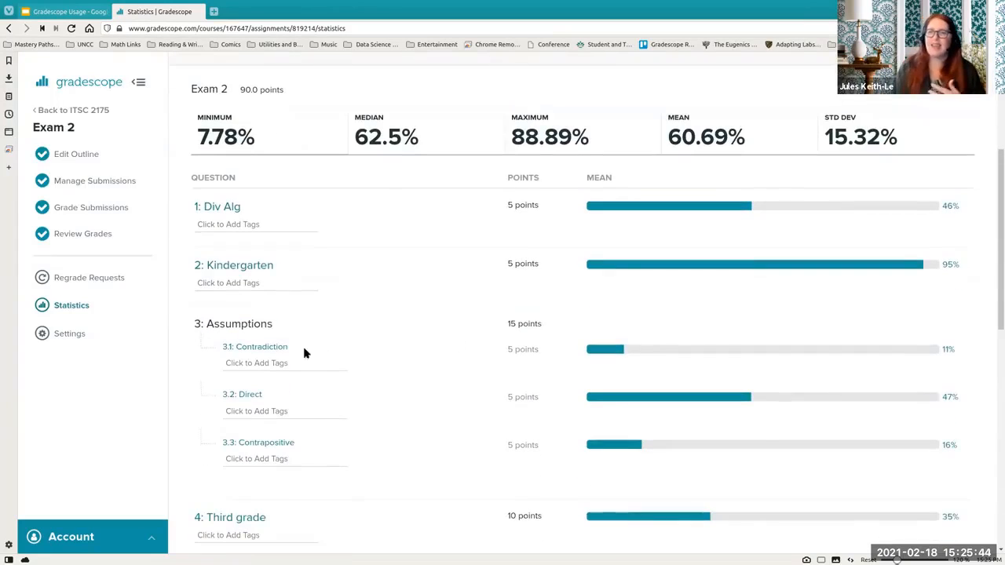
# - Open the statistics for question 3.1 Contradiction and scroll through its rubric items and student percentages
pyautogui.click(254, 352)
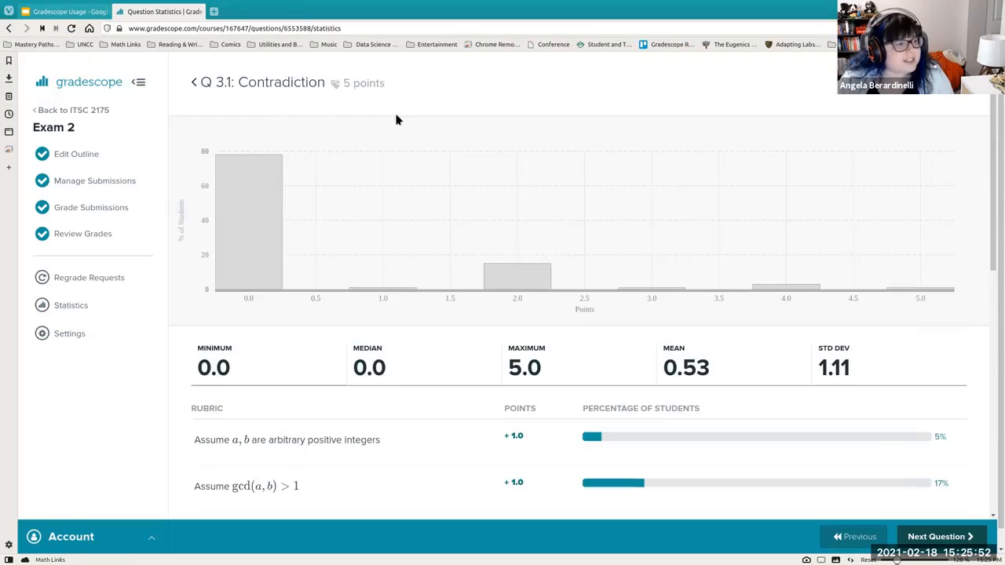
pyautogui.scroll(-1, 386, 124)
pyautogui.scroll(-3, 386, 118)
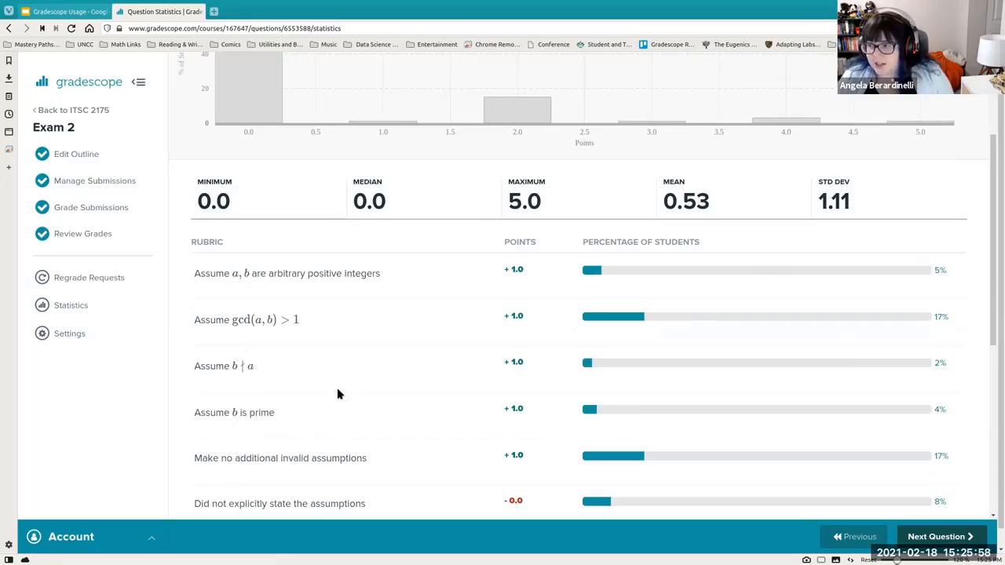
pyautogui.scroll(-3, 441, 314)
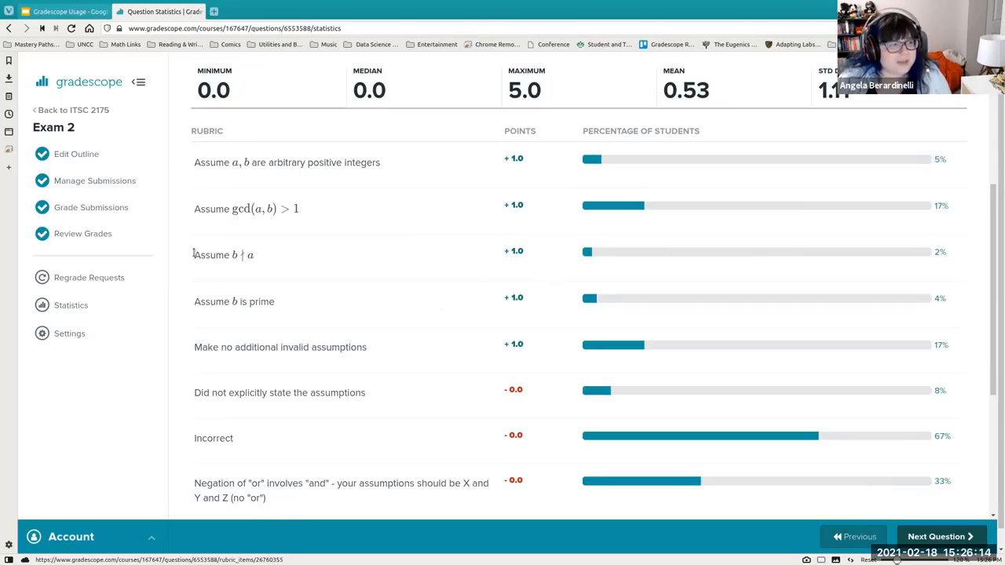
pyautogui.moveTo(193, 255); pyautogui.dragTo(307, 255)
pyautogui.click(303, 258)
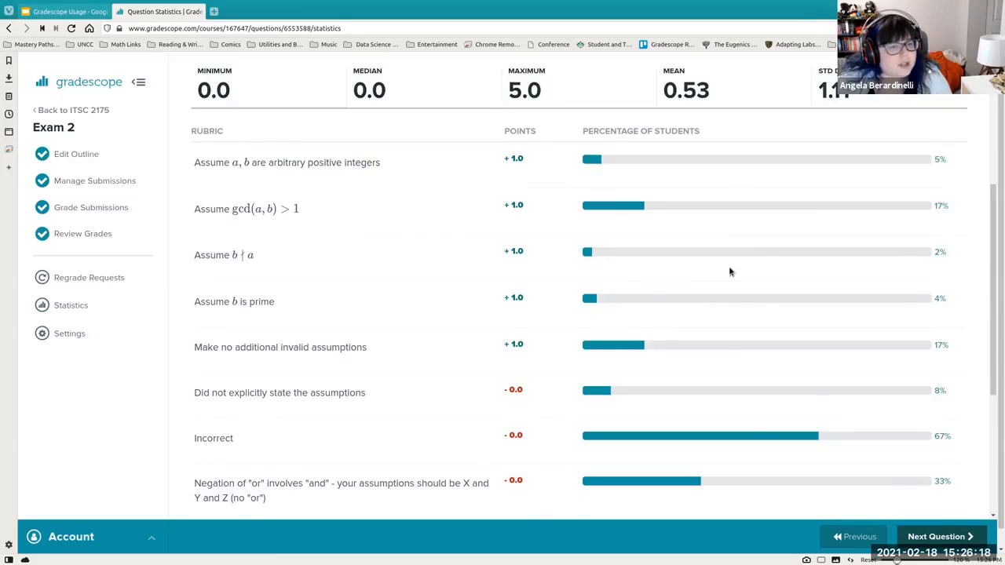
pyautogui.scroll(-3, 730, 271)
pyautogui.scroll(-2, 668, 291)
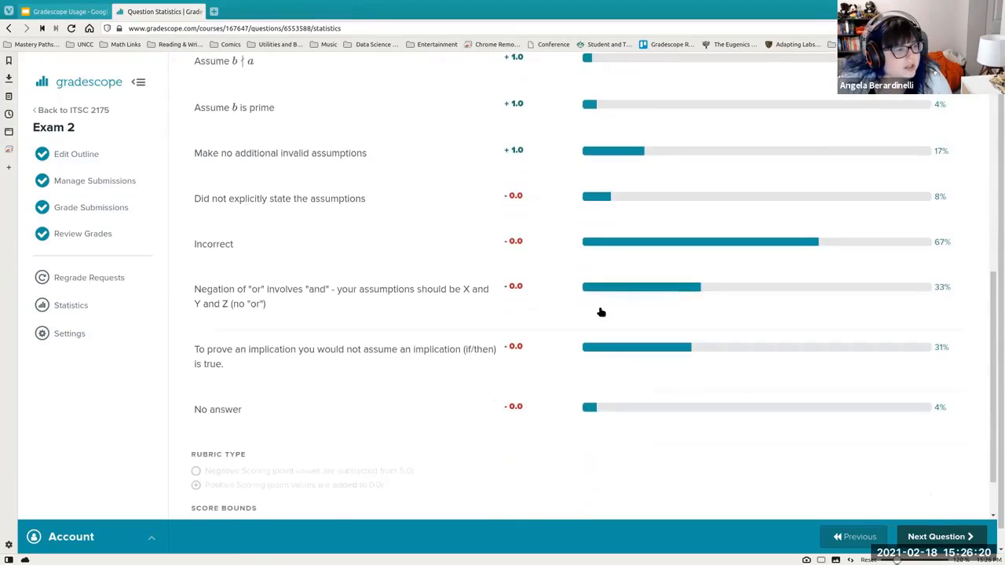
pyautogui.scroll(5, 492, 298)
pyautogui.scroll(2, 491, 290)
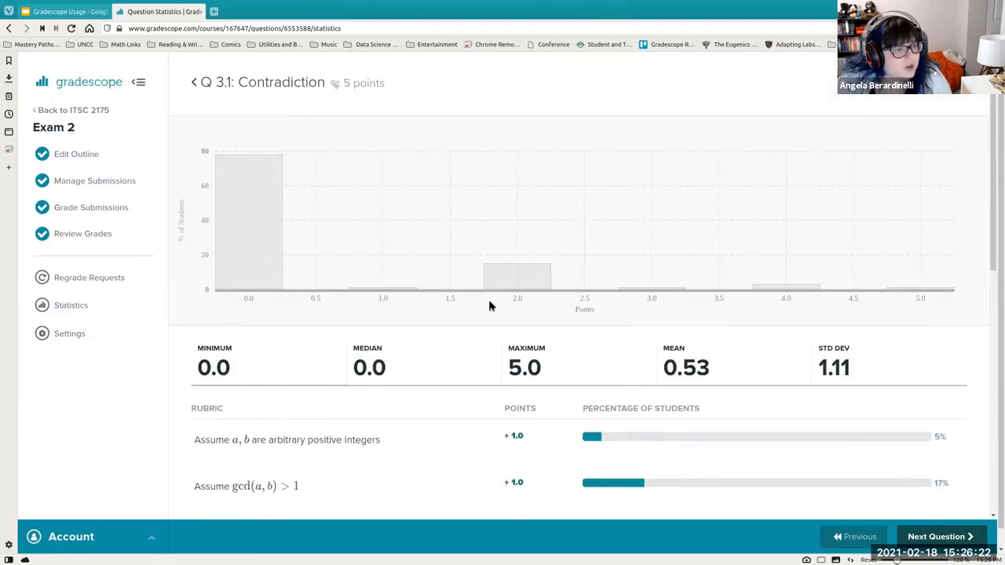
pyautogui.scroll(-2, 480, 337)
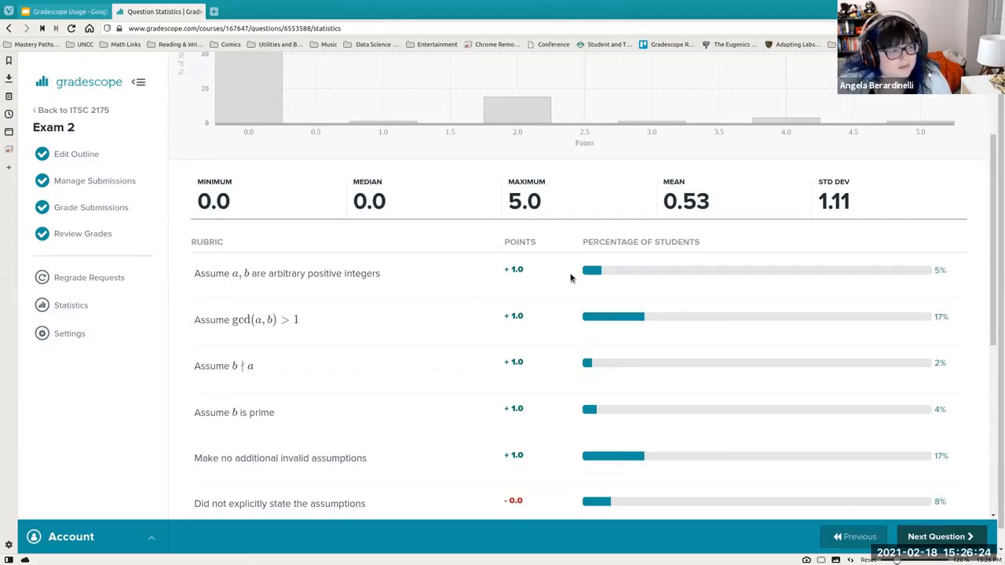
pyautogui.moveTo(189, 275); pyautogui.dragTo(948, 471)
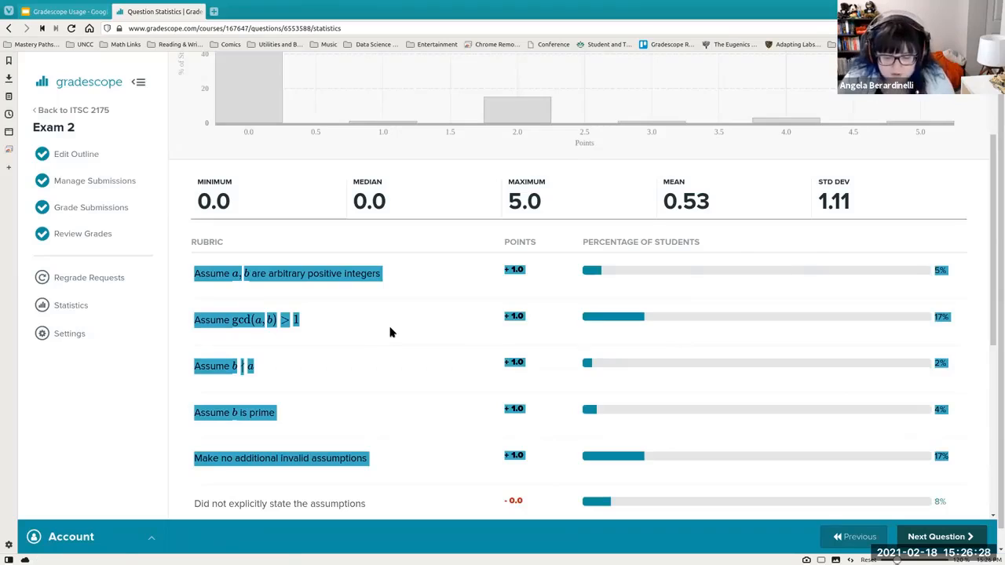
# - Return to the assignment statistics and open question 2 Kindergarten's statistics to review its rubric items
pyautogui.press('F5')
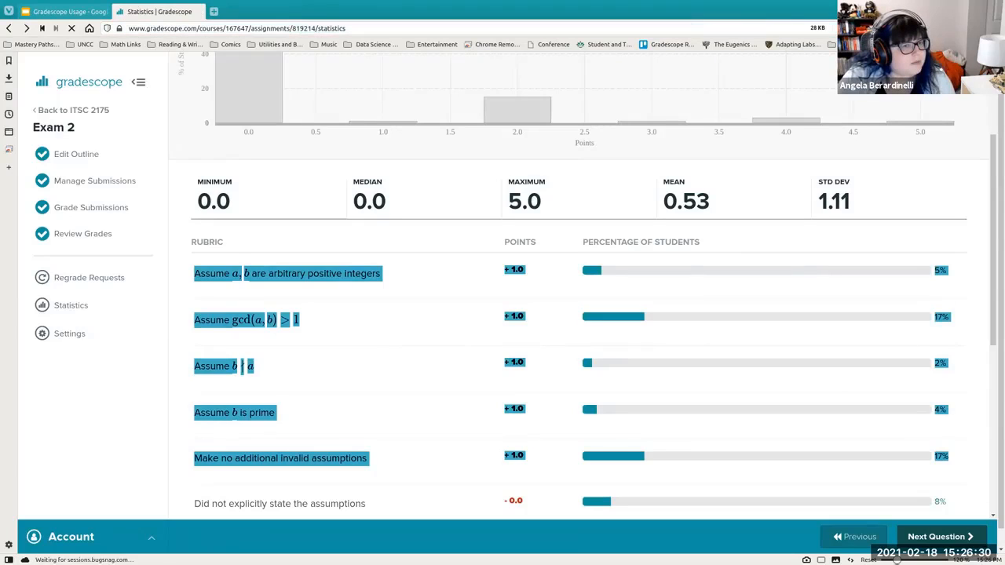
pyautogui.click(251, 191)
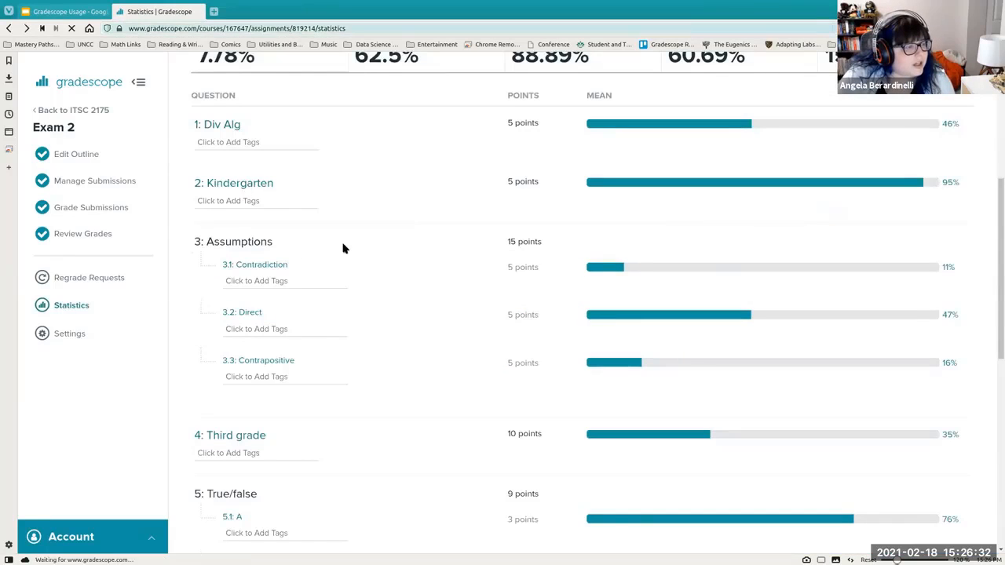
pyautogui.scroll(-1, 419, 262)
pyautogui.scroll(-4, 419, 262)
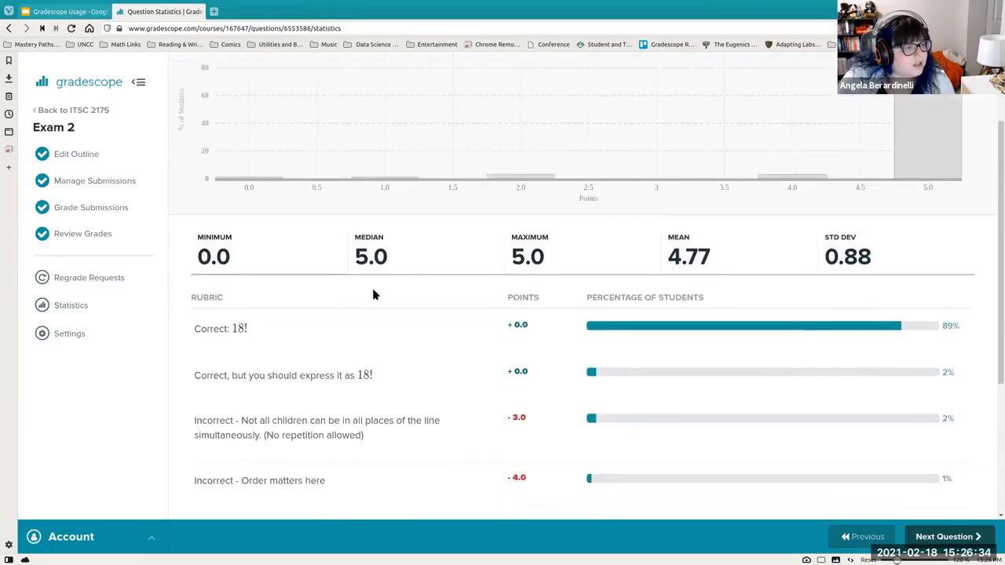
pyautogui.scroll(-1, 373, 357)
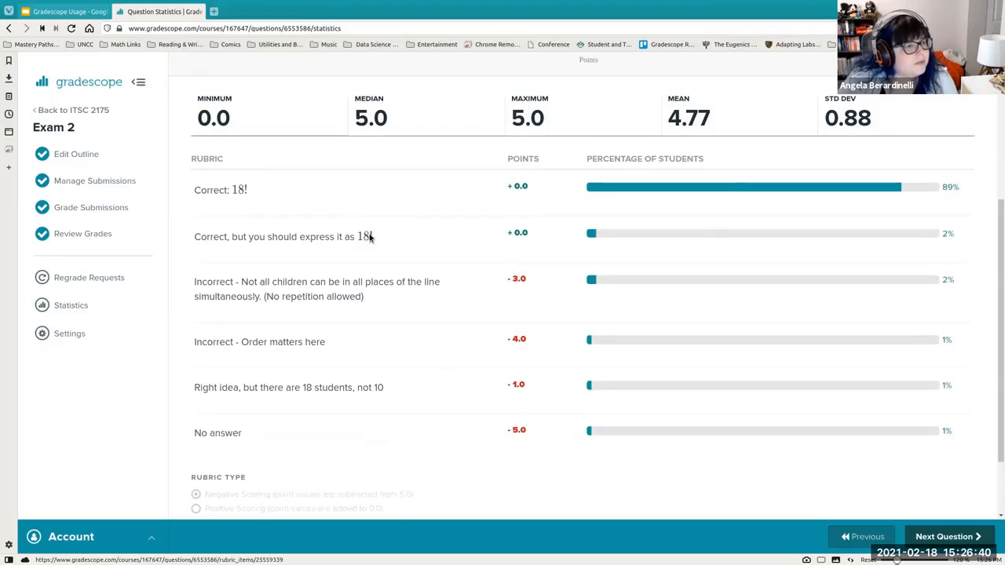
pyautogui.scroll(-1, 497, 245)
pyautogui.scroll(-1, 496, 245)
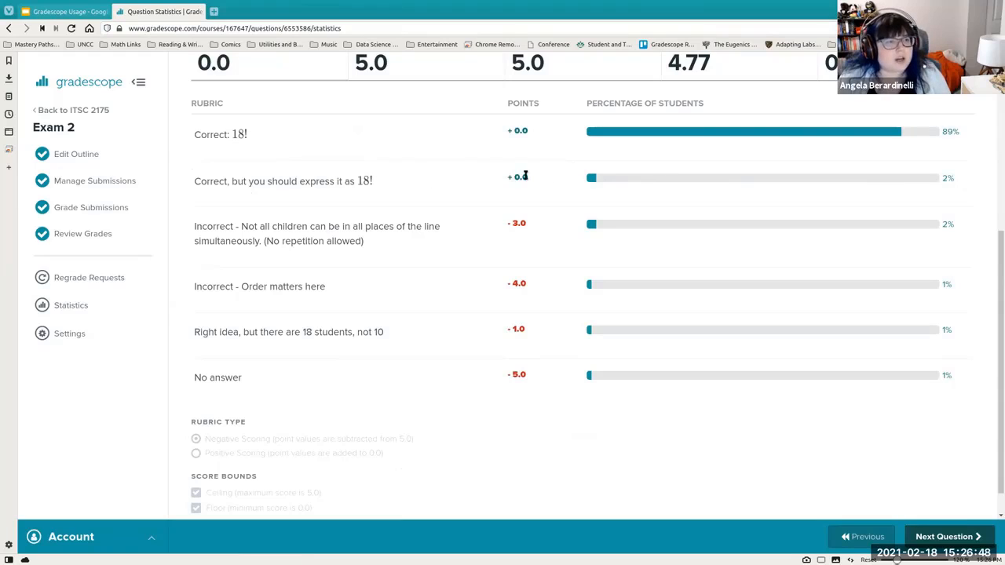
pyautogui.moveTo(525, 175); pyautogui.dragTo(195, 139)
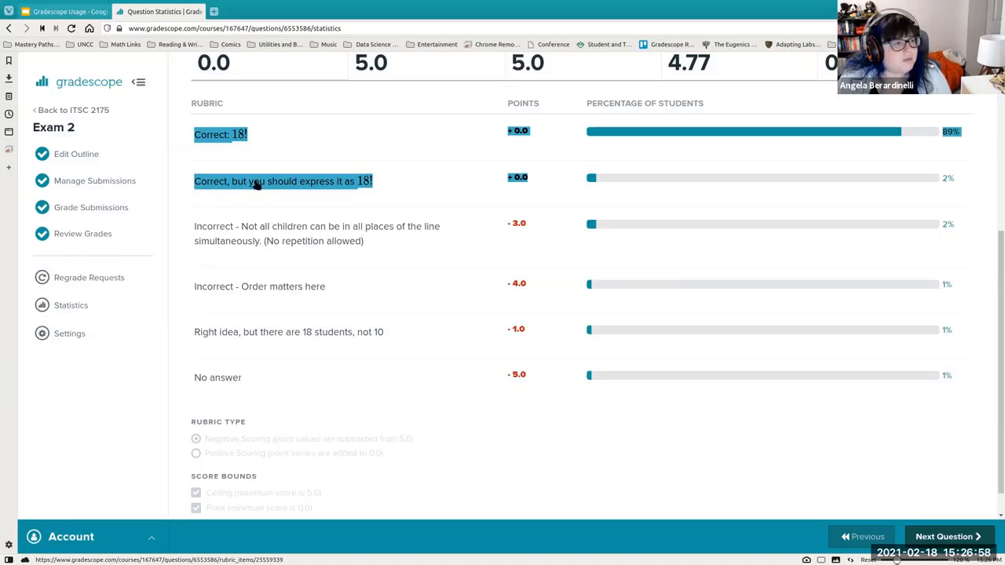
# - View the submissions graded with the 'Correct: 18!' rubric item, then go back to question 2's rubric statistics
pyautogui.click(246, 135)
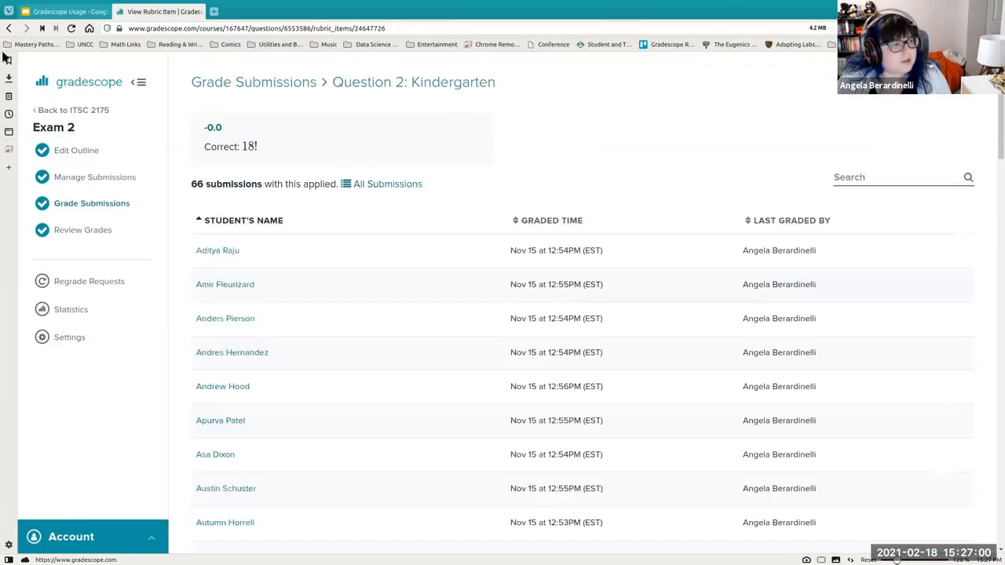
pyautogui.click(8, 30)
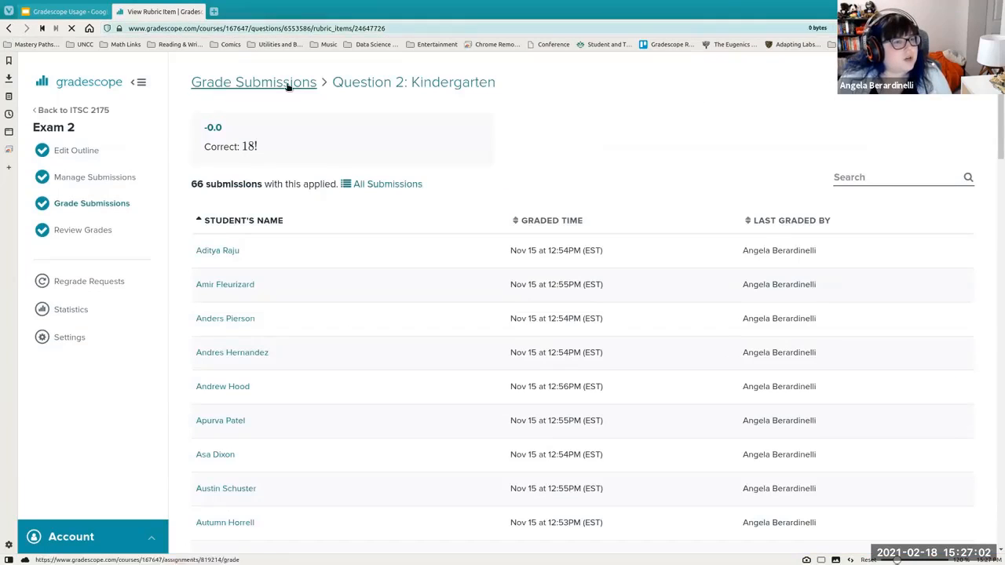
pyautogui.scroll(-4, 491, 260)
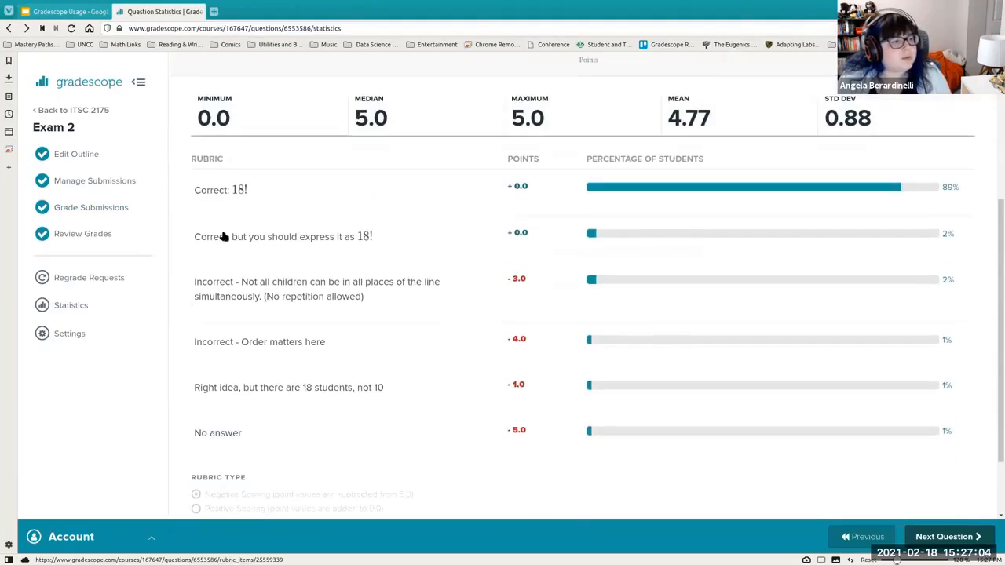
pyautogui.moveTo(188, 192); pyautogui.dragTo(982, 191)
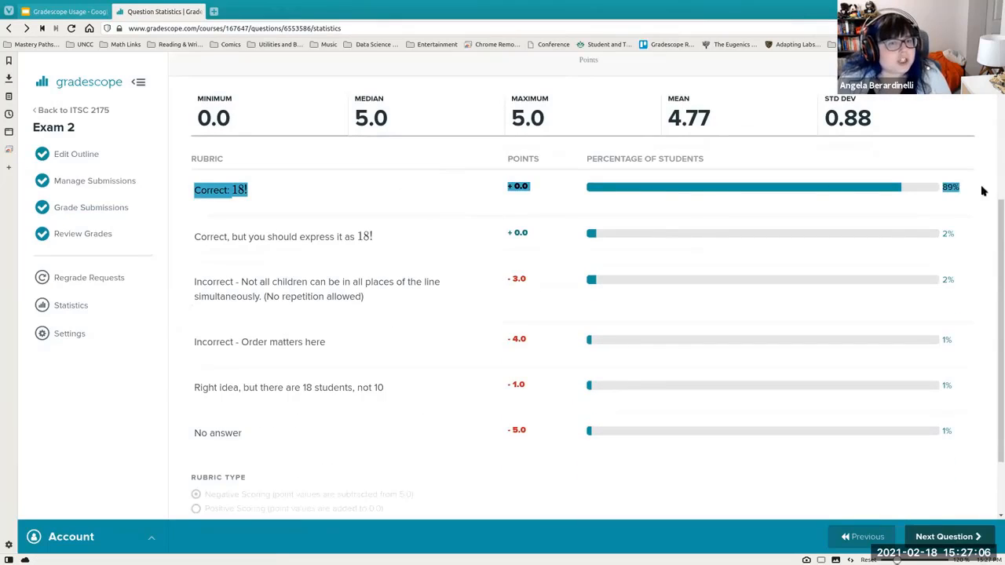
pyautogui.moveTo(191, 236); pyautogui.dragTo(986, 227)
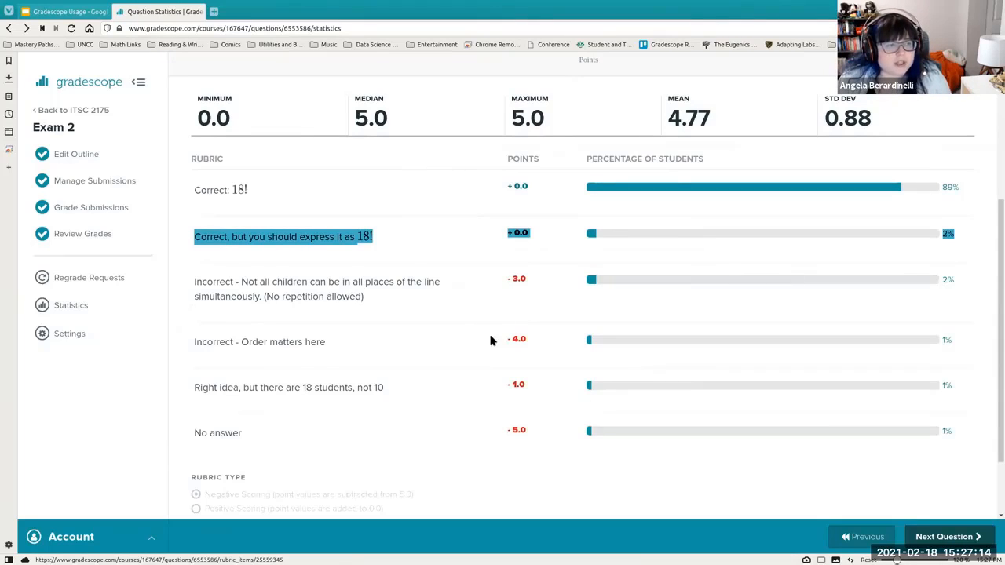
pyautogui.click(451, 326)
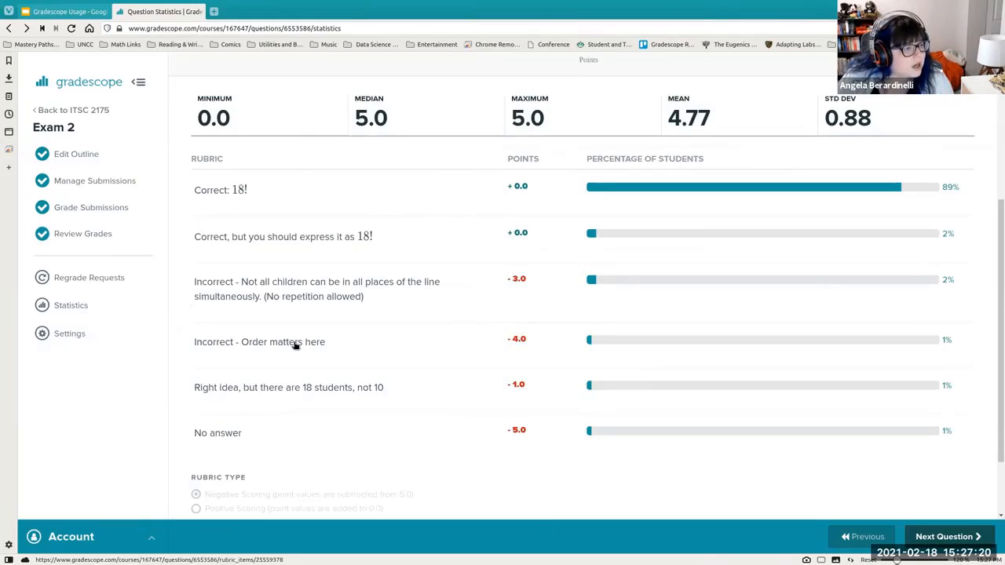
pyautogui.scroll(-2, 519, 265)
pyautogui.scroll(6, 518, 265)
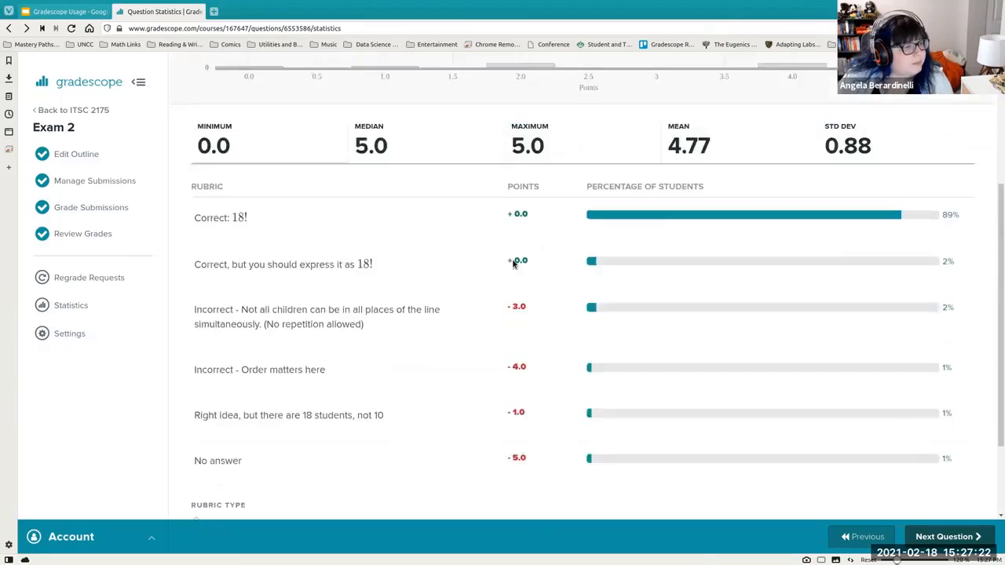
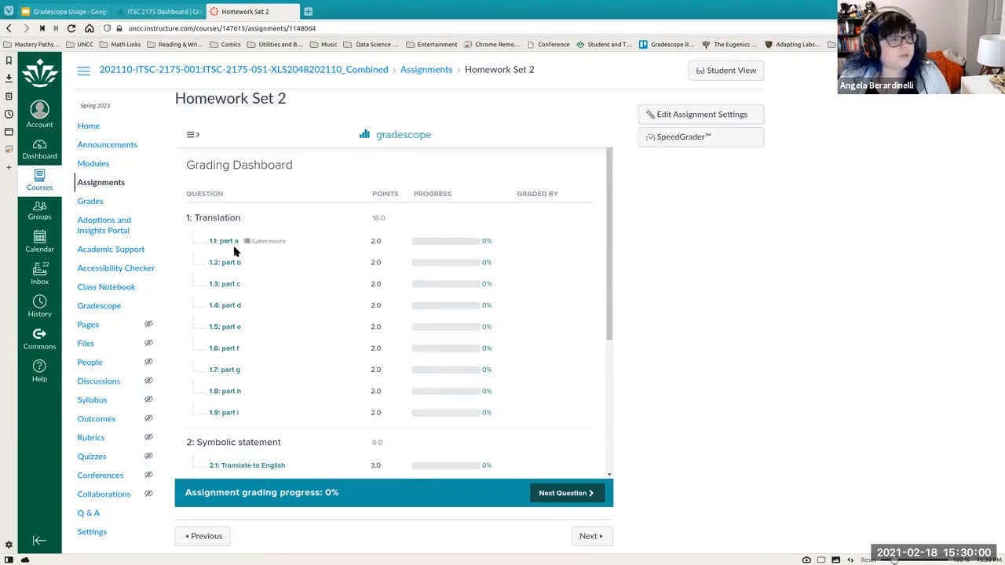
pyautogui.moveTo(171, 99); pyautogui.dragTo(288, 99)
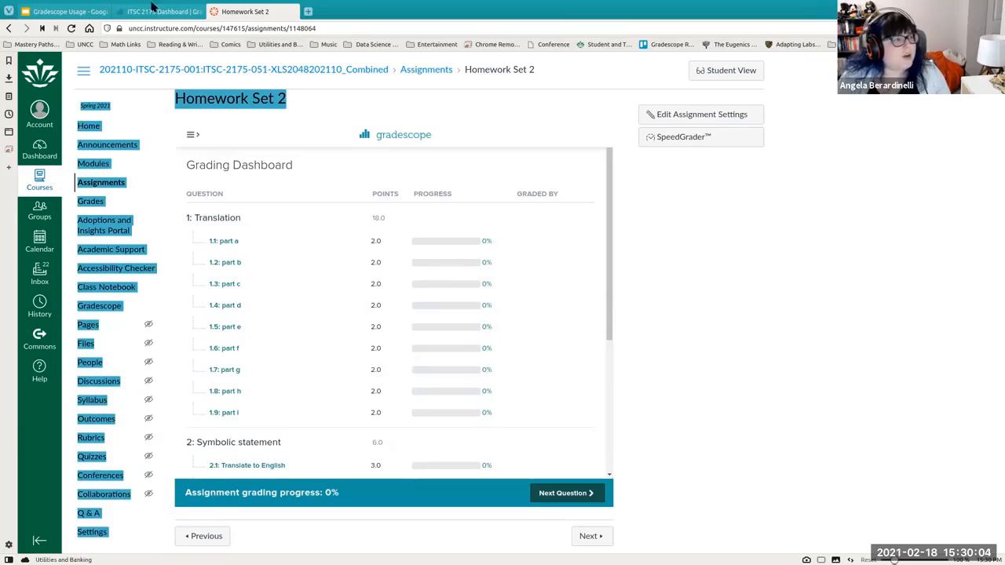
# - Switch to the Gradescope tab and open the Spring 2021 ITSC 2175 course's Homework Set 2 grading dashboard
pyautogui.click(153, 11)
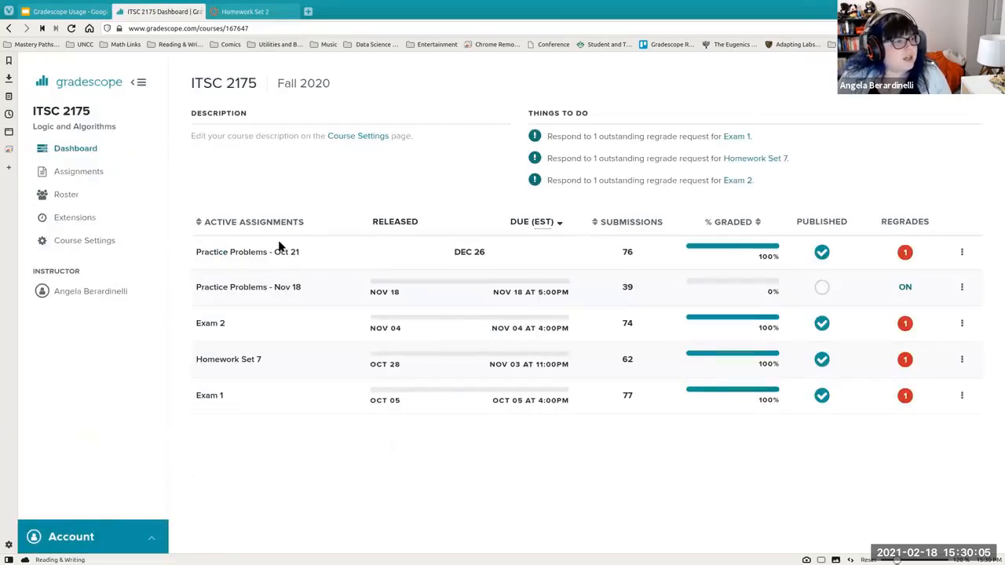
pyautogui.click(66, 114)
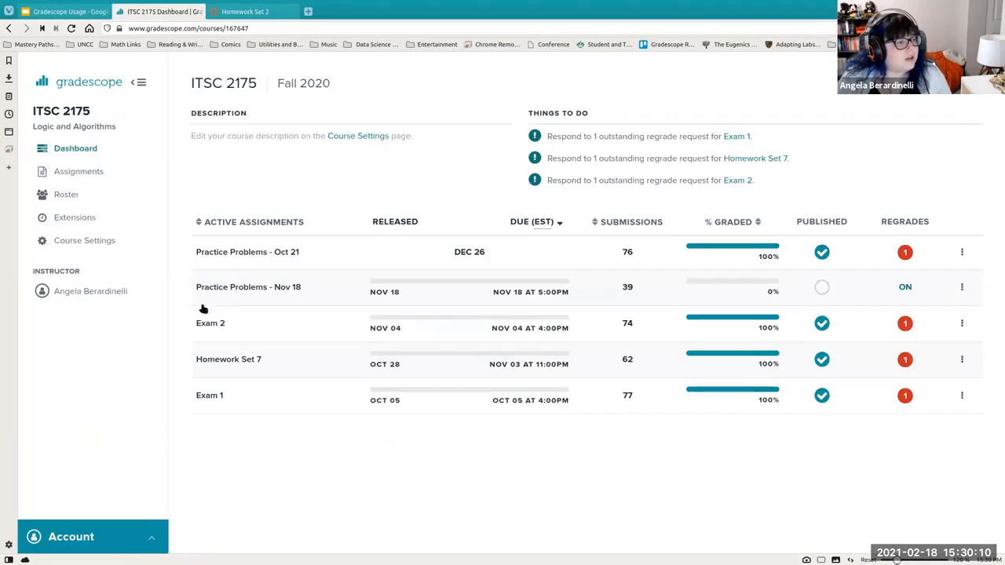
pyautogui.click(76, 86)
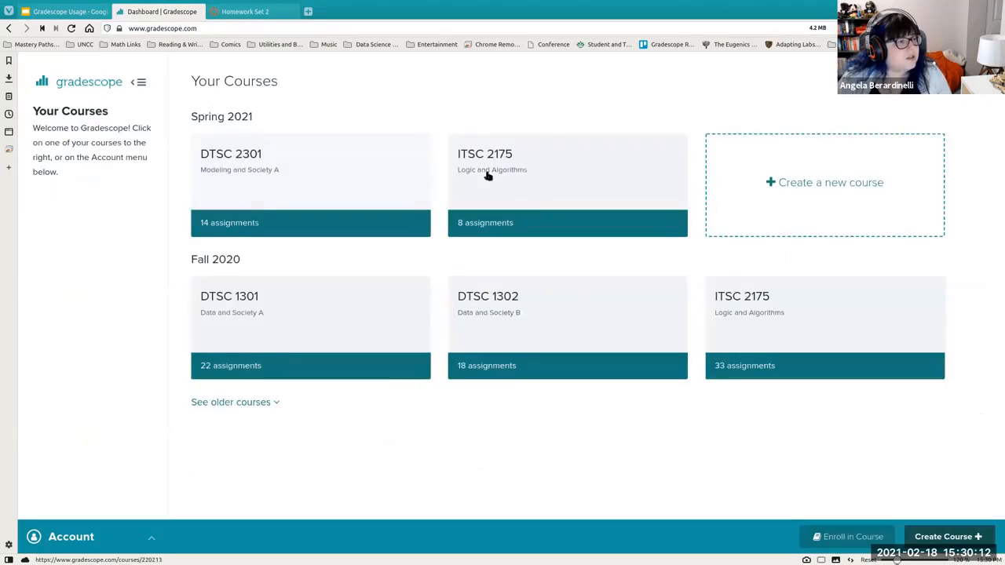
pyautogui.click(489, 172)
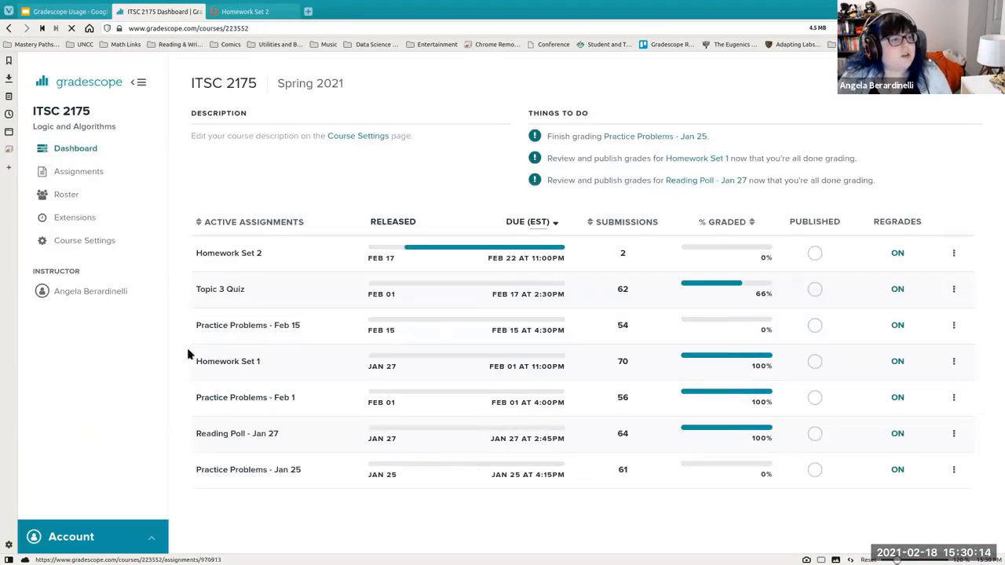
pyautogui.click(212, 252)
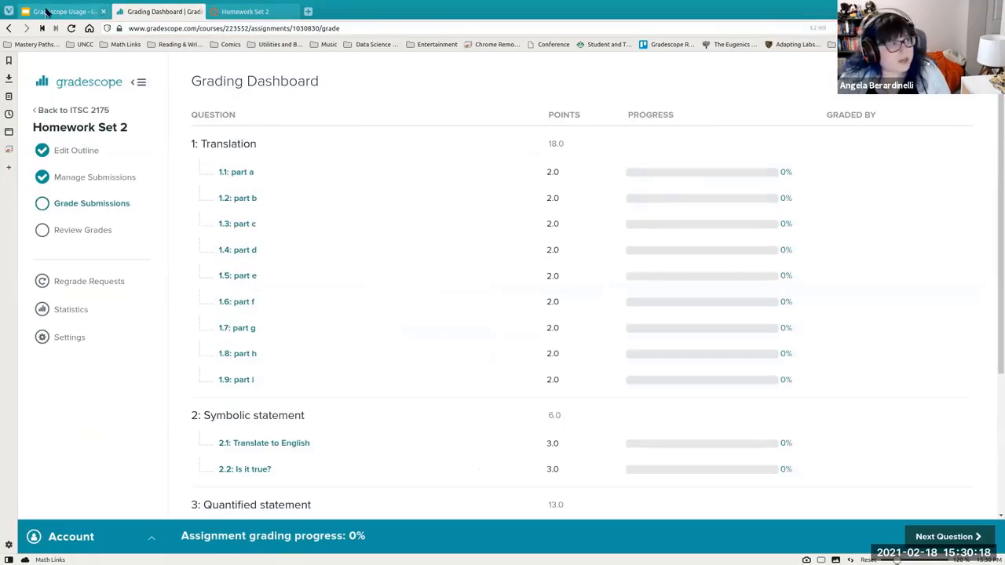
# - Compare the Canvas-embedded Homework Set 2 page with the Gradescope grading dashboard tab
pyautogui.click(250, 11)
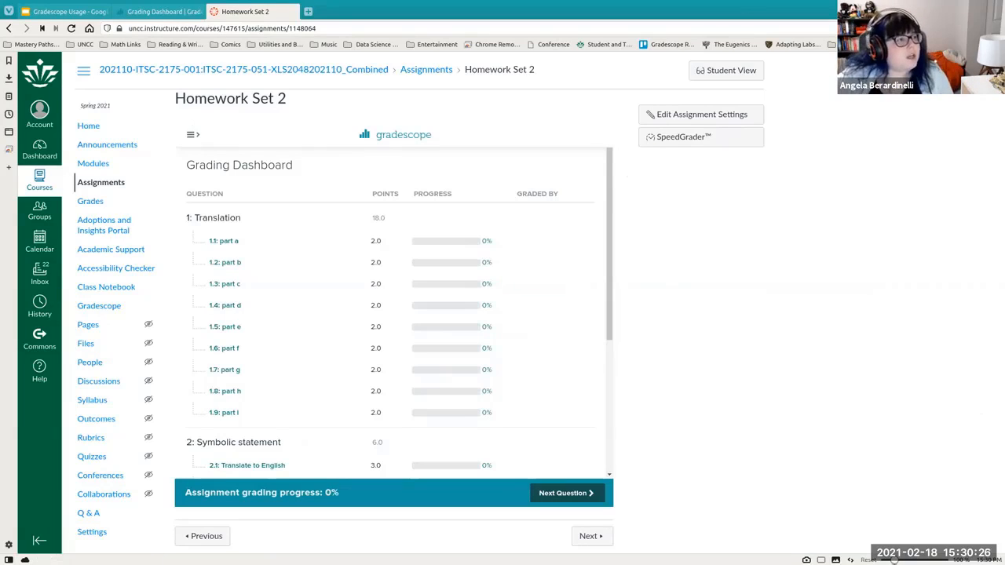
pyautogui.click(157, 11)
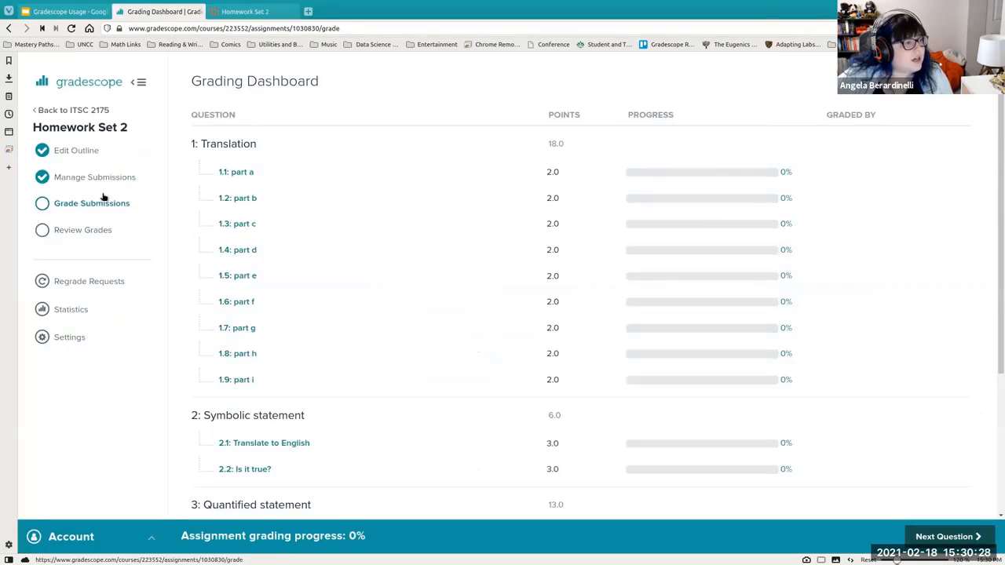
# - Open the ITSC 2175 course roster and sync it with the linked Canvas course
pyautogui.click(61, 110)
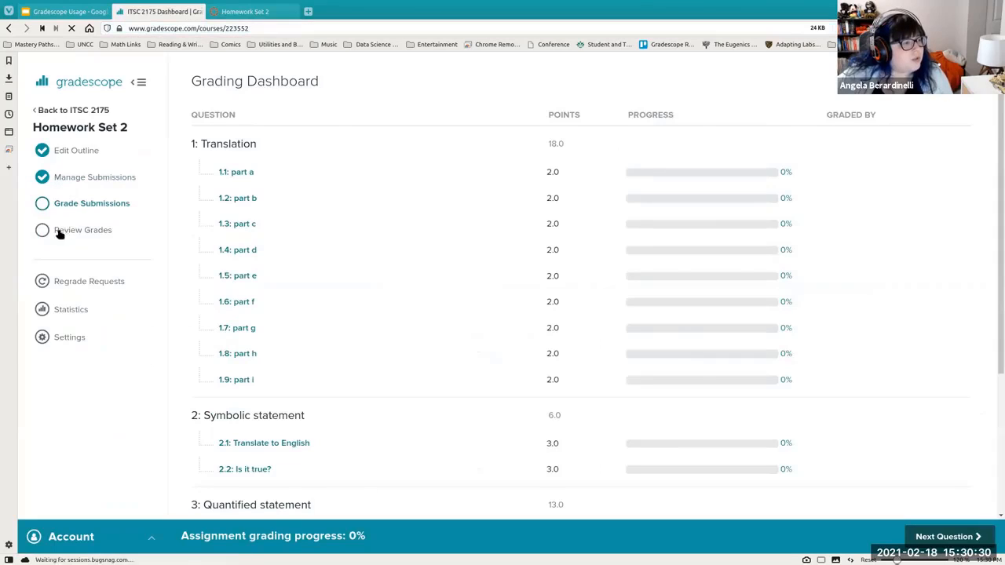
pyautogui.click(59, 194)
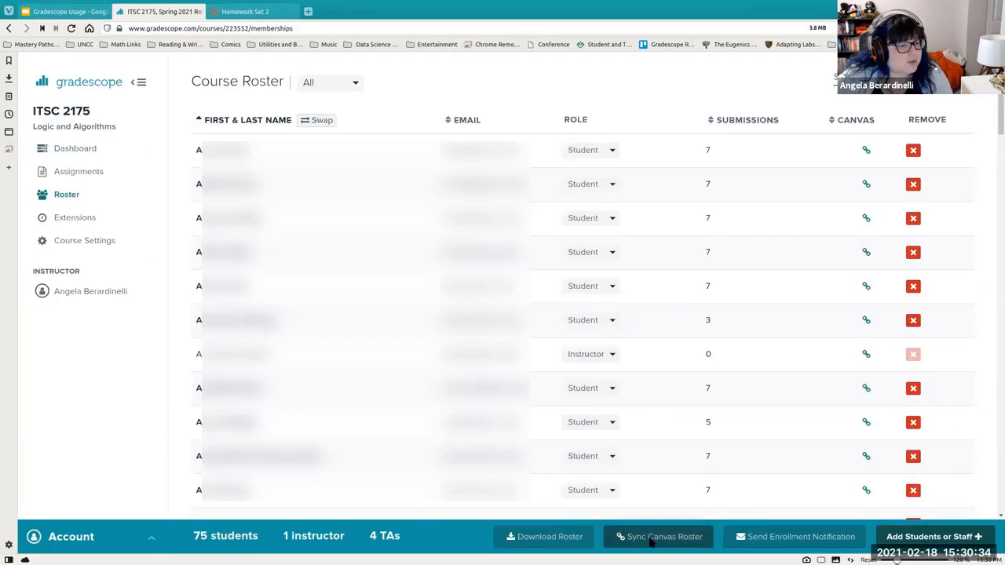
pyautogui.click(656, 537)
pyautogui.click(396, 298)
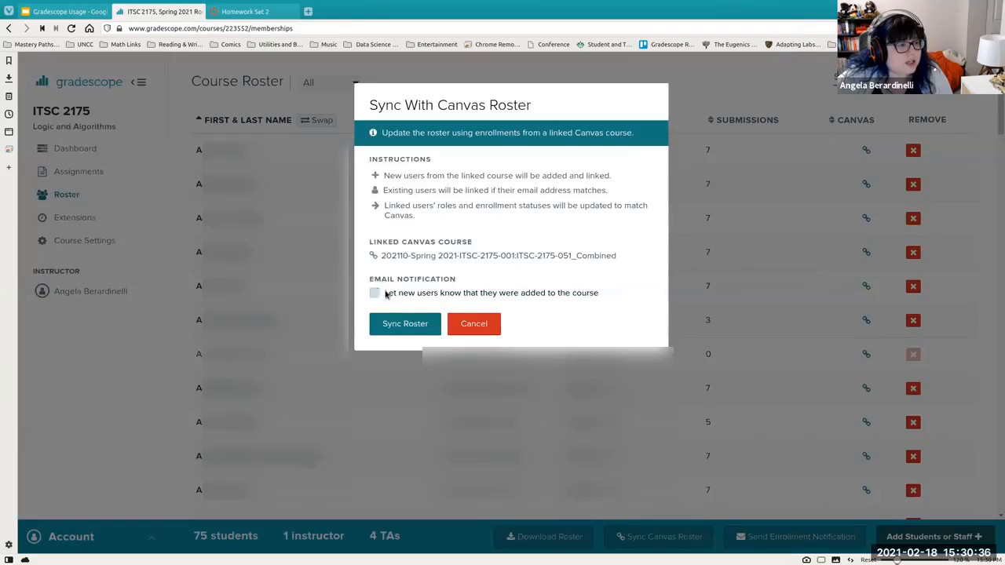
pyautogui.click(386, 323)
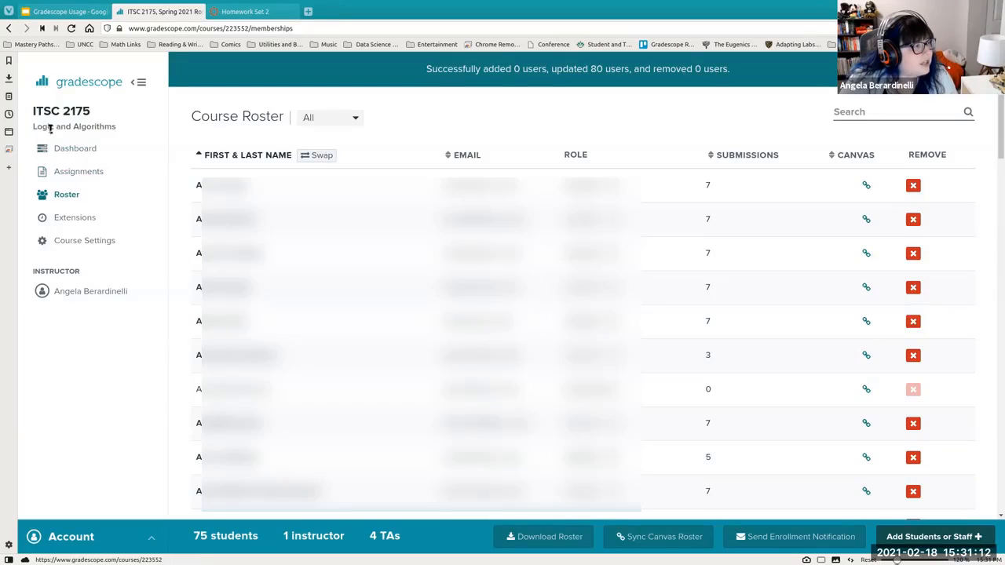
# - Open the Practice Problems - Feb 1 grade review from the course dashboard and publish its grades
pyautogui.click(69, 111)
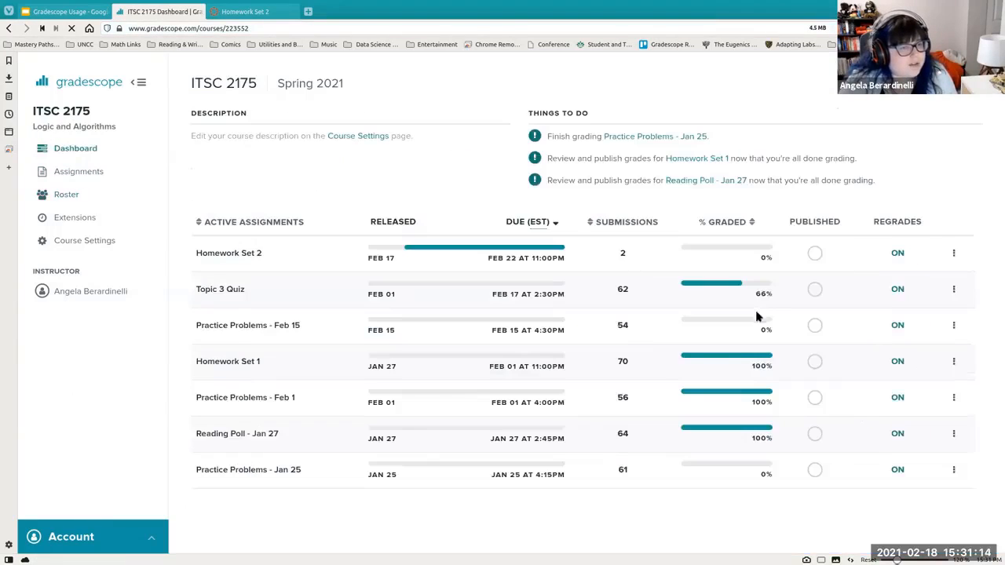
pyautogui.click(228, 399)
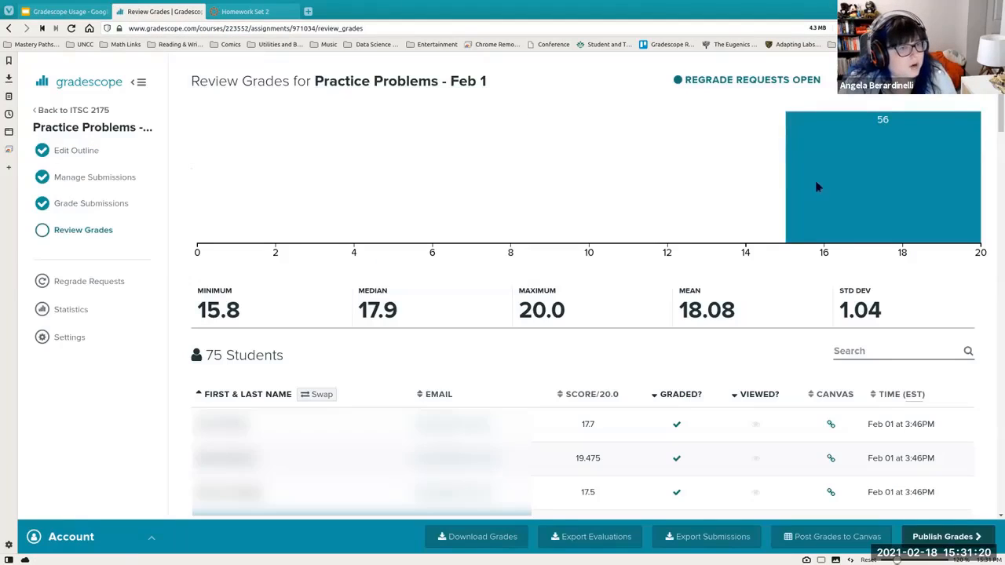
pyautogui.click(937, 535)
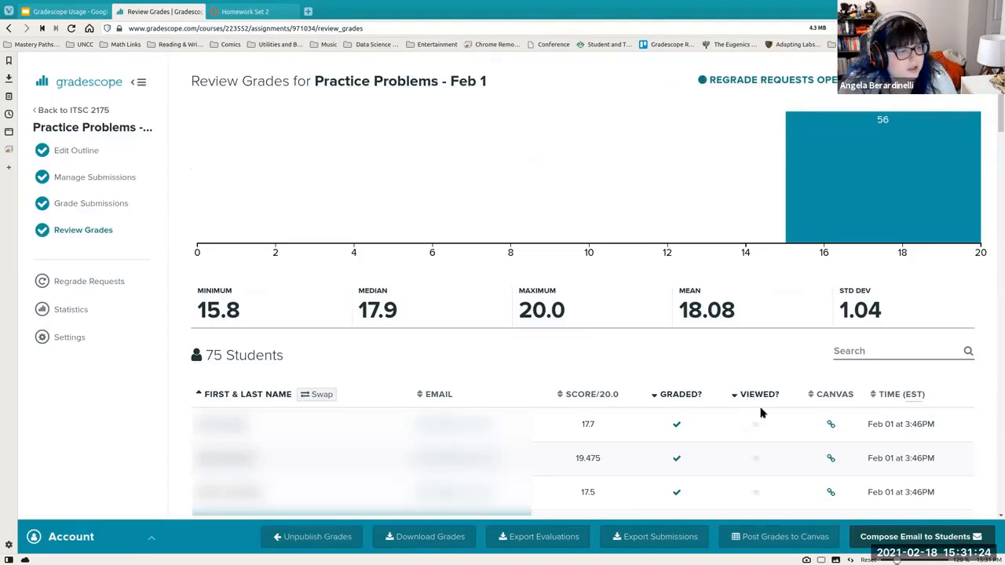
# - Post the Practice Problems - Feb 1 grades to the linked Canvas assignment
pyautogui.click(784, 540)
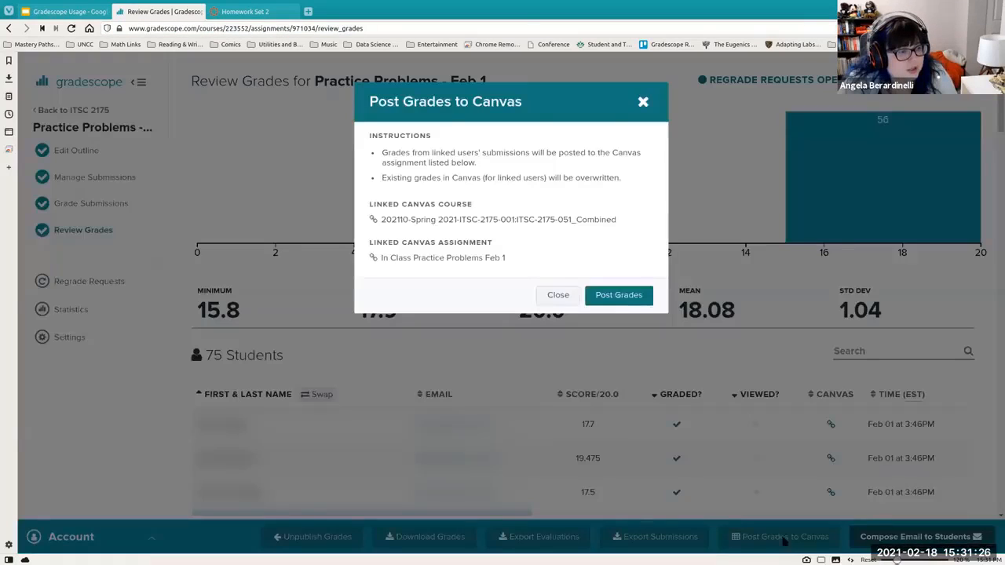
pyautogui.click(612, 295)
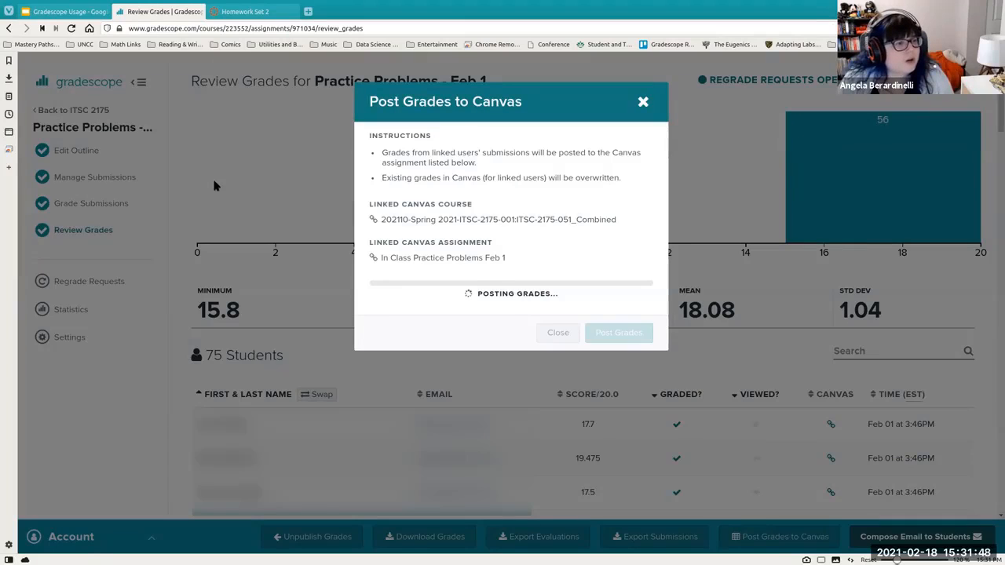
# - Open Gradescope in a new tab and review grades for Lab A1: Intro to R in DTSC 2301
pyautogui.click(309, 11)
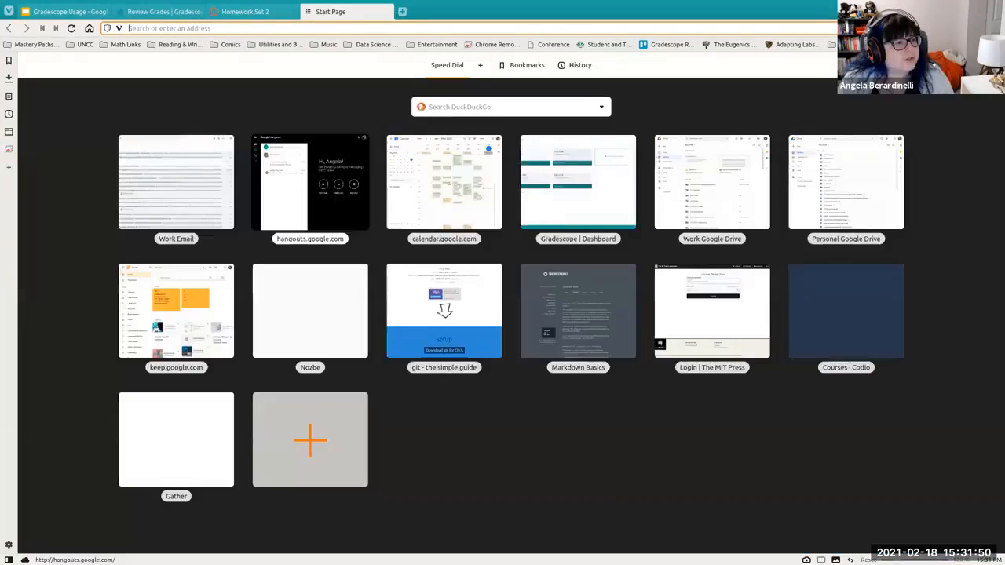
pyautogui.click(557, 168)
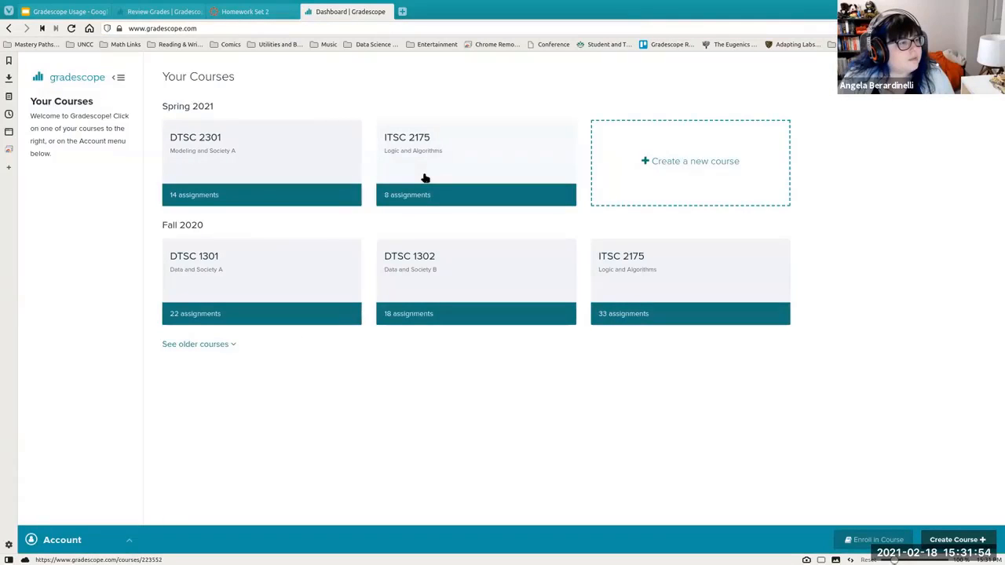
pyautogui.click(334, 193)
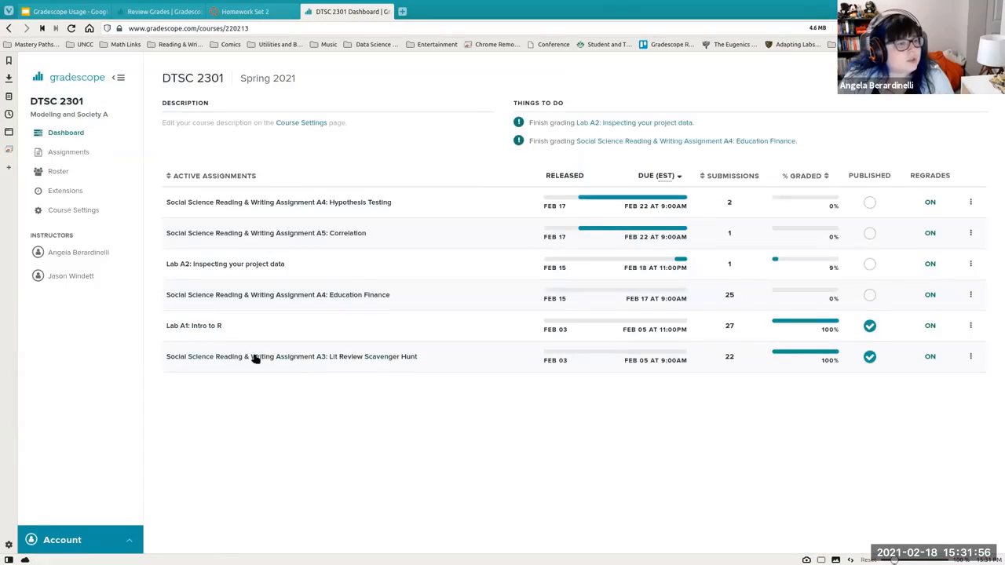
pyautogui.click(201, 326)
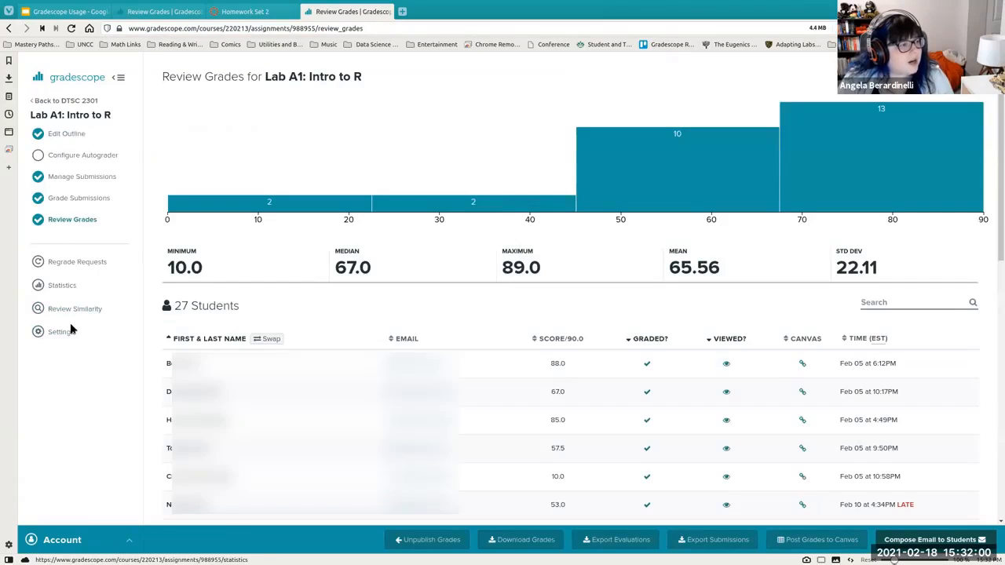
# - Inspect Lab A1's assignment settings and Canvas link, then return to the DTSC 2301 course
pyautogui.click(63, 332)
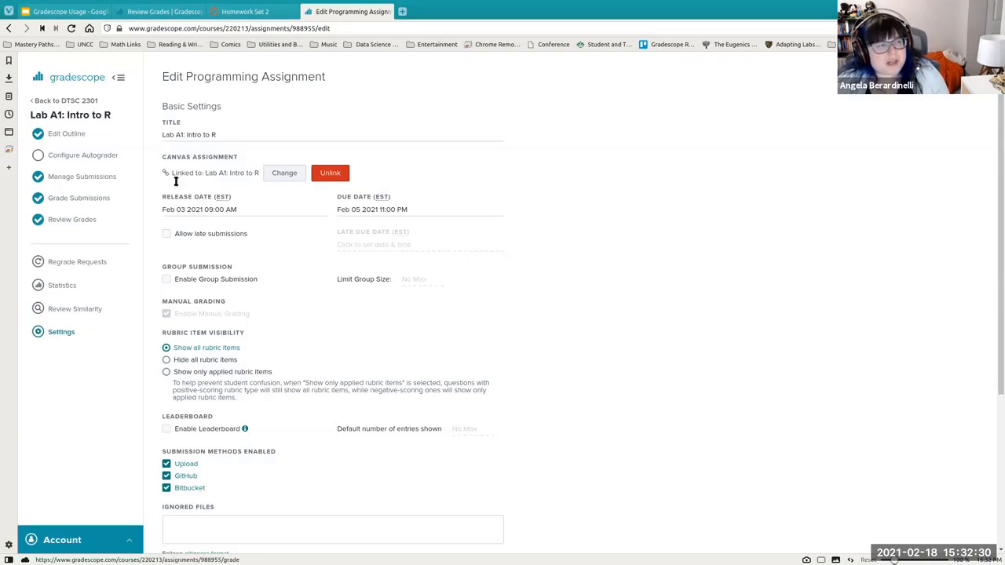
pyautogui.click(55, 101)
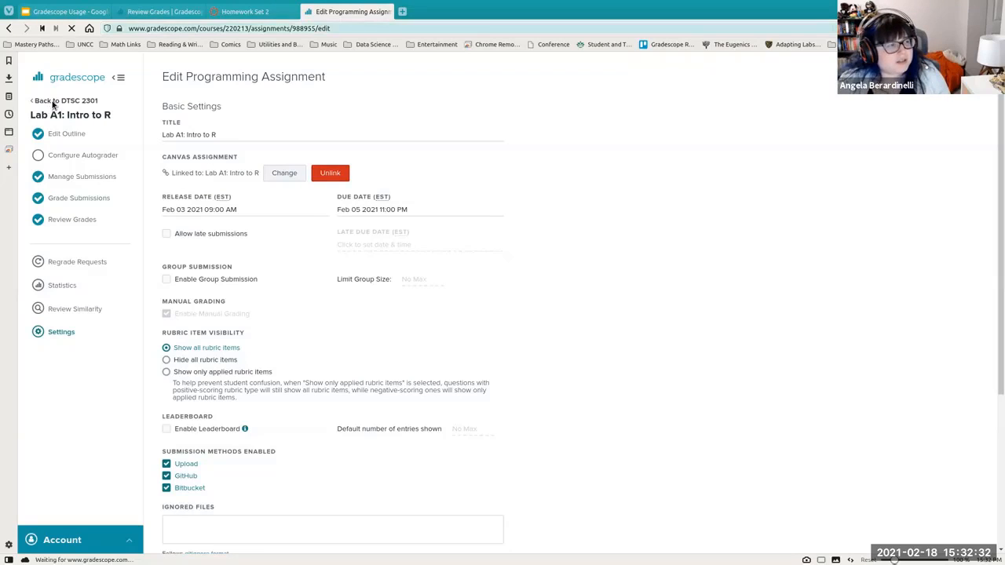